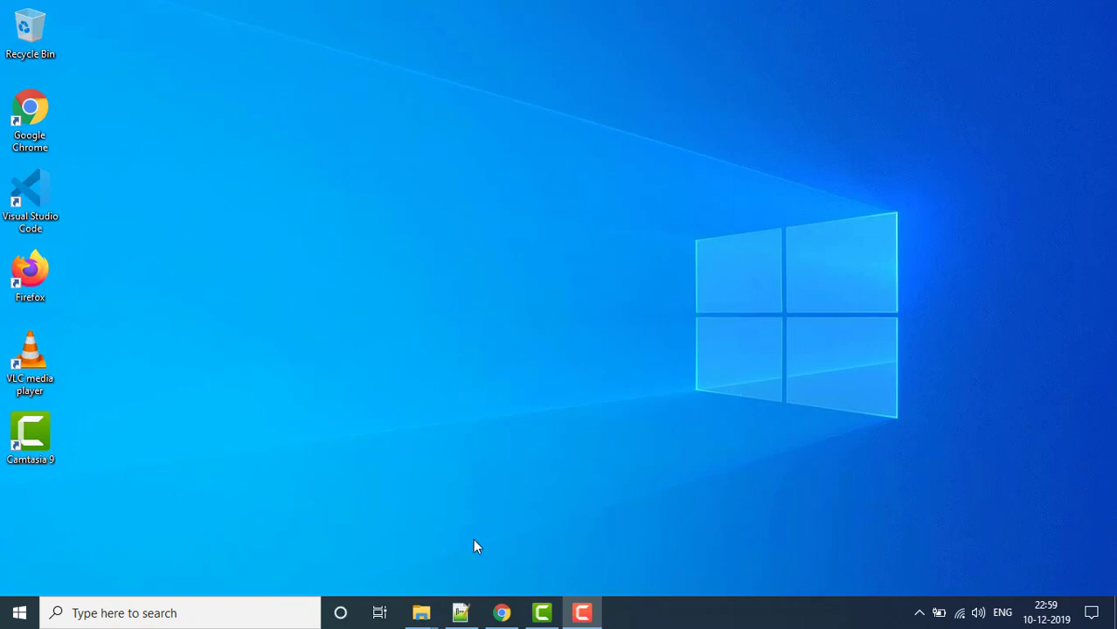
- Search Google for 'bitbucket' in a new tab and open Bitbucket's Get started page
{"action": "left_click", "coordinate": [501, 613]}
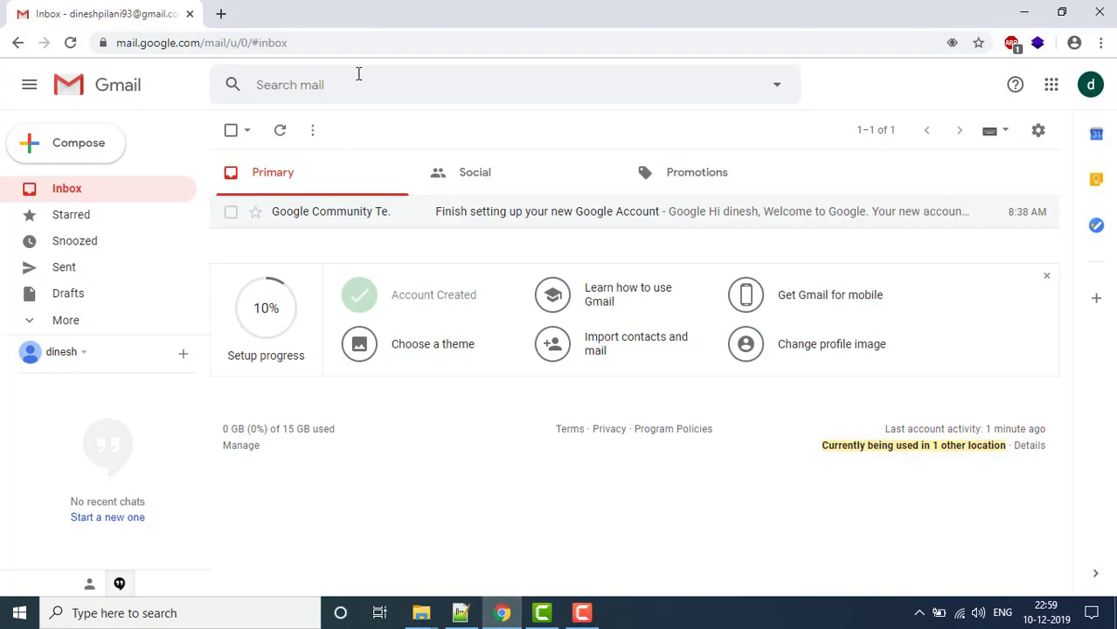
{"action": "left_click", "coordinate": [220, 13]}
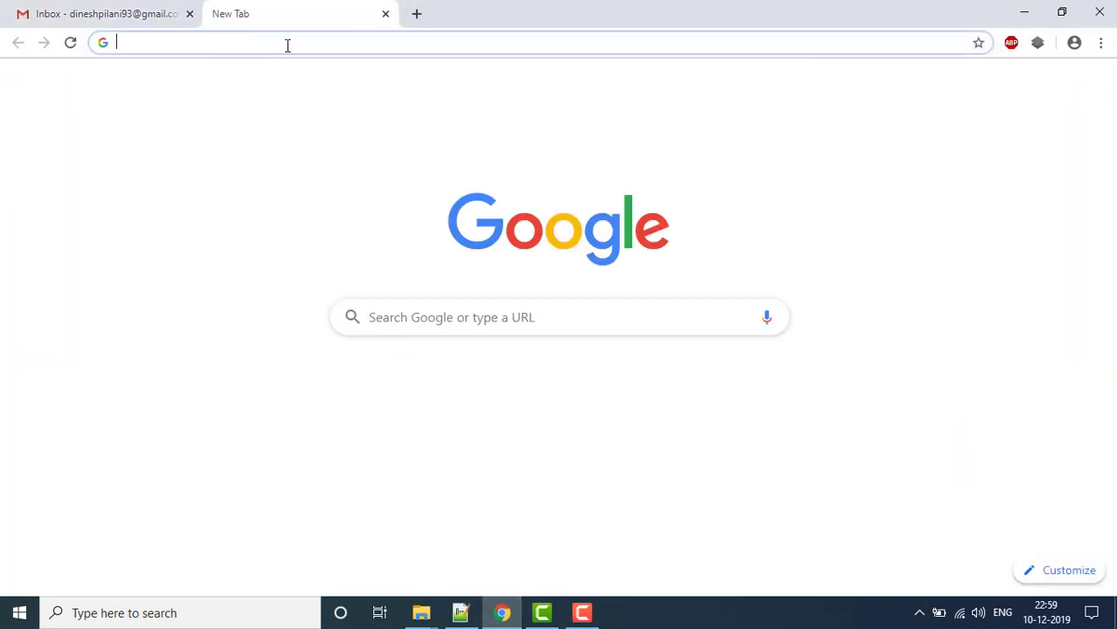
{"action": "type", "text": "bitbu"}
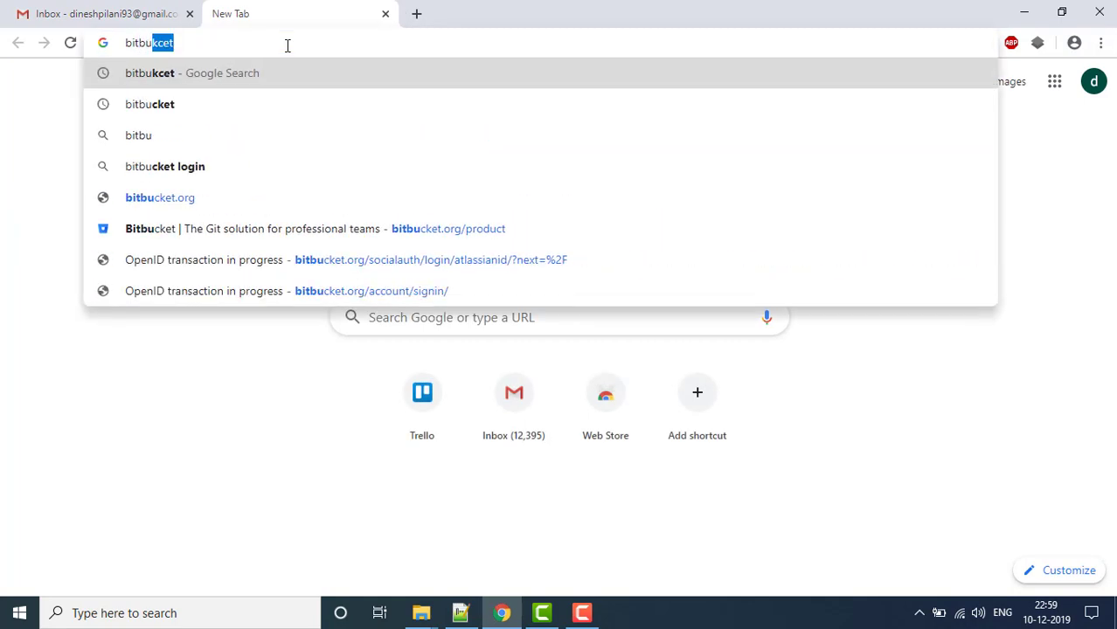
{"action": "type", "text": "cket"}
{"action": "key", "text": "Return"}
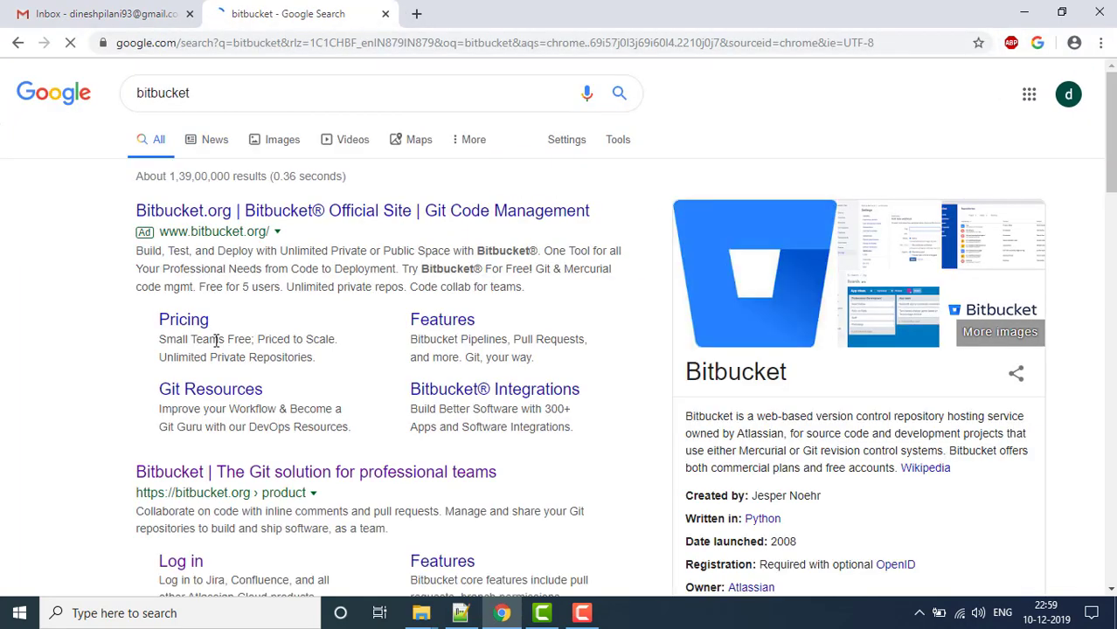
{"action": "left_click", "coordinate": [203, 473]}
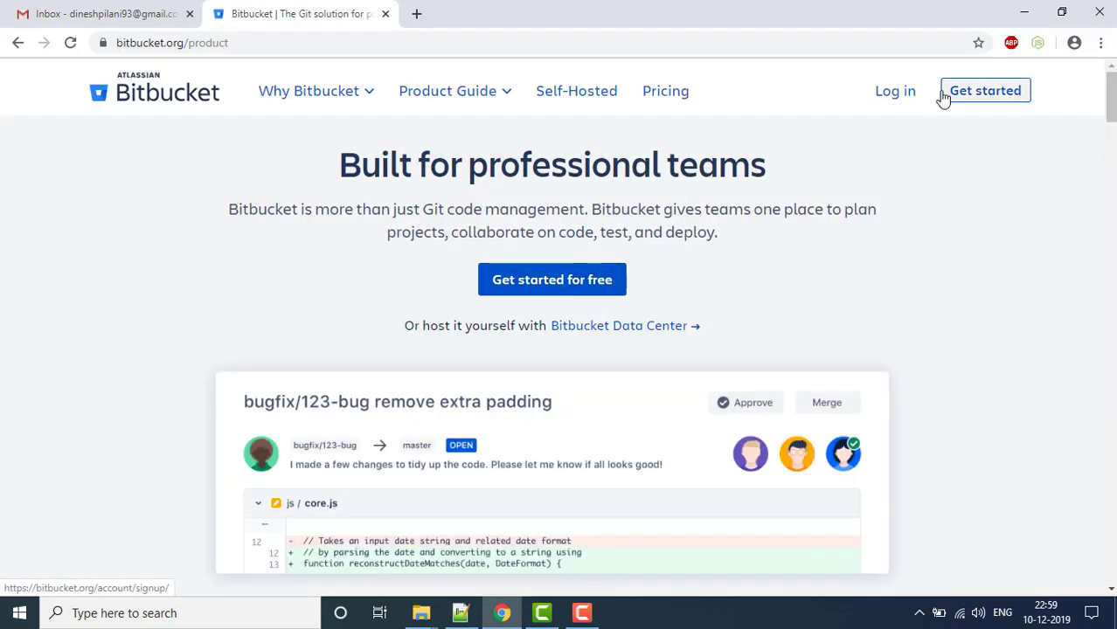
{"action": "left_click", "coordinate": [897, 98]}
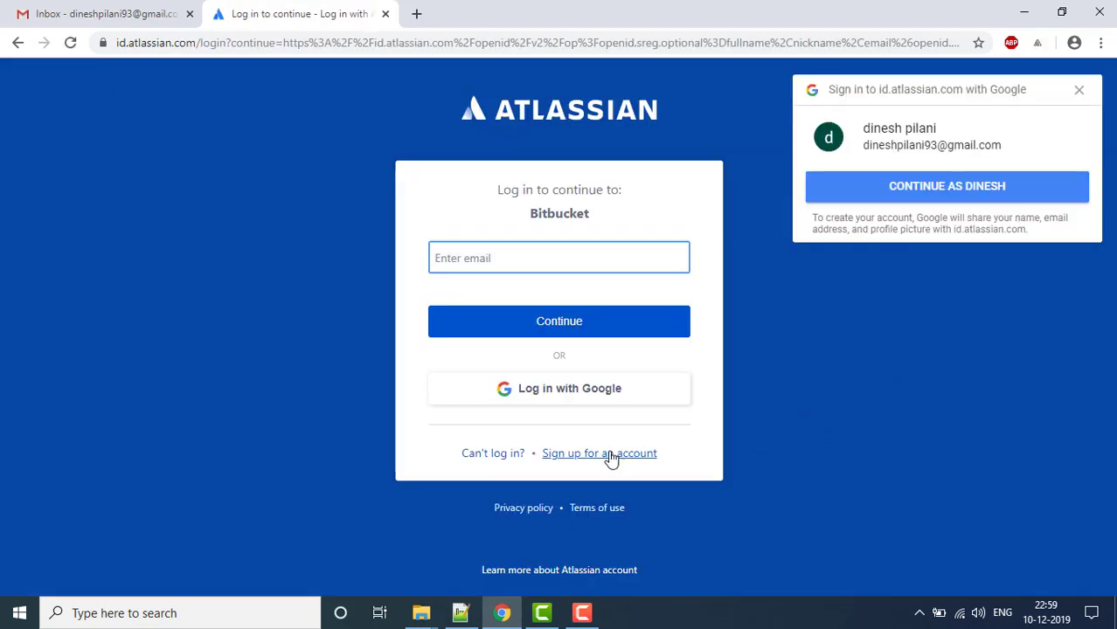
- Fill the Bitbucket sign-up form with the e-mail address, full name and account password
{"action": "left_click", "coordinate": [611, 456]}
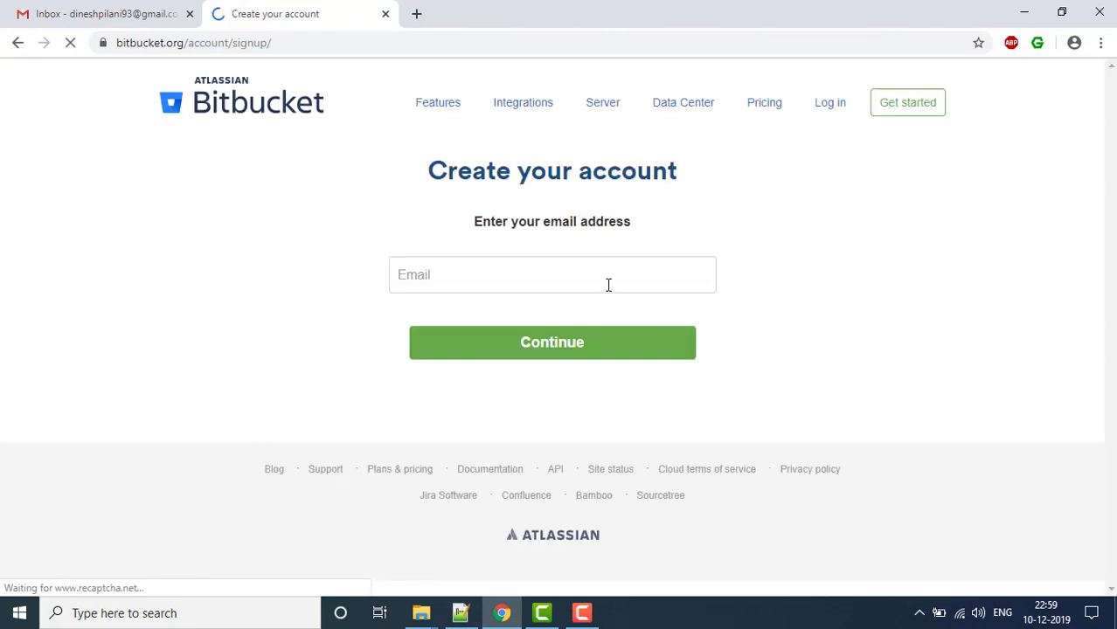
{"action": "left_click", "coordinate": [603, 285]}
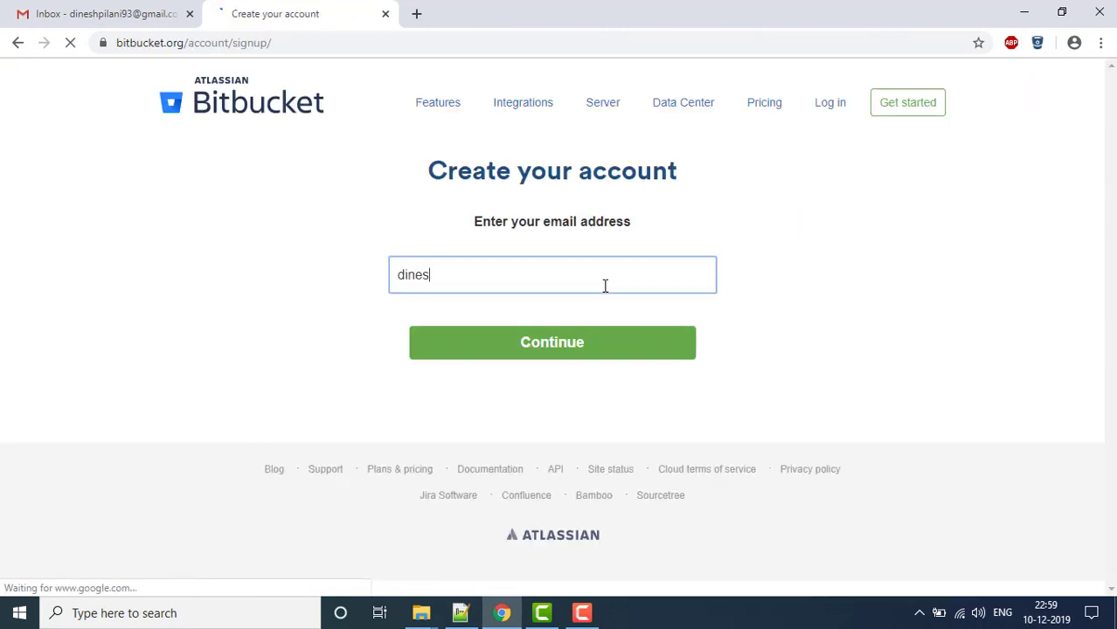
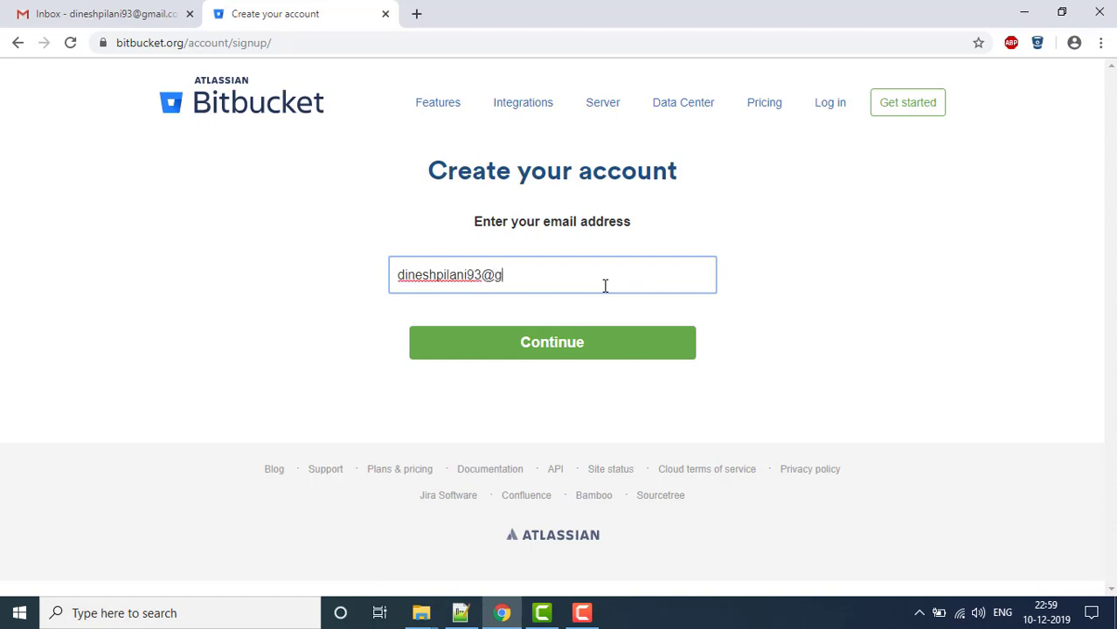
{"action": "left_click", "coordinate": [551, 345]}
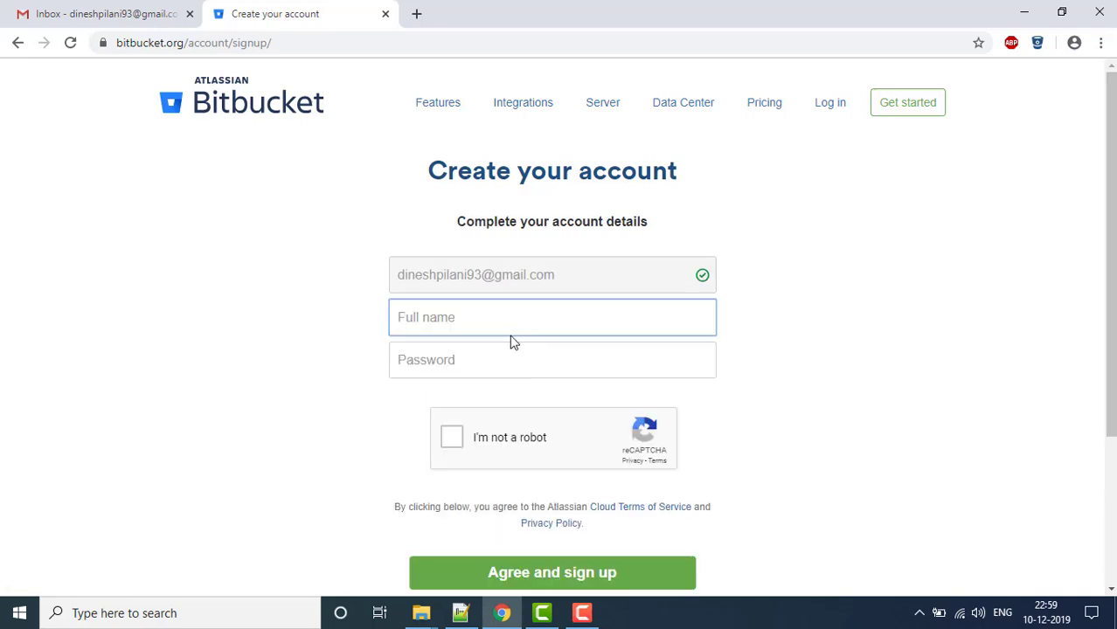
{"action": "key", "text": "Tab"}
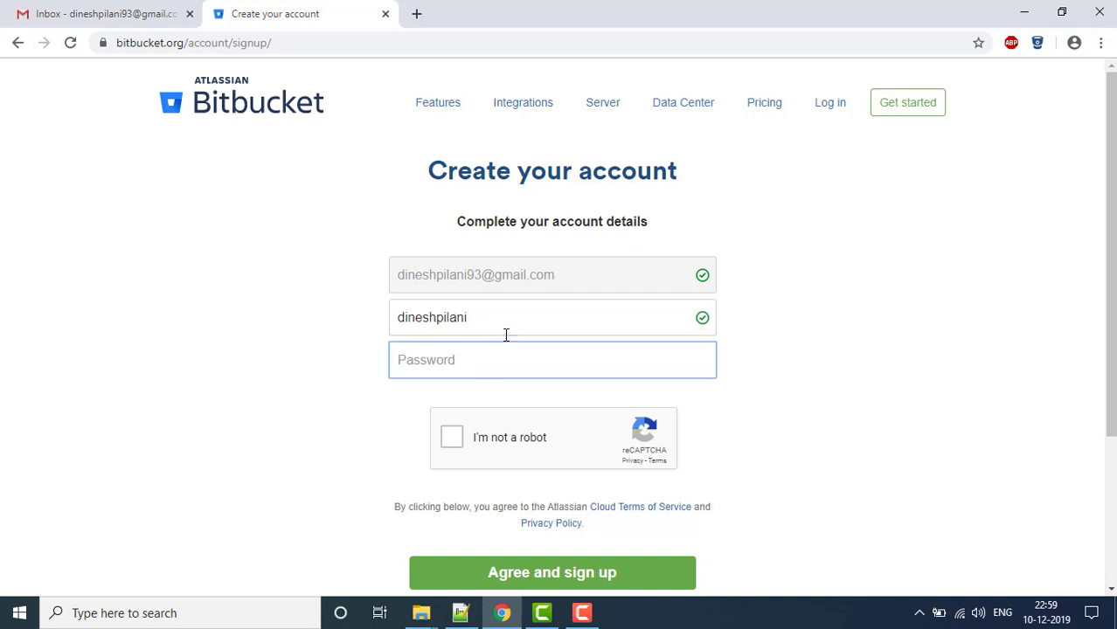
{"action": "type", "text": "•••••••••"}
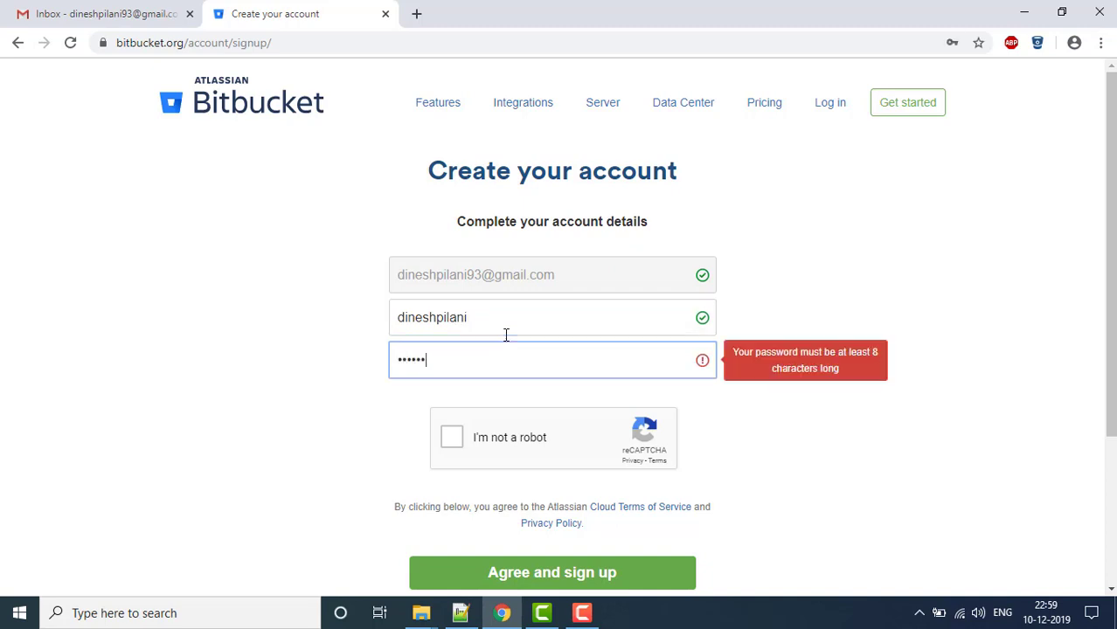
{"action": "type", "text": "••••"}
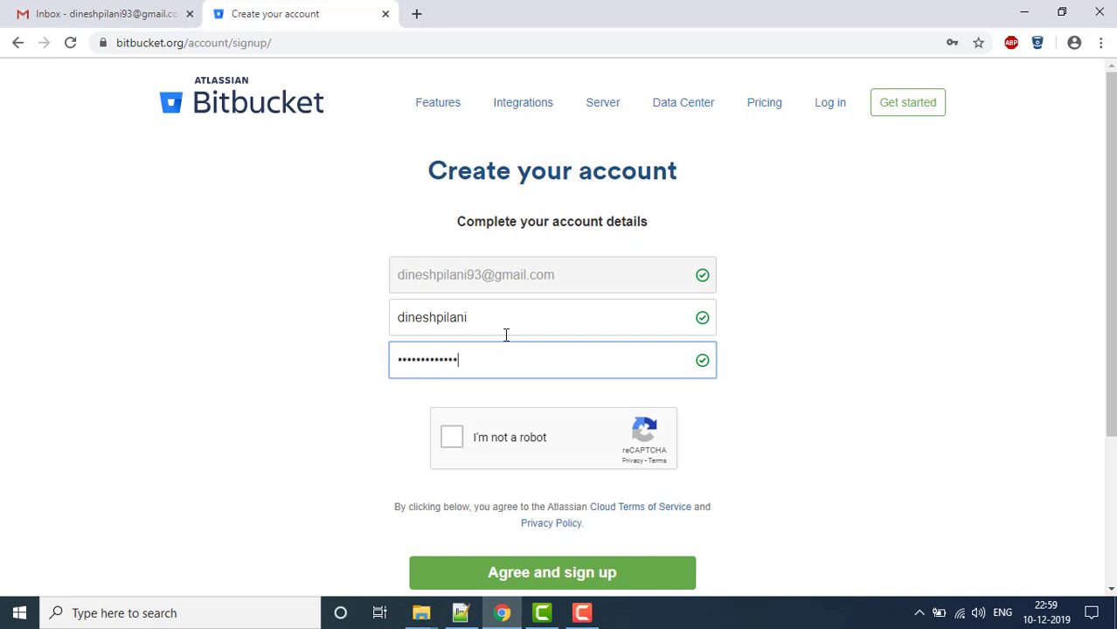
- Pass the reCAPTCHA traffic-light check and agree to the terms to submit sign-up
{"action": "left_click", "coordinate": [451, 434]}
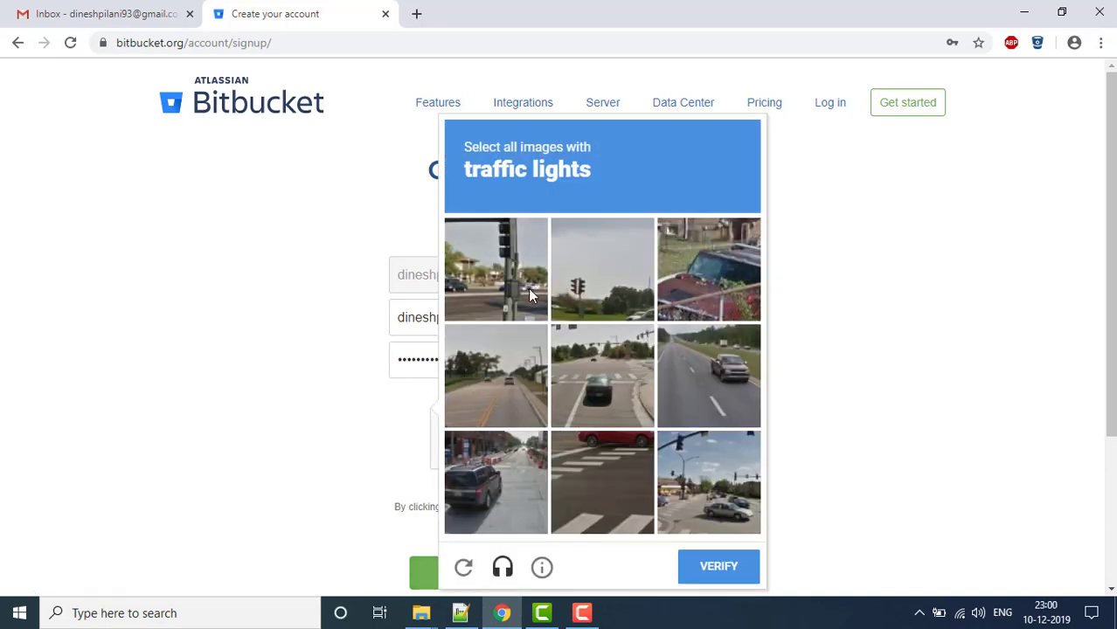
{"action": "left_click", "coordinate": [520, 287]}
{"action": "left_click", "coordinate": [680, 470]}
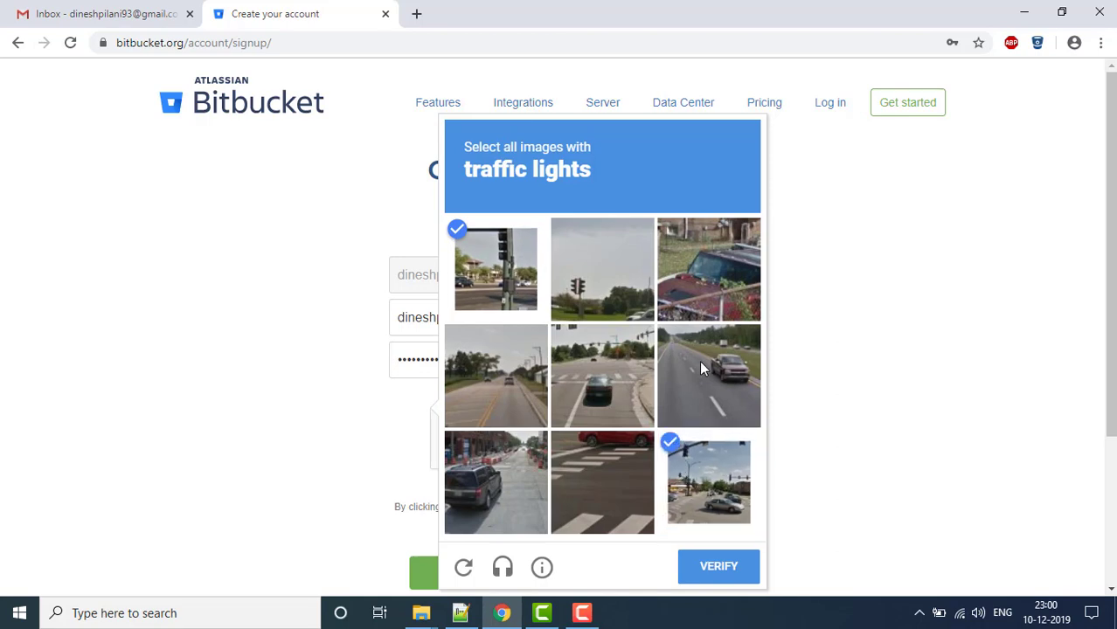
{"action": "left_click", "coordinate": [607, 390]}
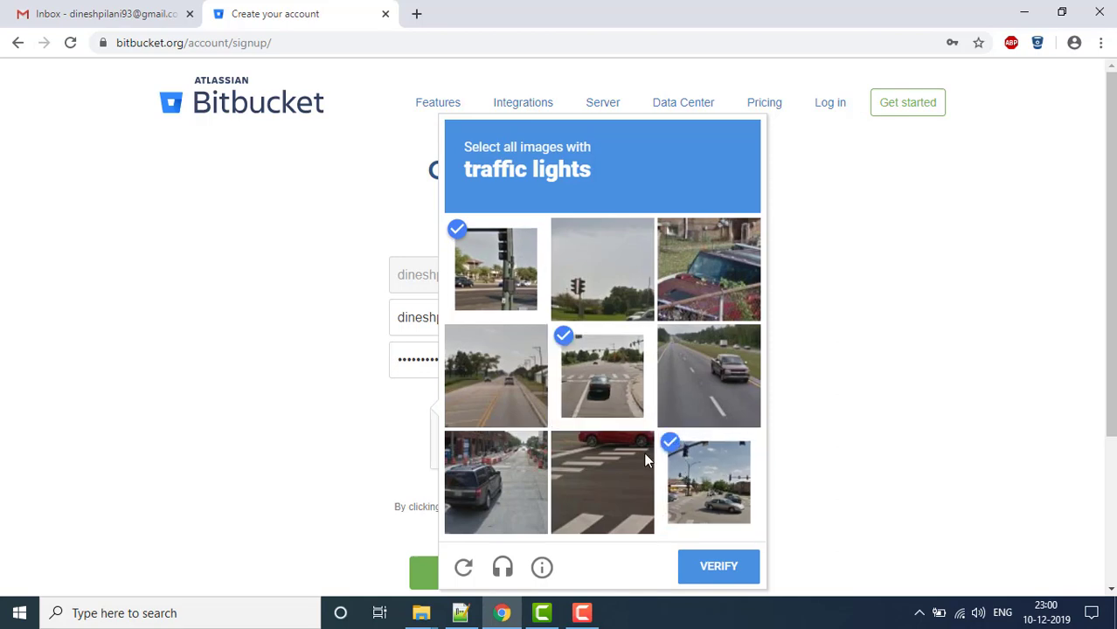
{"action": "left_click", "coordinate": [711, 569]}
{"action": "left_click", "coordinate": [468, 575]}
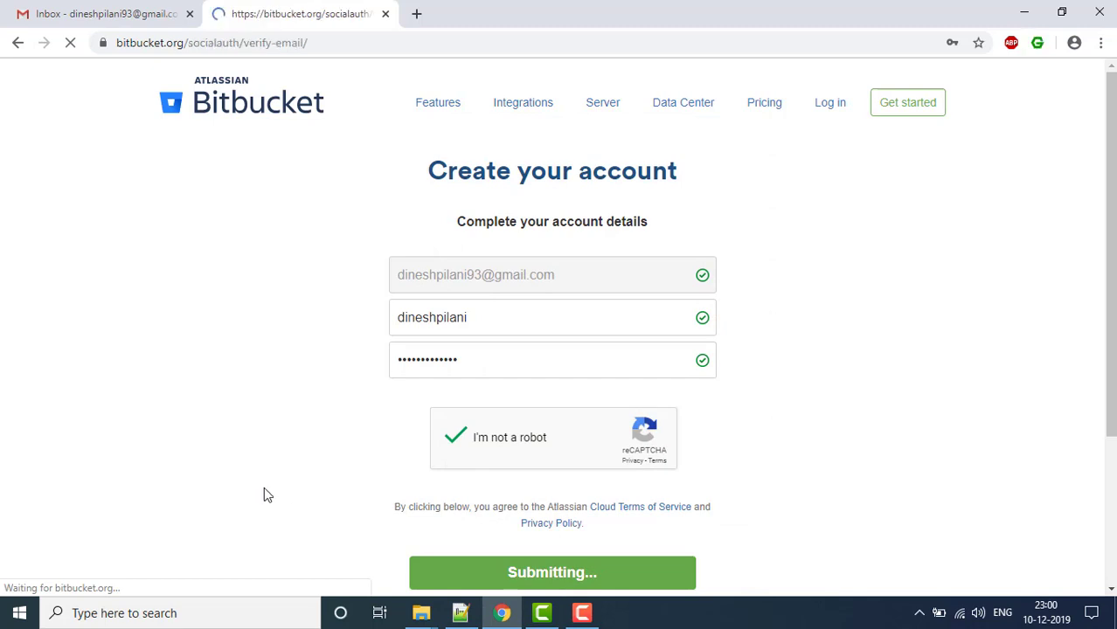
- Open the Atlassian verification e-mail in Gmail and verify the address, reaching the username page
{"action": "left_click", "coordinate": [168, 19]}
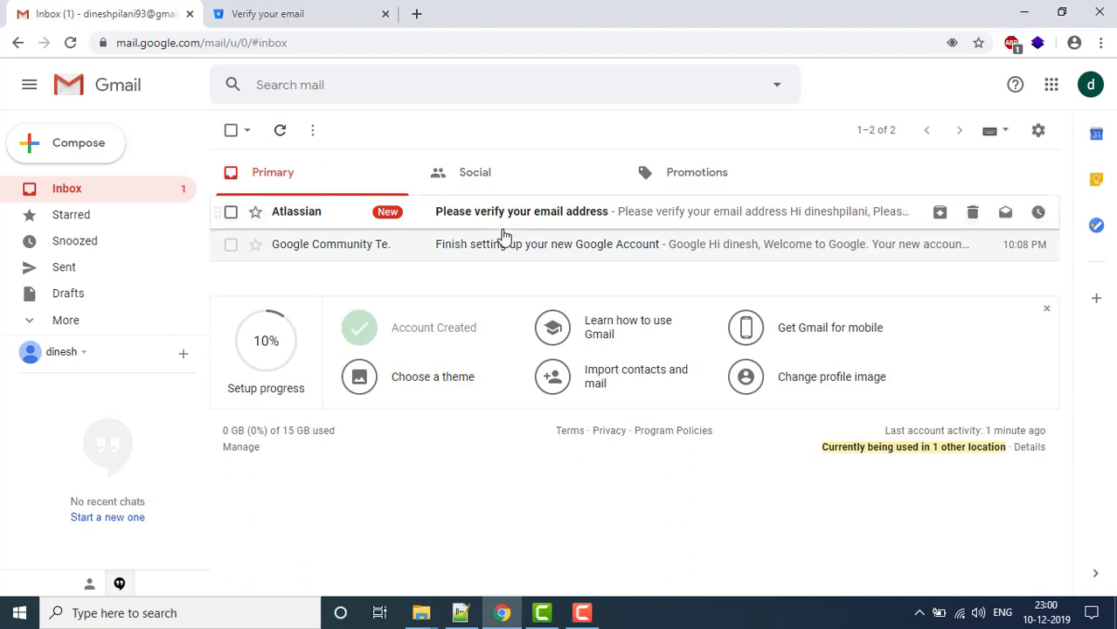
{"action": "left_click", "coordinate": [525, 215]}
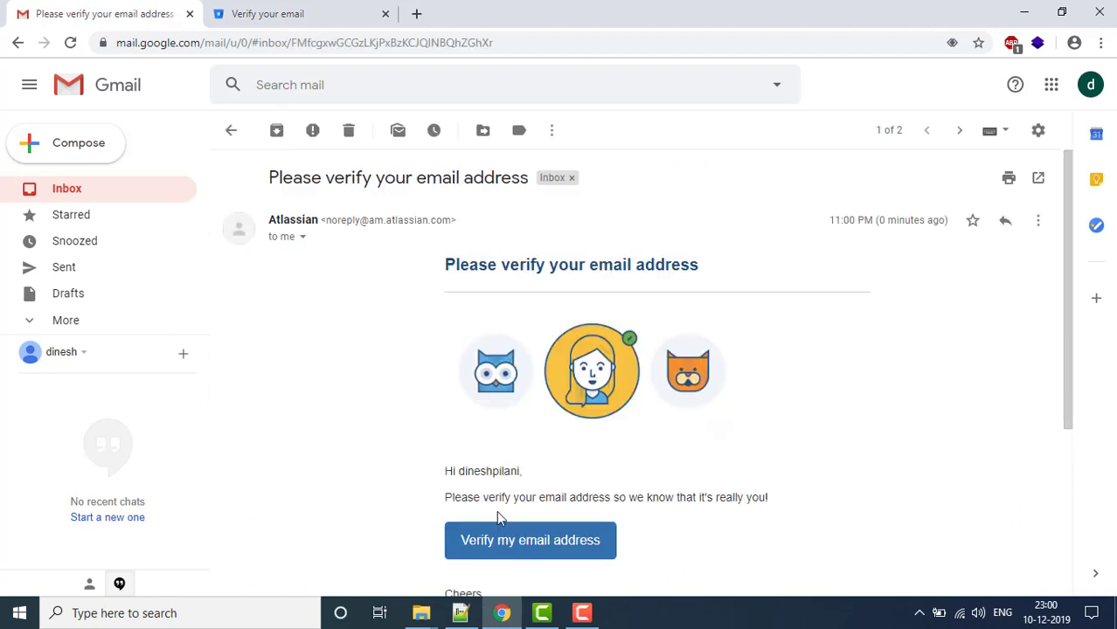
{"action": "left_click", "coordinate": [550, 539]}
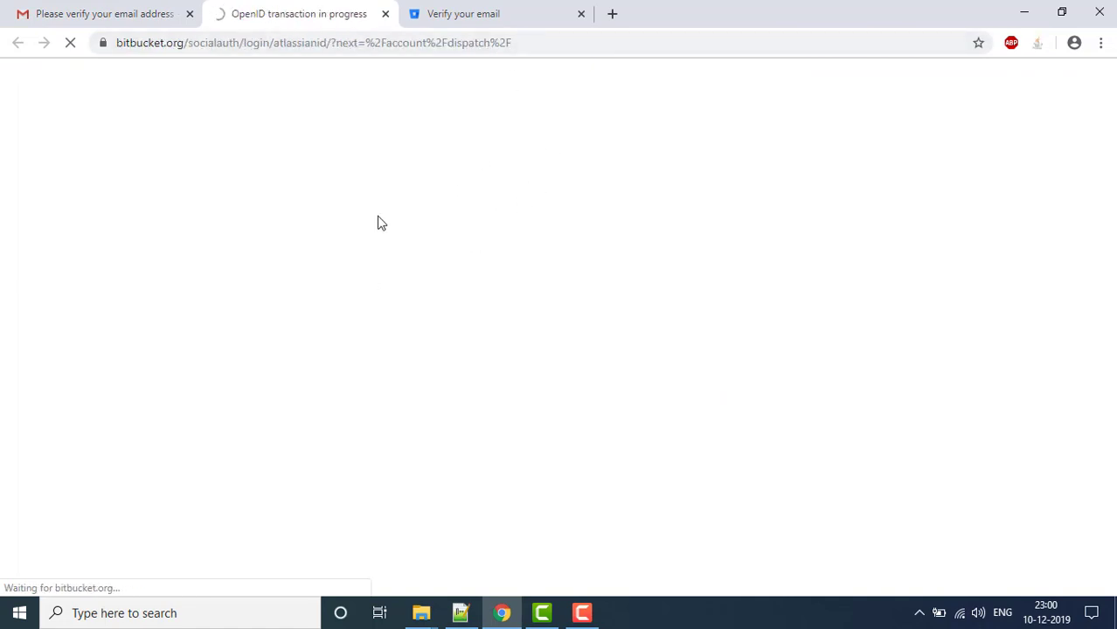
{"action": "left_click", "coordinate": [564, 281]}
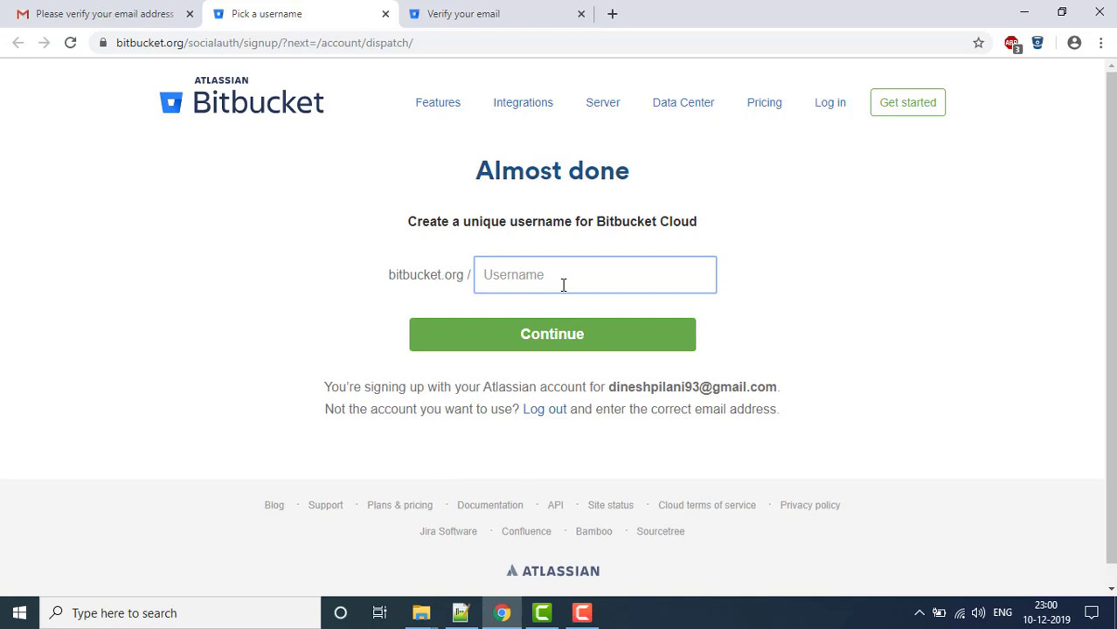
- Choose a Bitbucket Cloud username, confirm it, and skip the experience survey
{"action": "type", "text": "videoseries"}
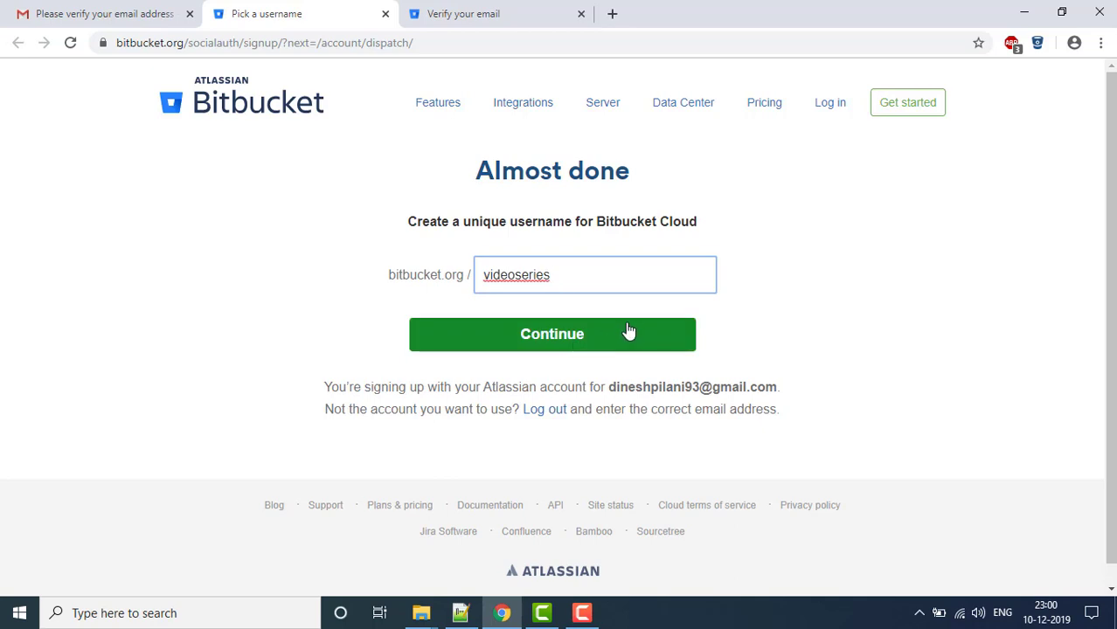
{"action": "left_click", "coordinate": [628, 330]}
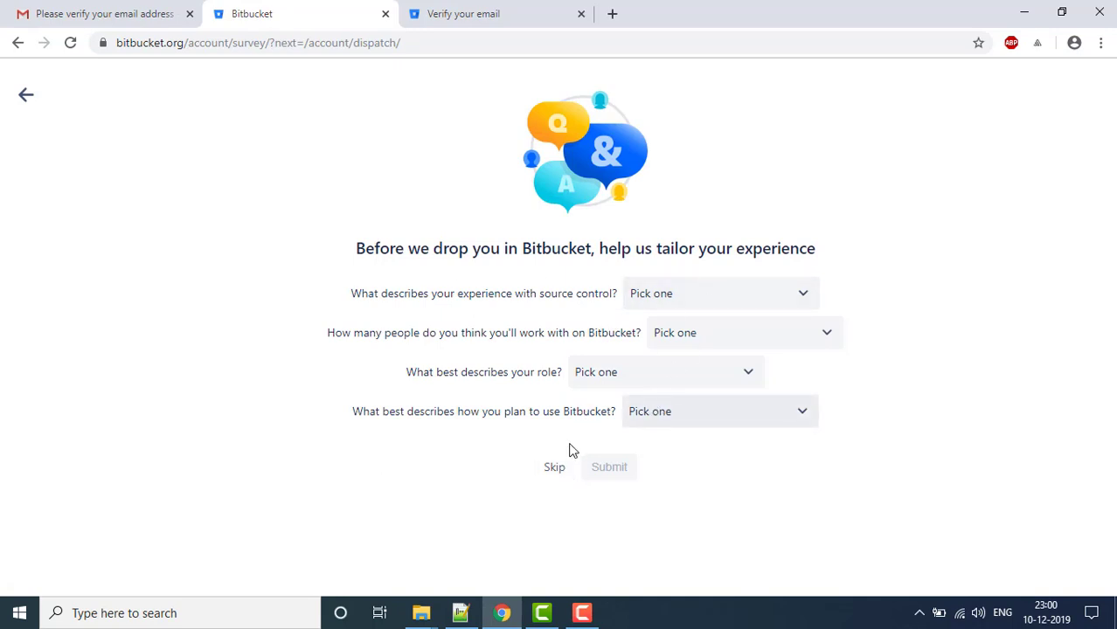
{"action": "left_click", "coordinate": [555, 467]}
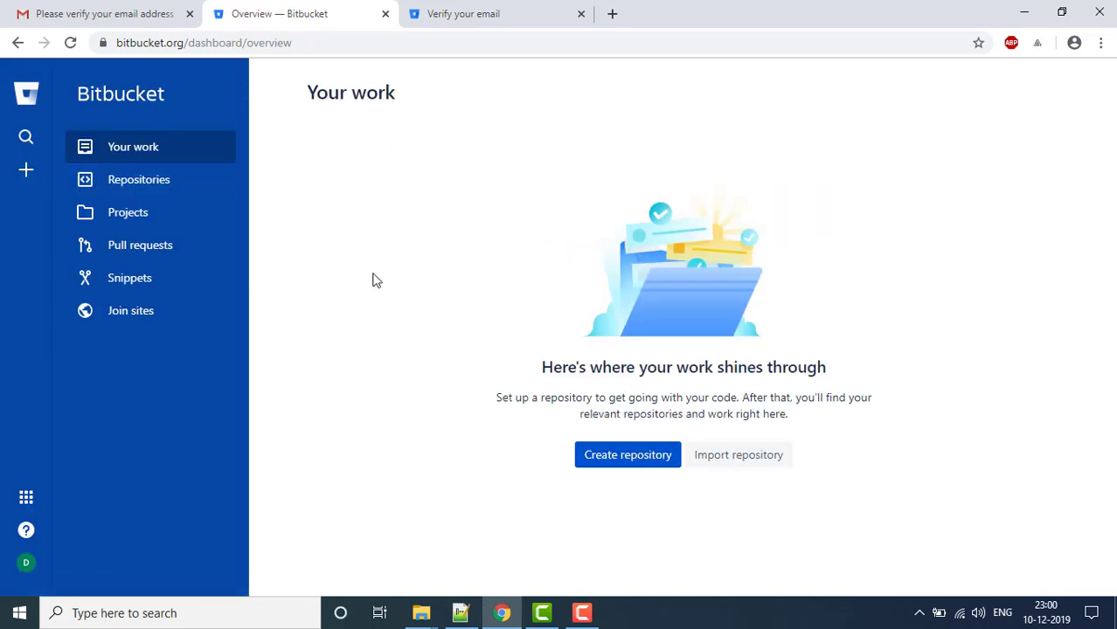
- Create a private Git repository named 'versioncontrol' with a README
{"action": "left_click", "coordinate": [638, 461]}
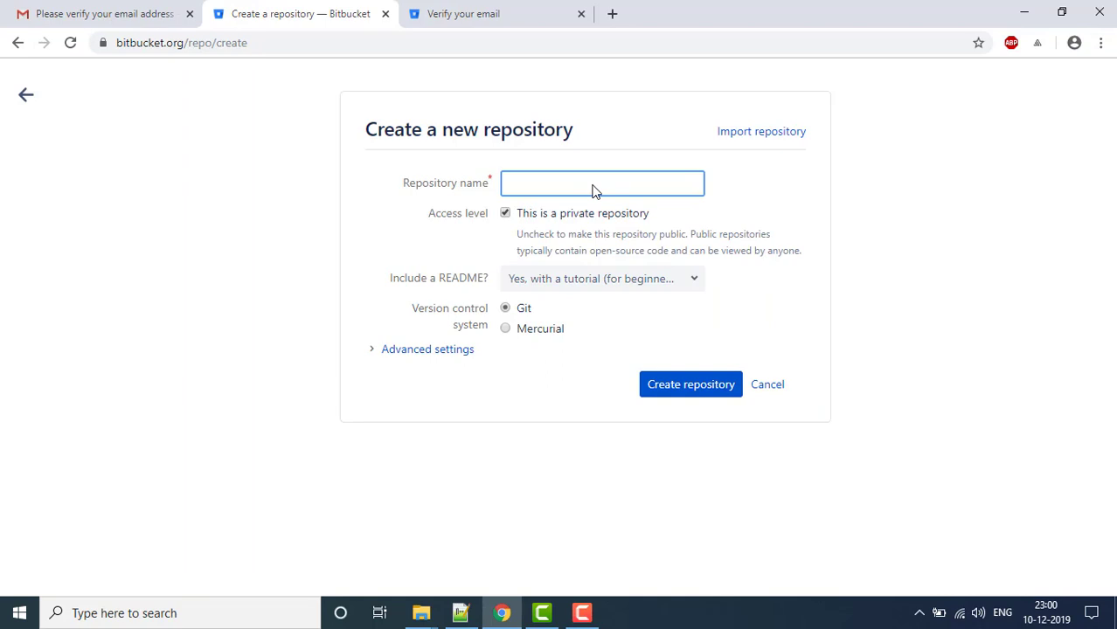
{"action": "type", "text": "versioncontrol"}
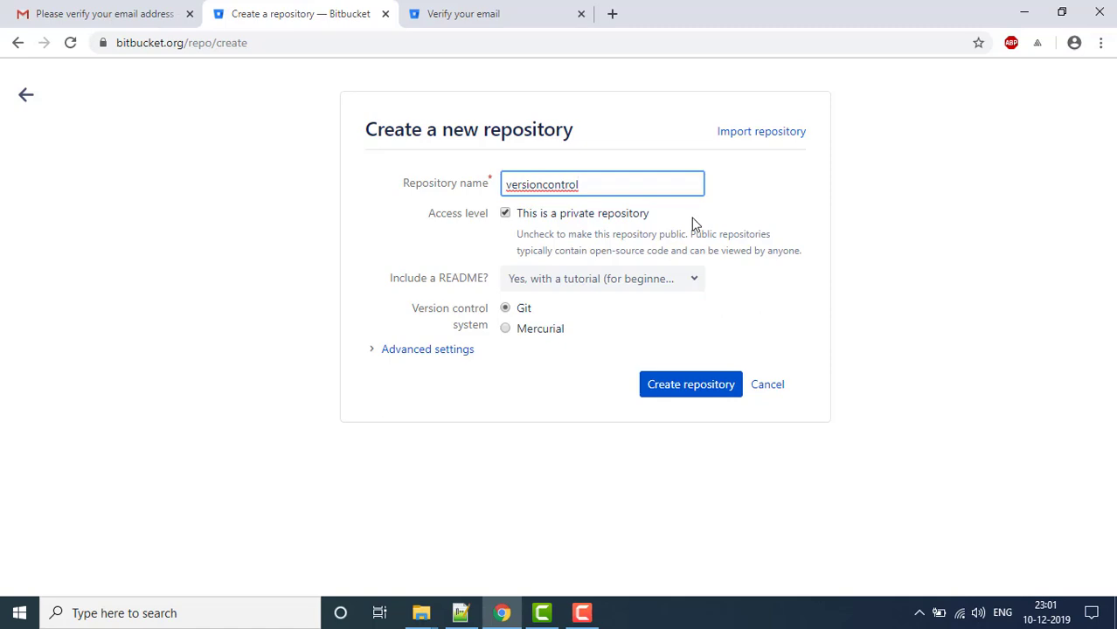
{"action": "left_click", "coordinate": [692, 218]}
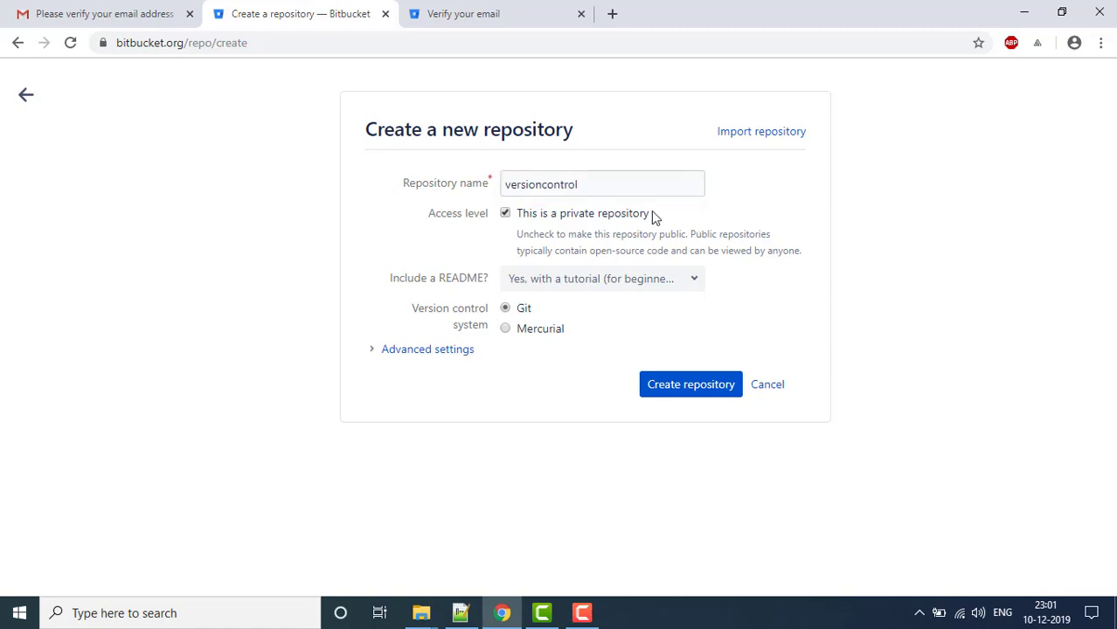
{"action": "left_click", "coordinate": [691, 398]}
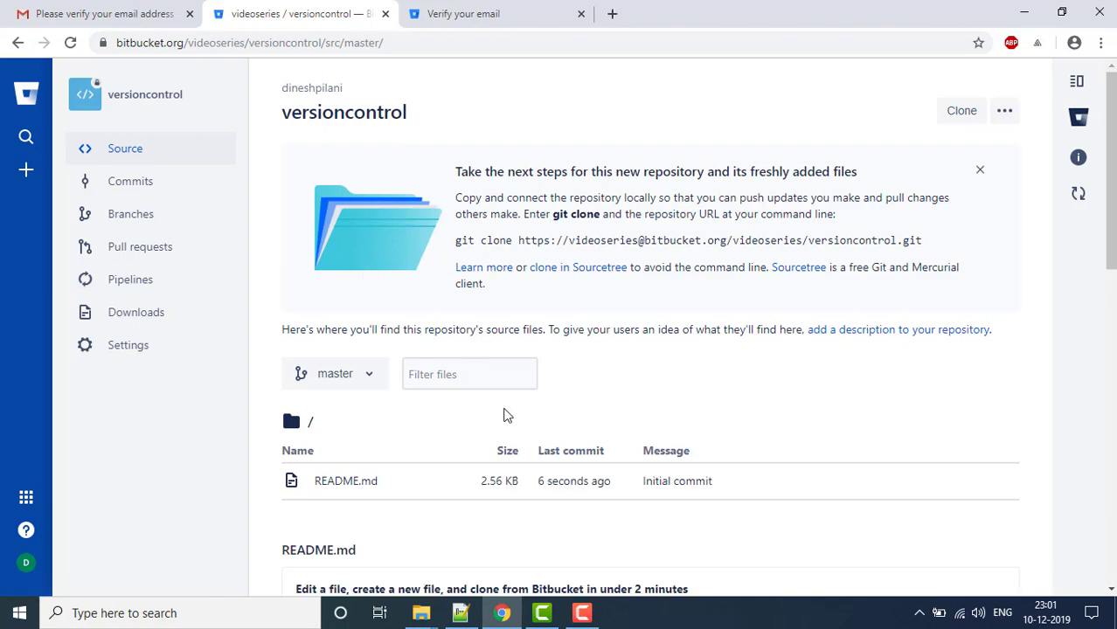
{"action": "scroll", "coordinate": [1114, 266], "scroll_direction": "down", "scroll_amount": 3}
{"action": "left_click_drag", "start_coordinate": [1115, 266], "coordinate": [1112, 153]}
- Bring the Local Disk (C:) Explorer window forward, then open a new browser tab
{"action": "mouse_move", "coordinate": [428, 616]}
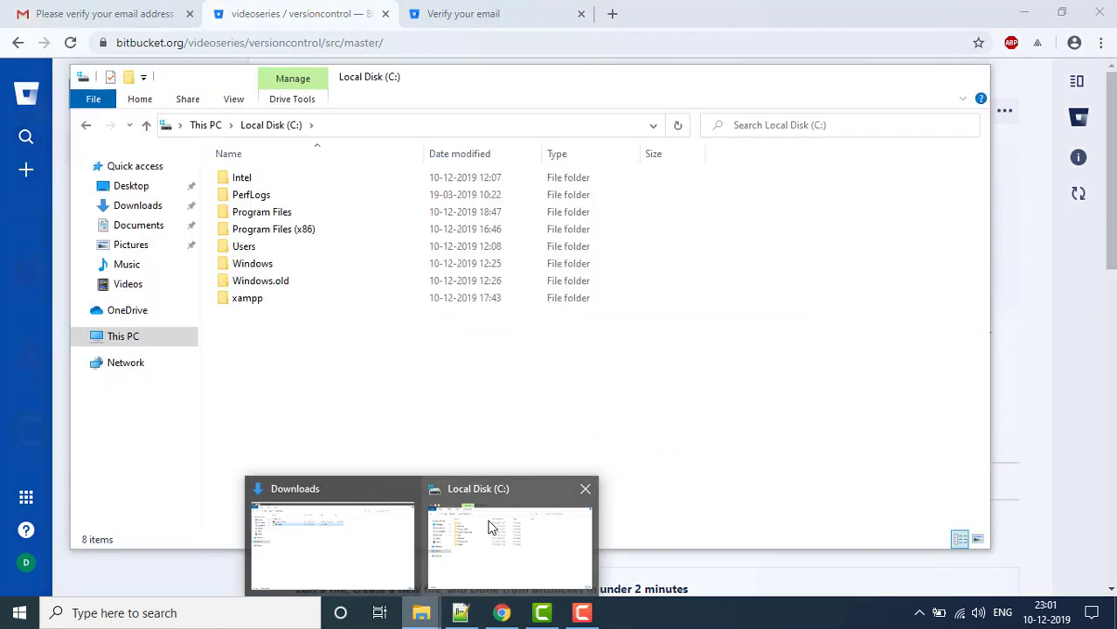
{"action": "left_click", "coordinate": [491, 530]}
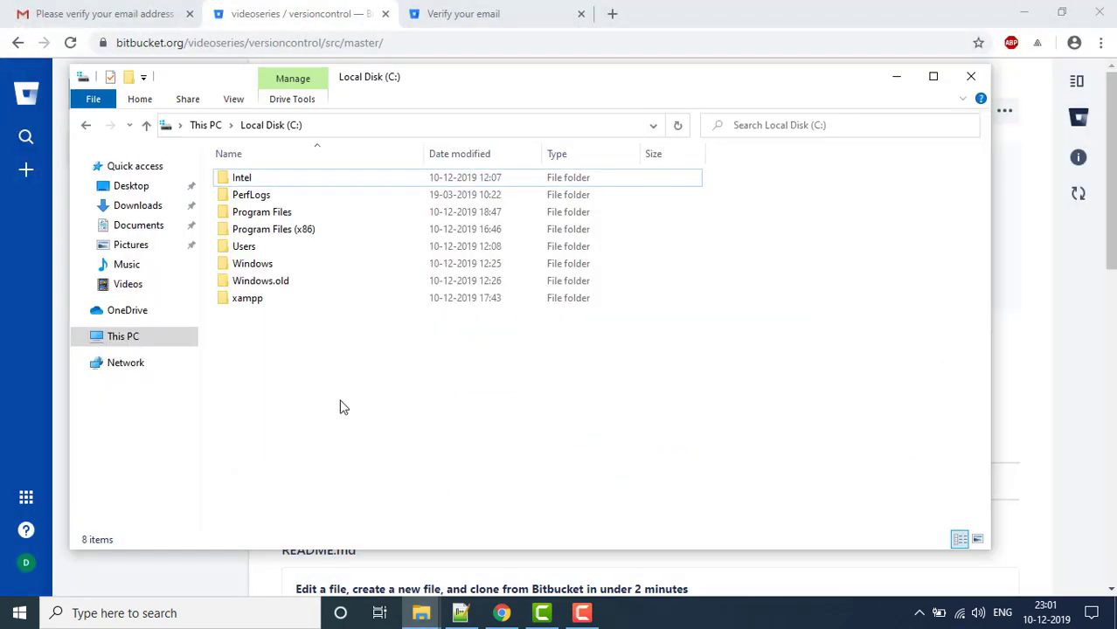
{"action": "left_click", "coordinate": [612, 13]}
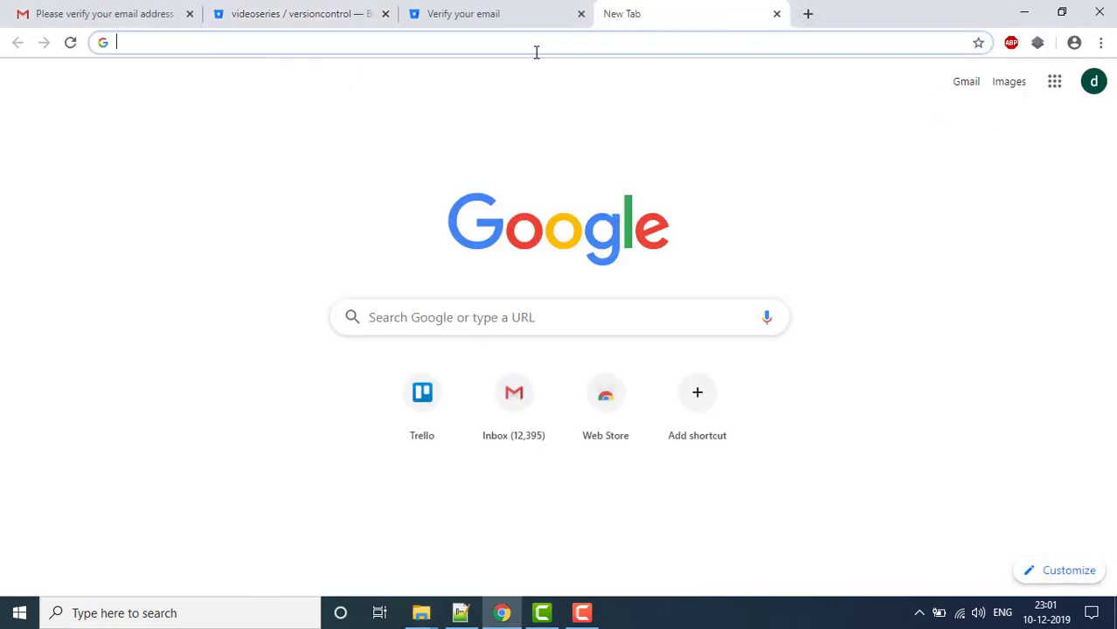
- Open apachefriends.org from a Google search, start the XAMPP for Windows download, then cancel it
{"action": "type", "text": "xammp"}
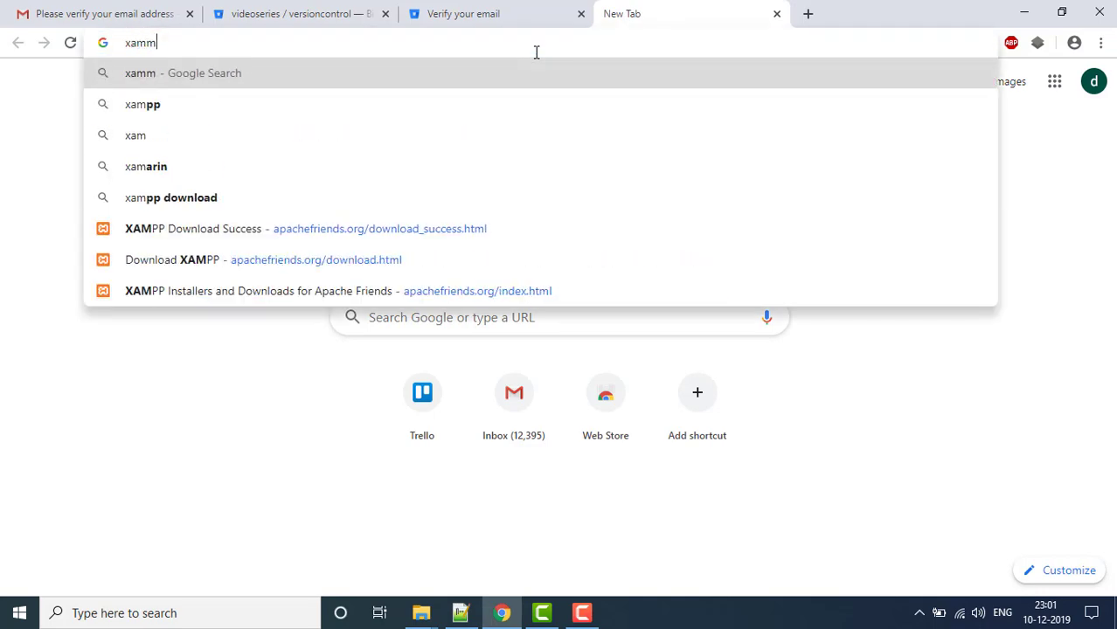
{"action": "key", "text": "Return"}
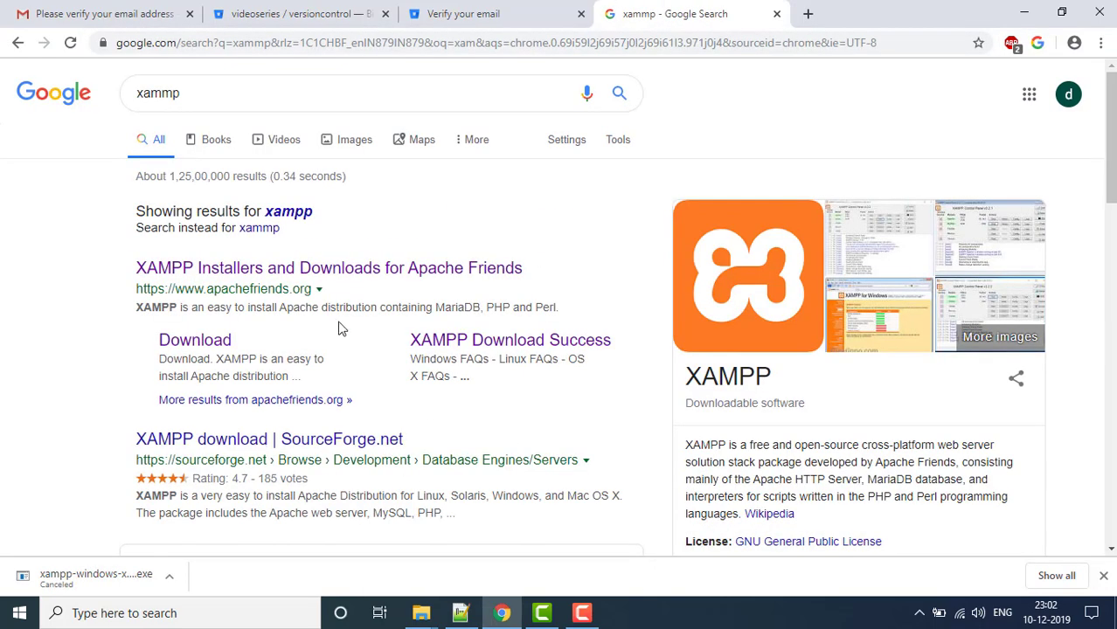
{"action": "left_click", "coordinate": [367, 267]}
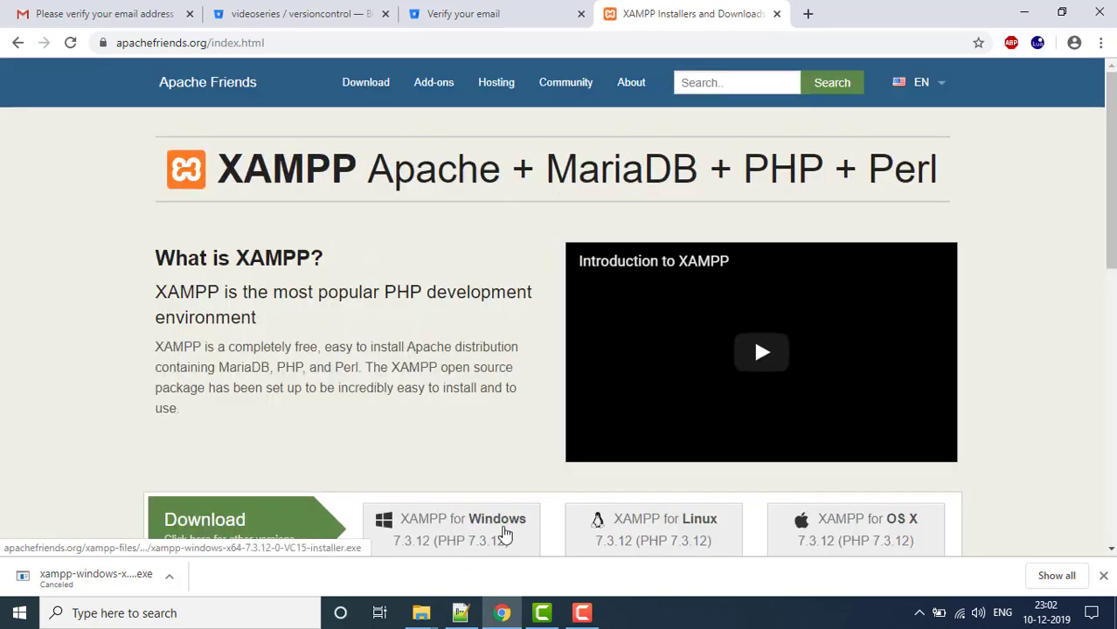
{"action": "left_click", "coordinate": [505, 534]}
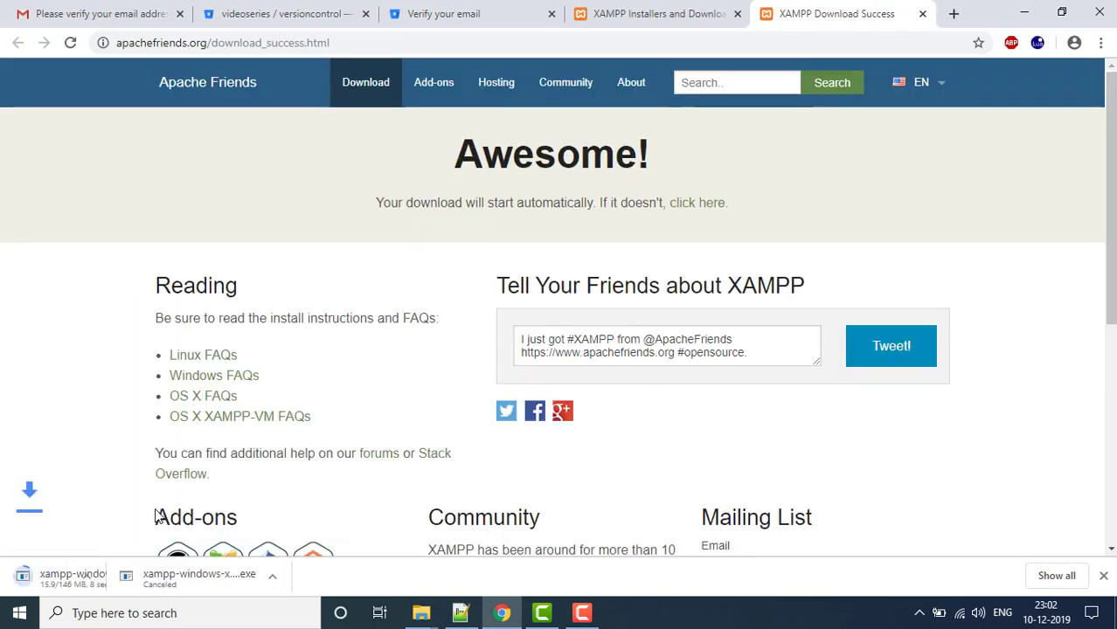
{"action": "left_click", "coordinate": [169, 577]}
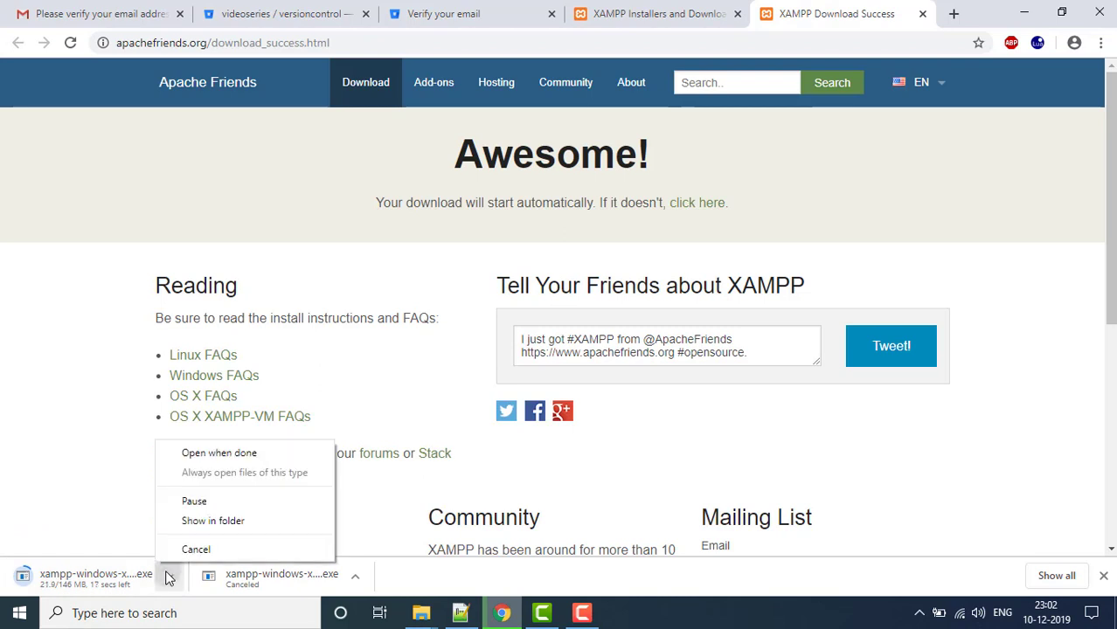
{"action": "left_click", "coordinate": [229, 549]}
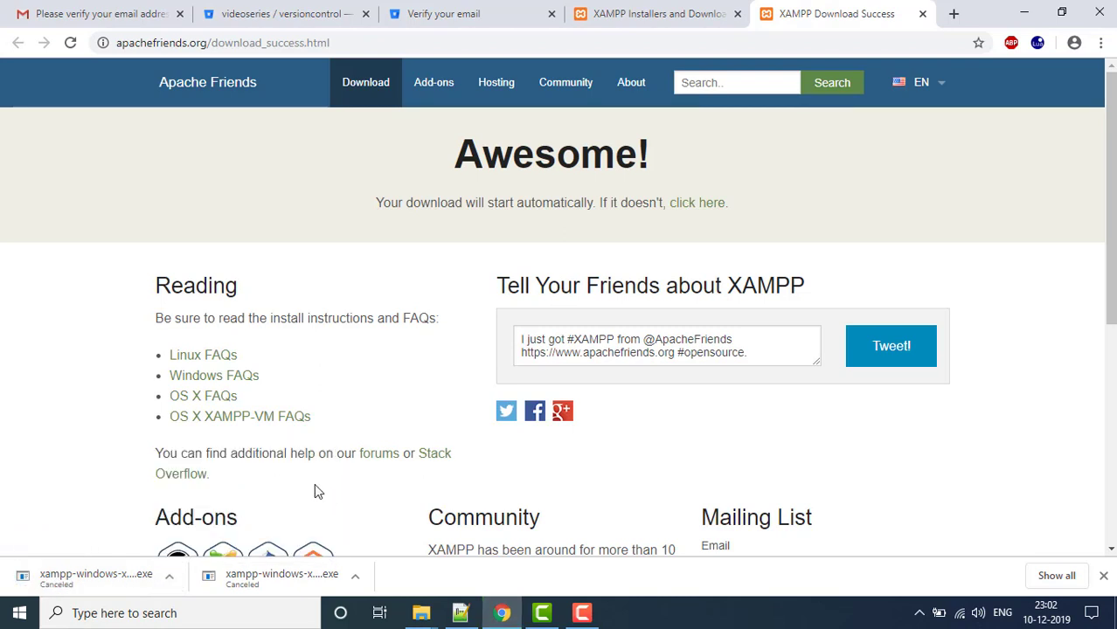
- Navigate File Explorer to the C:\xampp\htdocs folder
{"action": "mouse_move", "coordinate": [420, 617]}
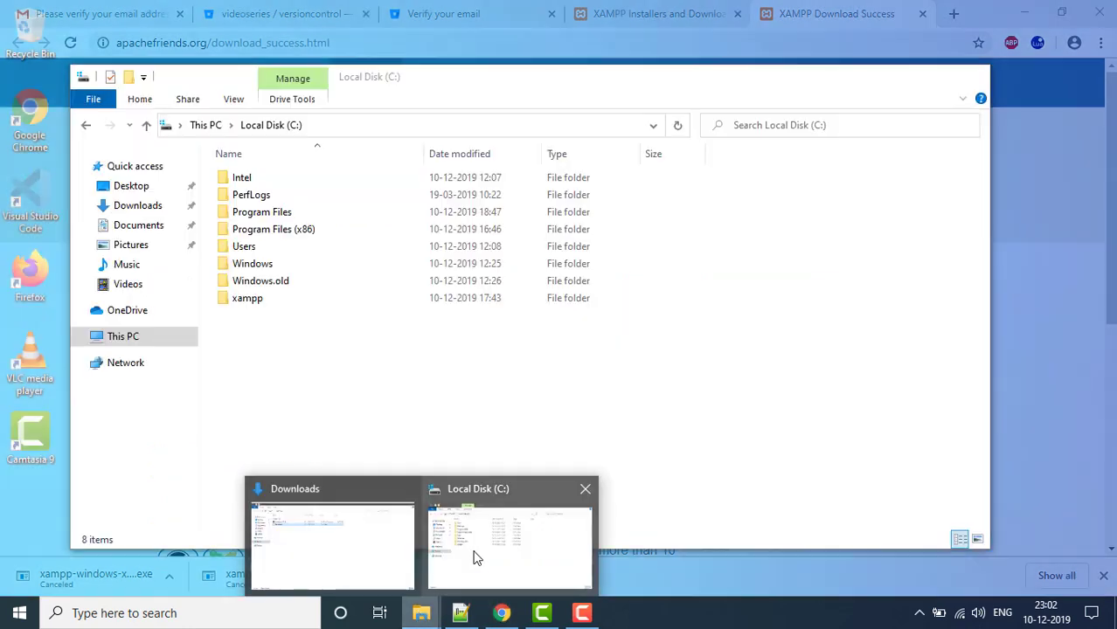
{"action": "left_click", "coordinate": [476, 525]}
{"action": "double_click", "coordinate": [305, 303]}
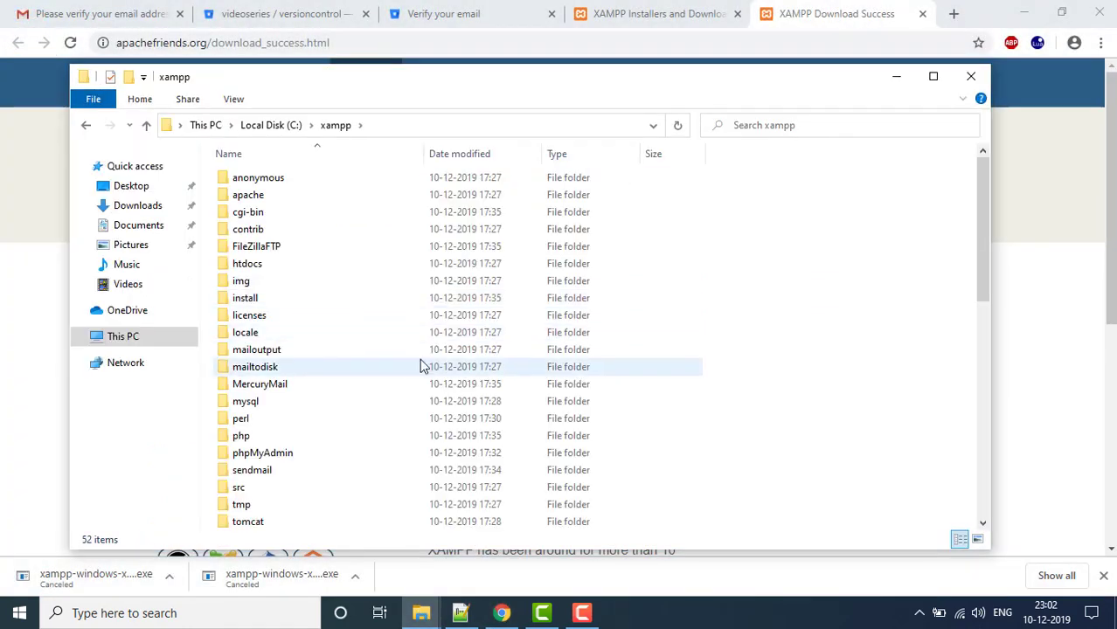
{"action": "left_click", "coordinate": [86, 126]}
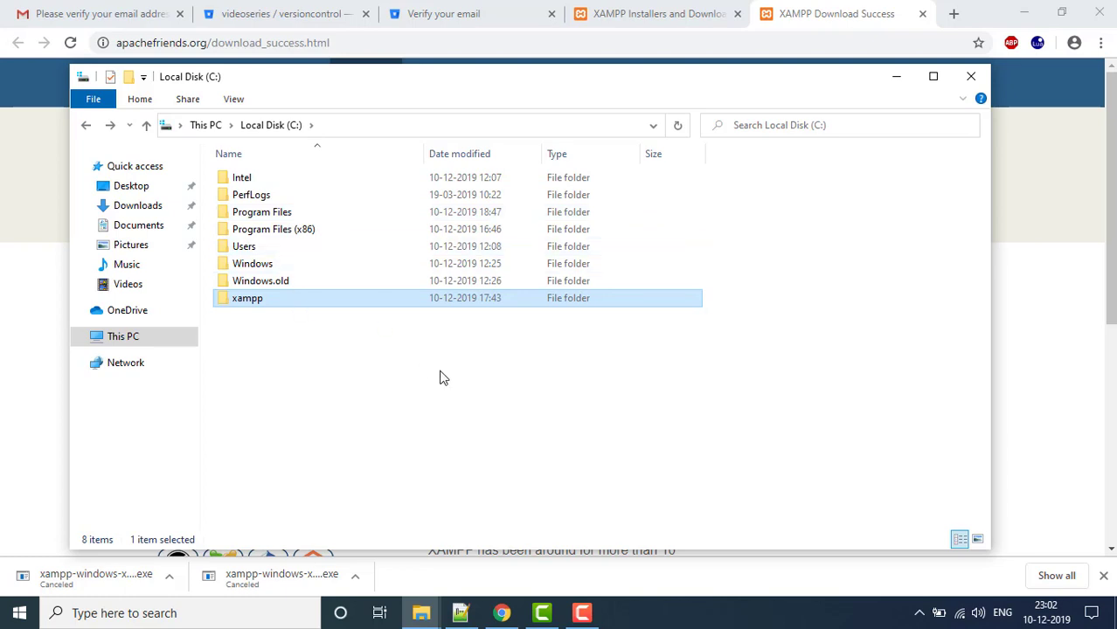
{"action": "key", "text": "Return"}
{"action": "key", "text": "Down"}
{"action": "key", "text": "Down"}
{"action": "key", "text": "Down"}
{"action": "key", "text": "Down"}
{"action": "key", "text": "Down"}
{"action": "key", "text": "Down"}
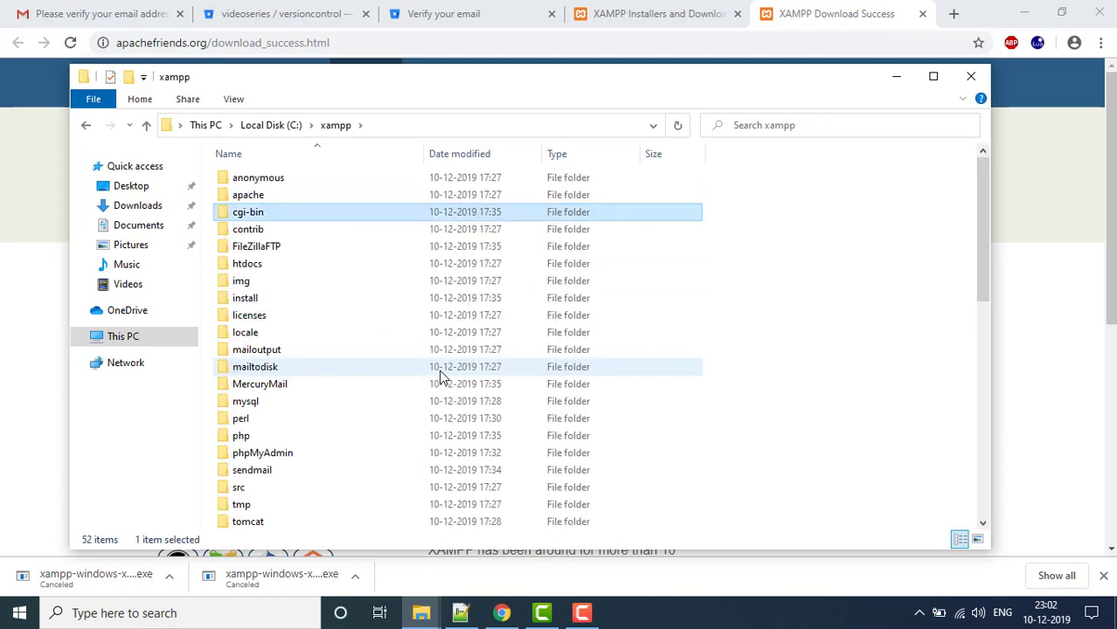
{"action": "key", "text": "Return"}
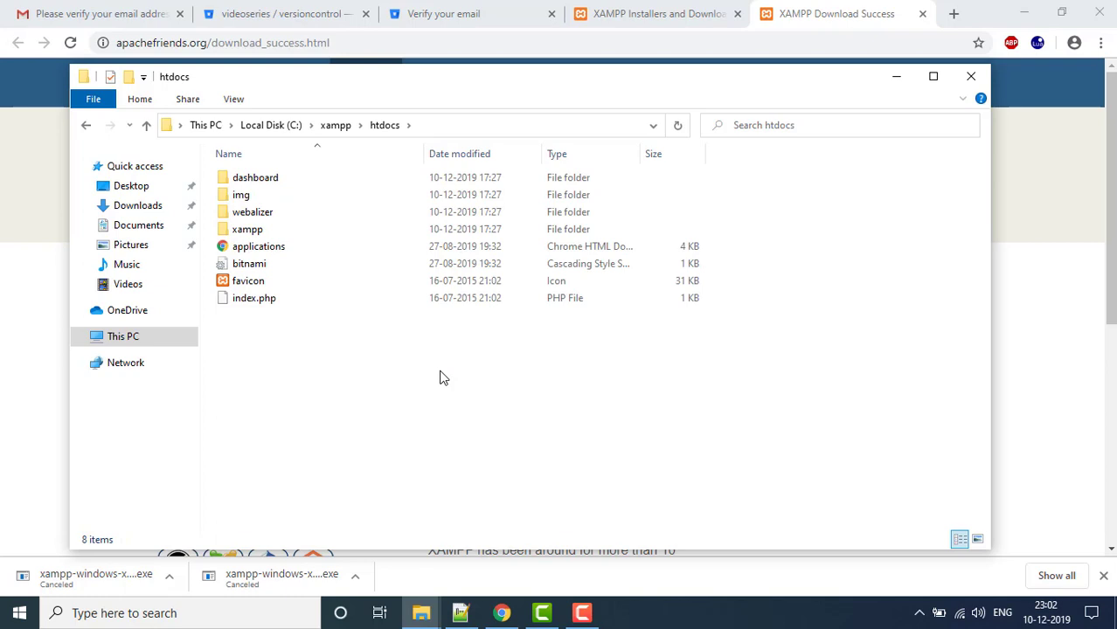
- Create a new folder named 'versioncontrol' inside htdocs
{"action": "right_click", "coordinate": [294, 446]}
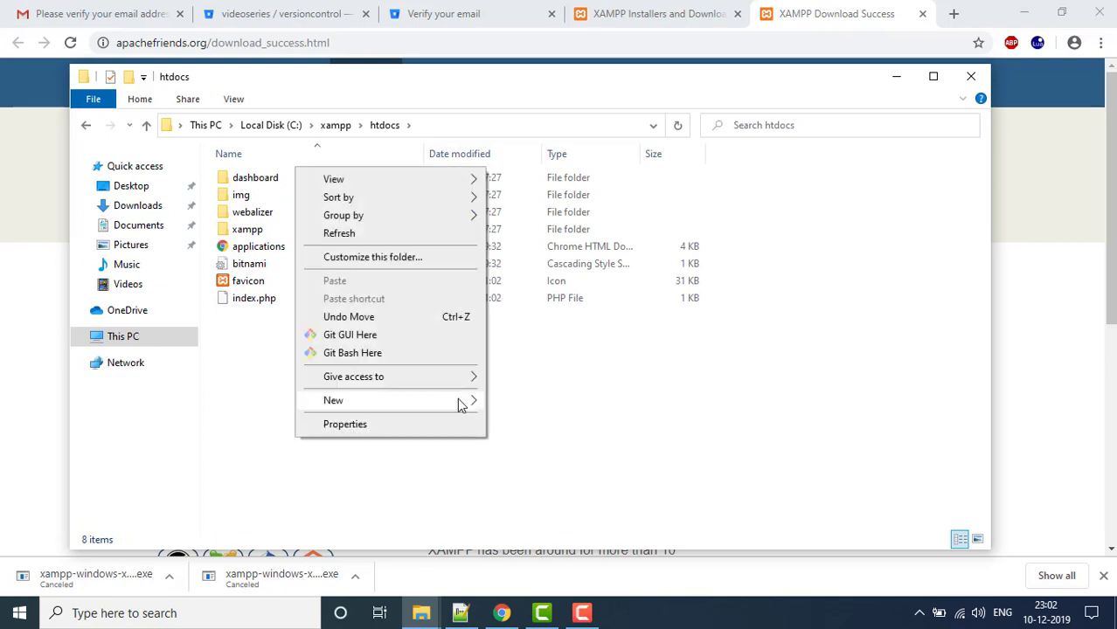
{"action": "mouse_move", "coordinate": [461, 401]}
{"action": "left_click", "coordinate": [575, 408]}
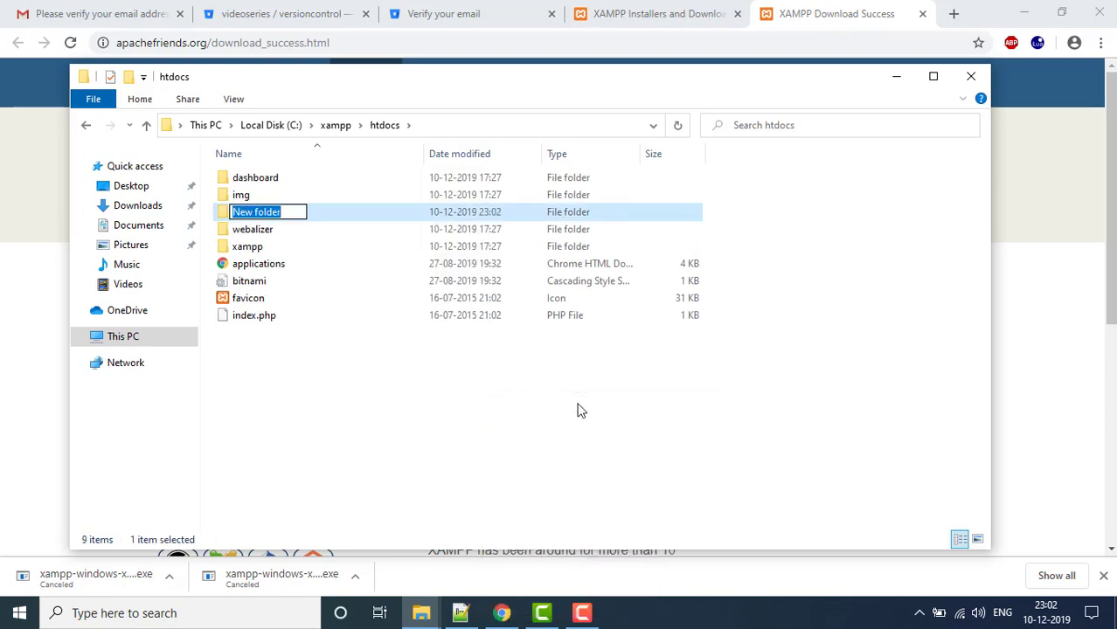
{"action": "type", "text": "versio"}
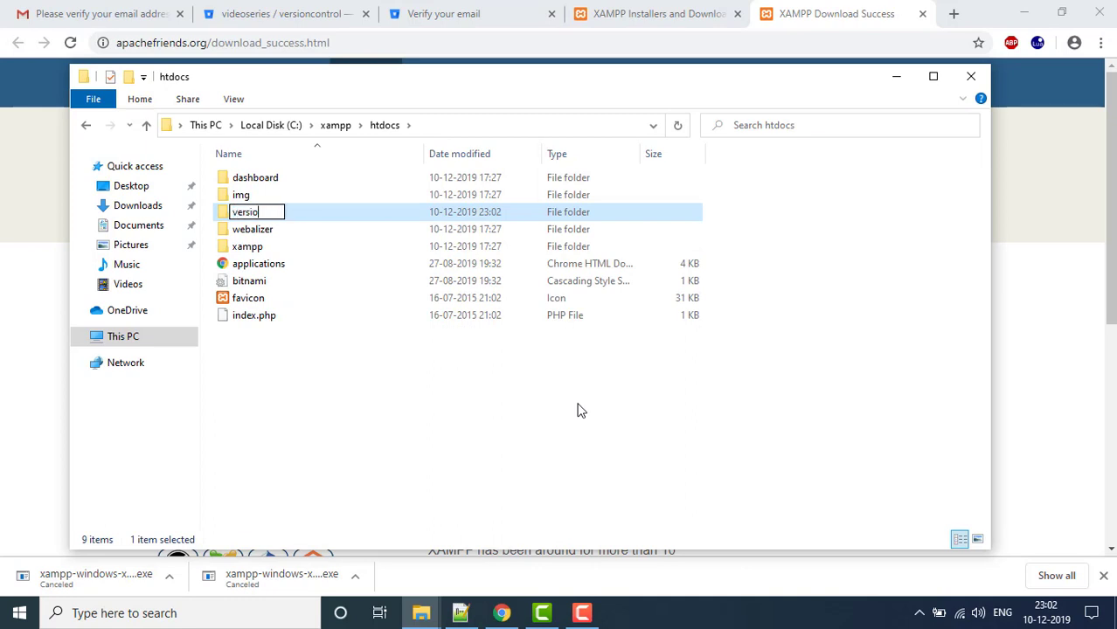
{"action": "type", "text": "ncontr"}
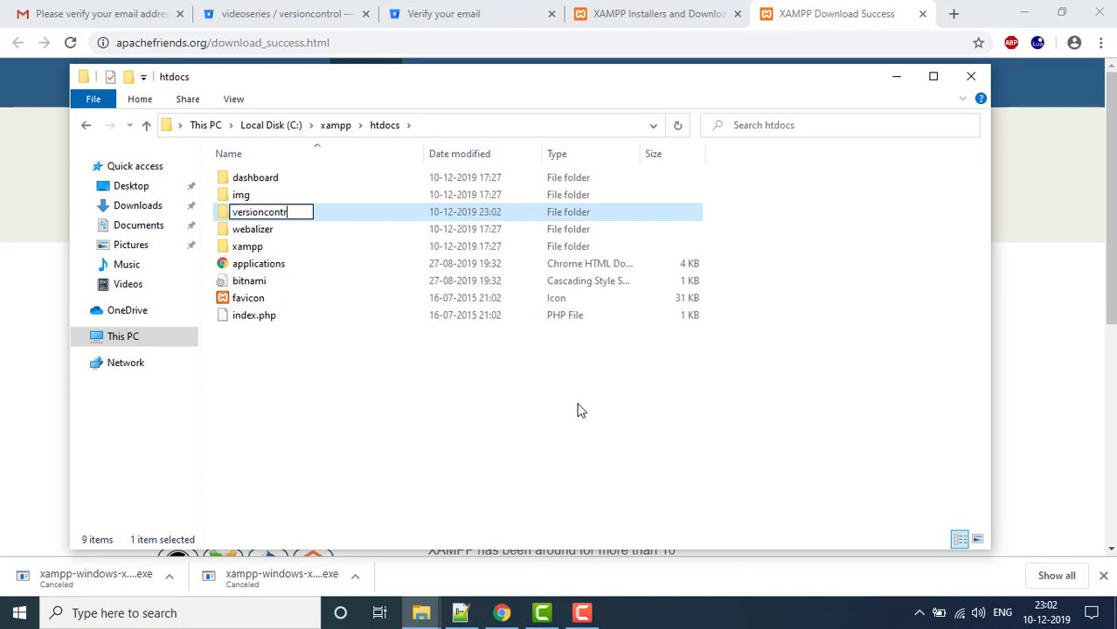
{"action": "type", "text": "o;"}
{"action": "key", "text": "Return"}
{"action": "key", "text": "super+e"}
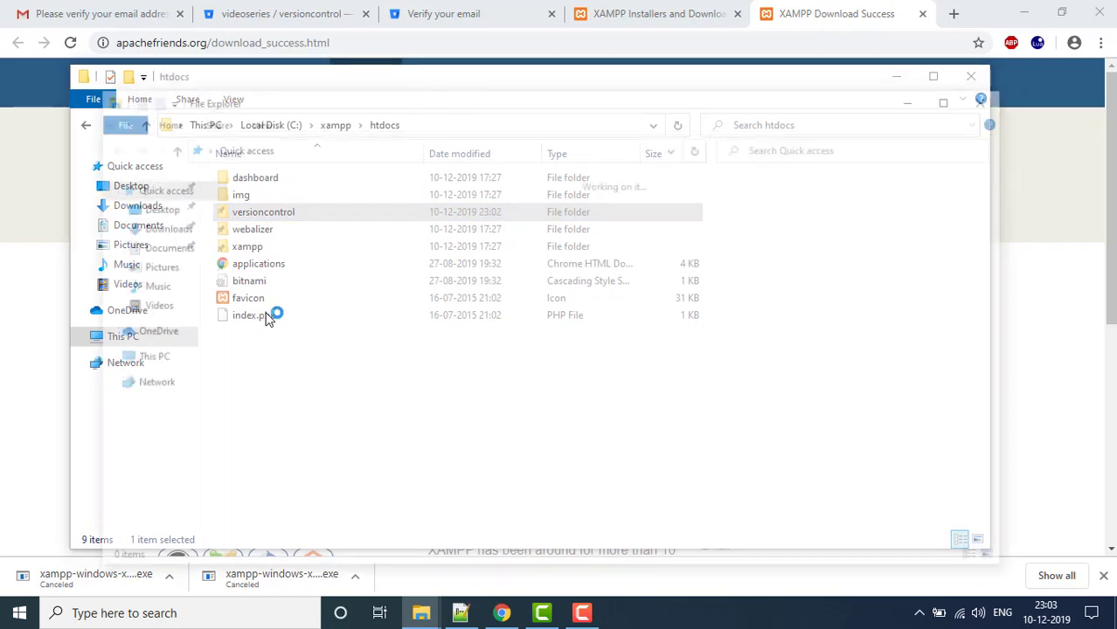
- Paste the wordpress-5.3 (1) ZIP into versioncontrol, extract it, and permanently delete the ZIP
{"action": "left_click", "coordinate": [159, 227]}
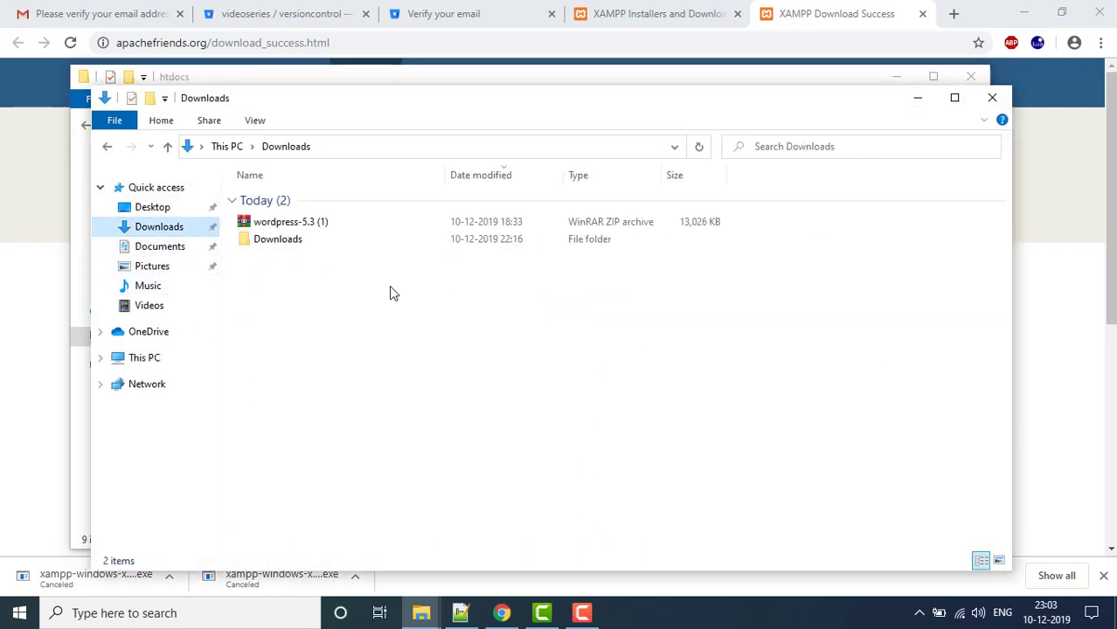
{"action": "left_click", "coordinate": [337, 228]}
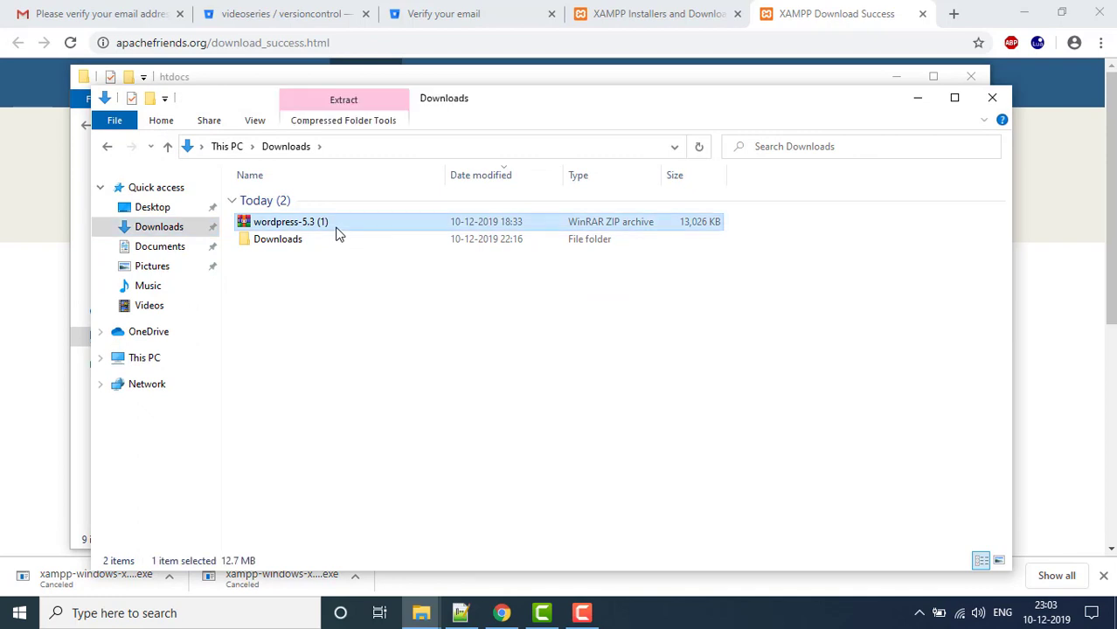
{"action": "key", "text": "alt+Tab"}
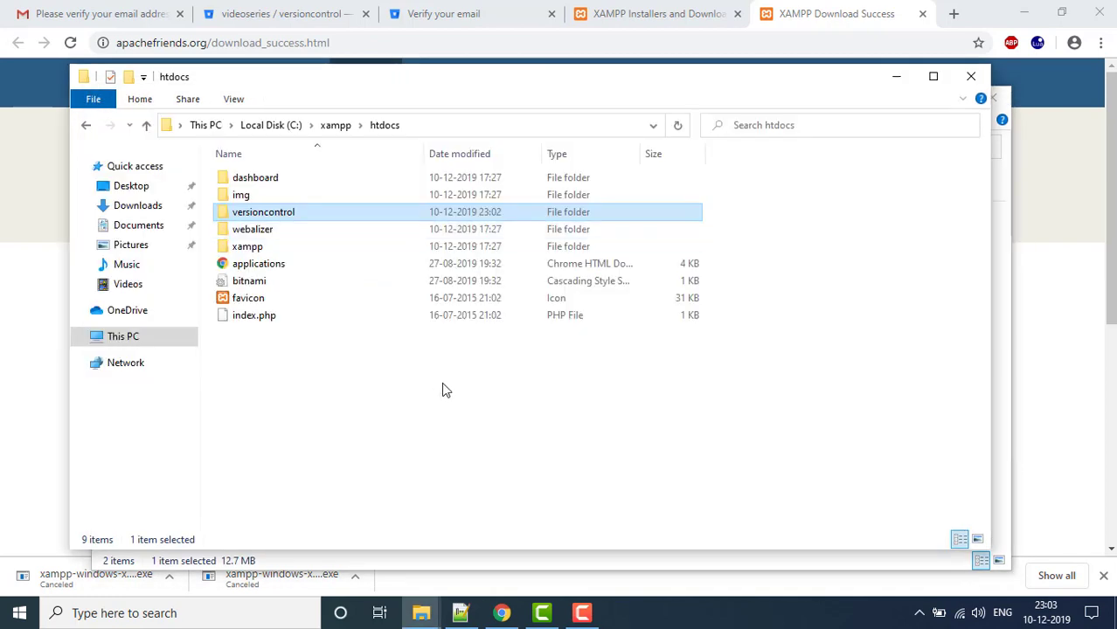
{"action": "key", "text": "Return"}
{"action": "key", "text": "ctrl+v"}
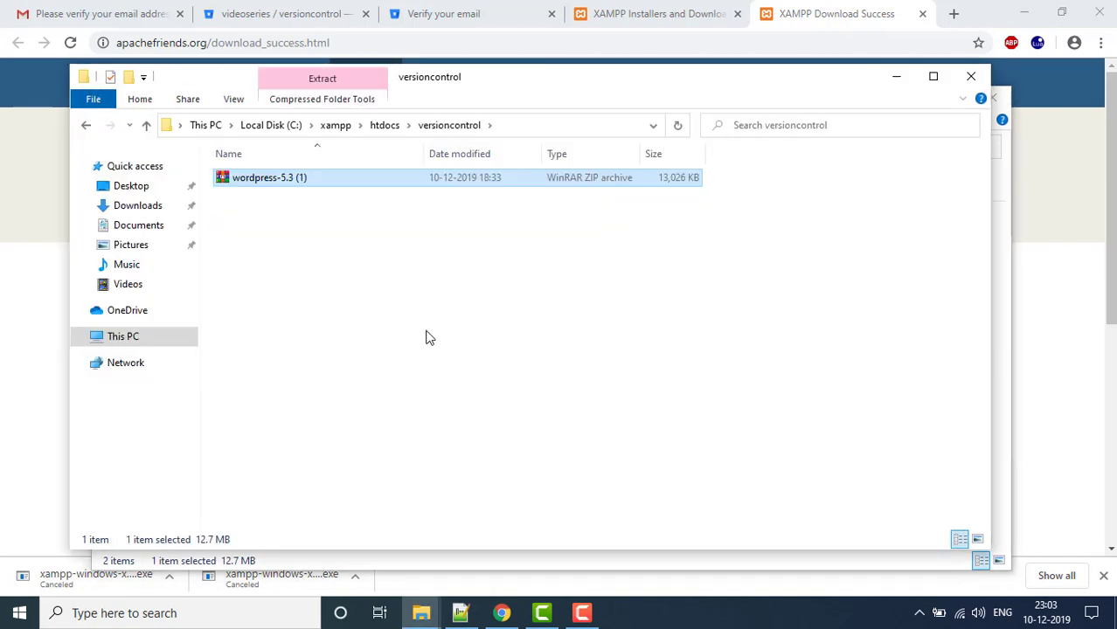
{"action": "right_click", "coordinate": [350, 180]}
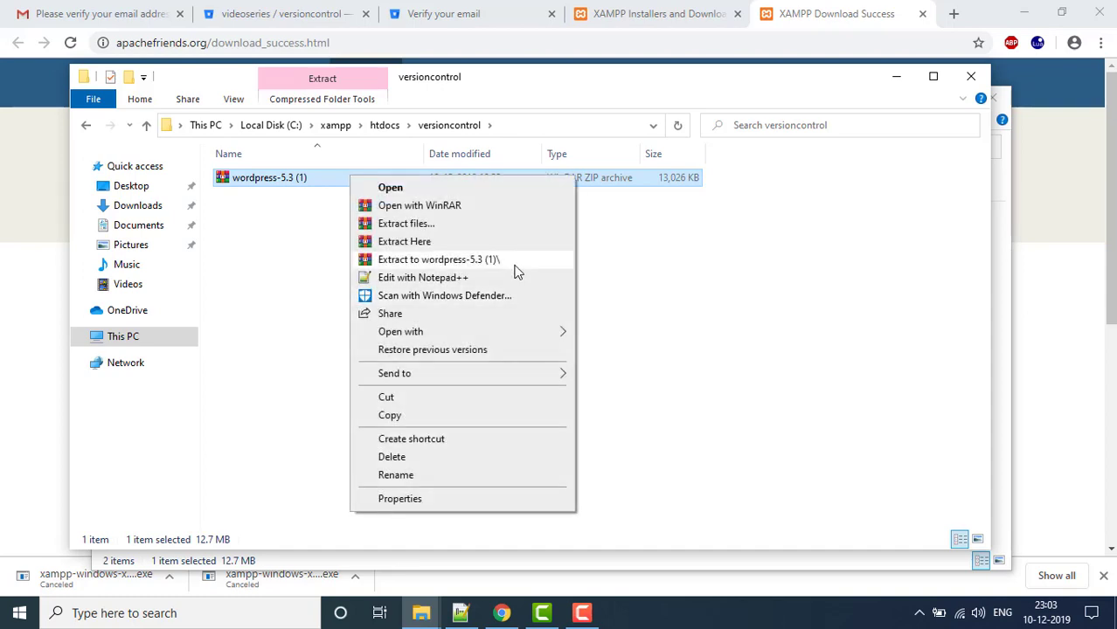
{"action": "left_click", "coordinate": [516, 266]}
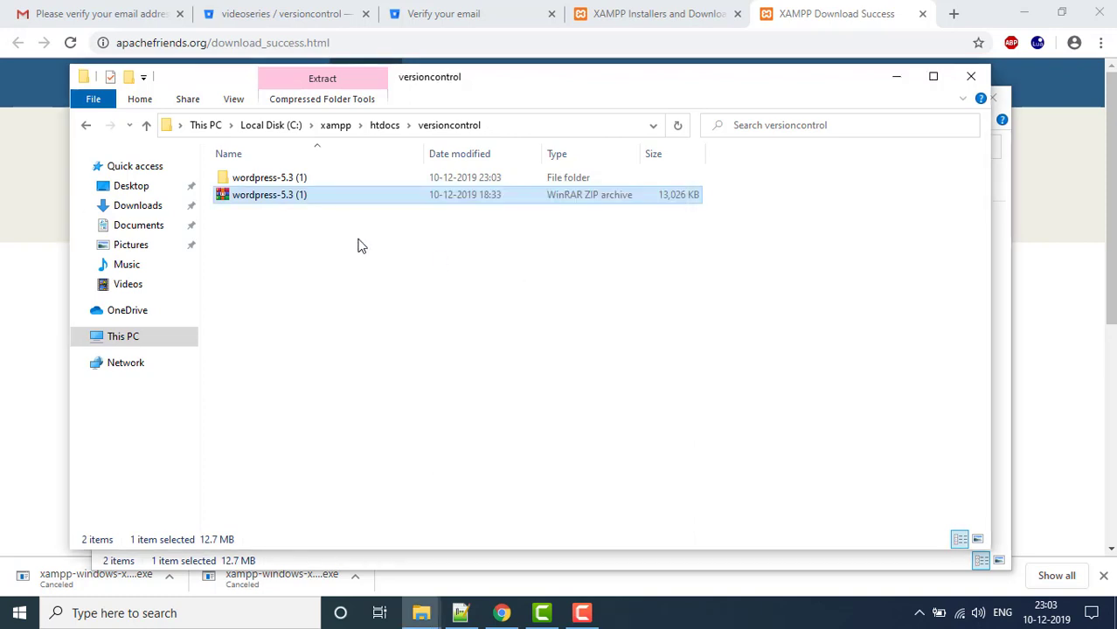
{"action": "key", "text": "shift+Delete"}
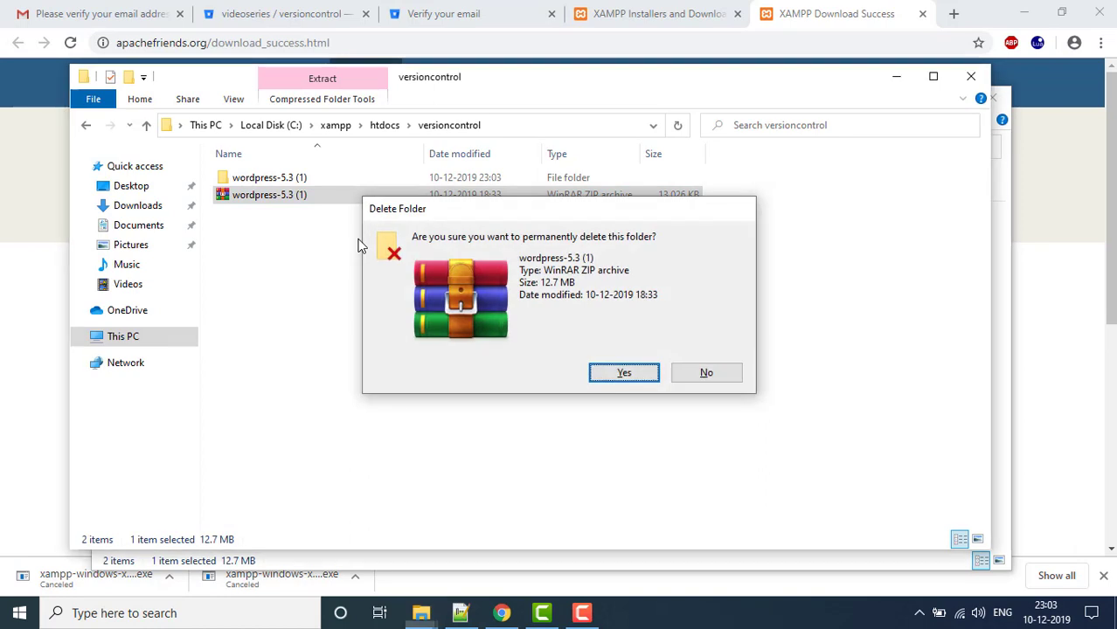
{"action": "key", "text": "Return"}
- Move the WordPress files up into versioncontrol and delete the empty wordpress-5.3 (1) folder
{"action": "key", "text": "Return"}
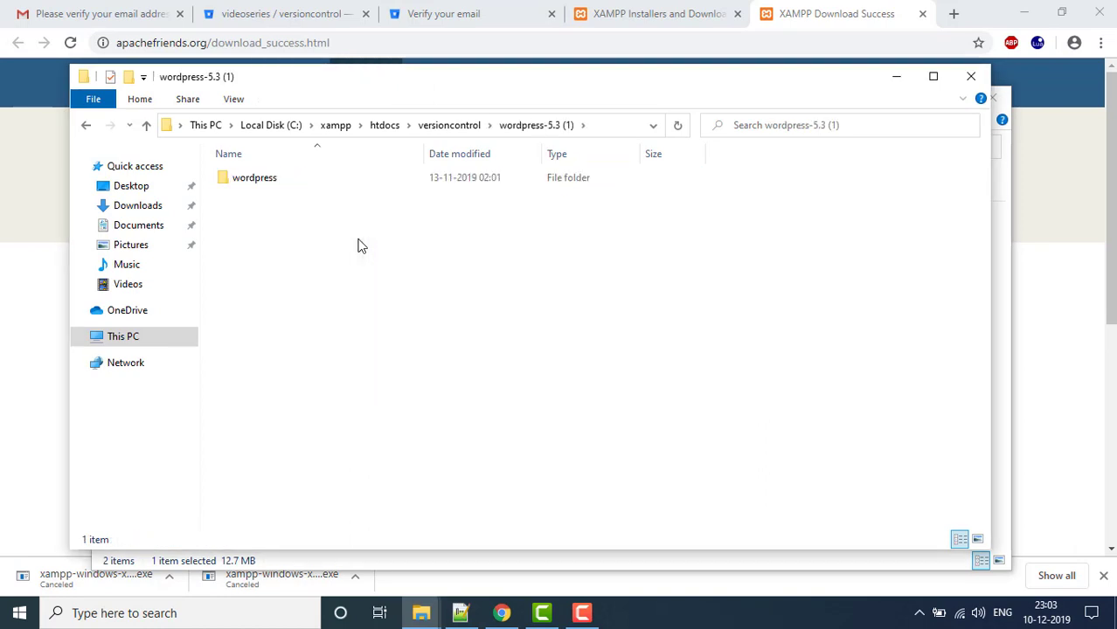
{"action": "key", "text": "Down"}
{"action": "key", "text": "Return"}
{"action": "key", "text": "ctrl+a"}
{"action": "key", "text": "alt+Left"}
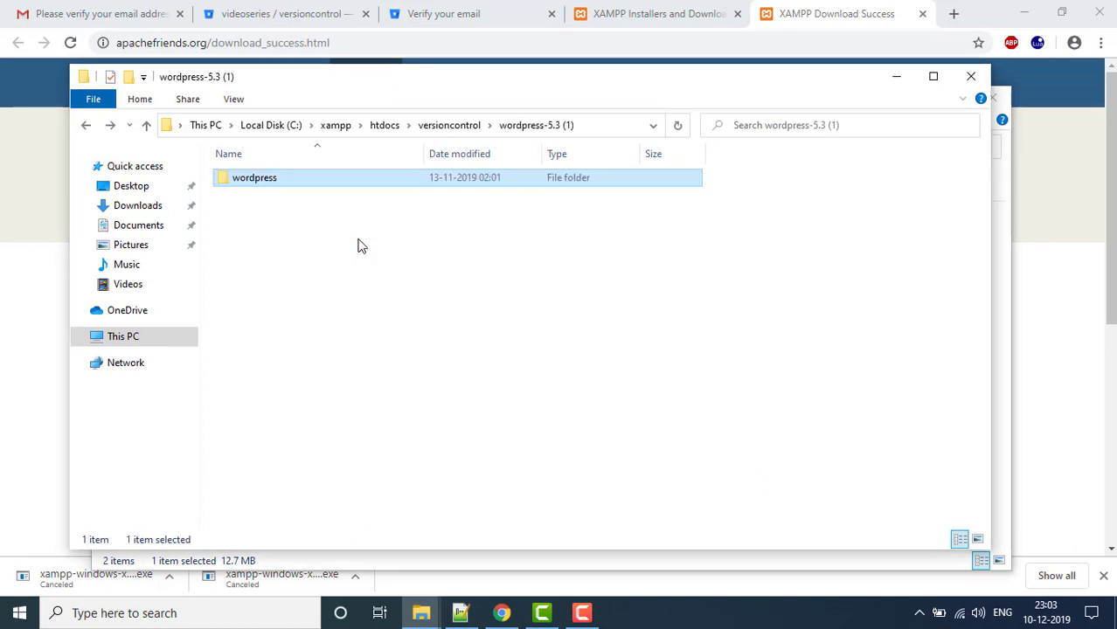
{"action": "key", "text": "alt+Left"}
{"action": "key", "text": "ctrl+v"}
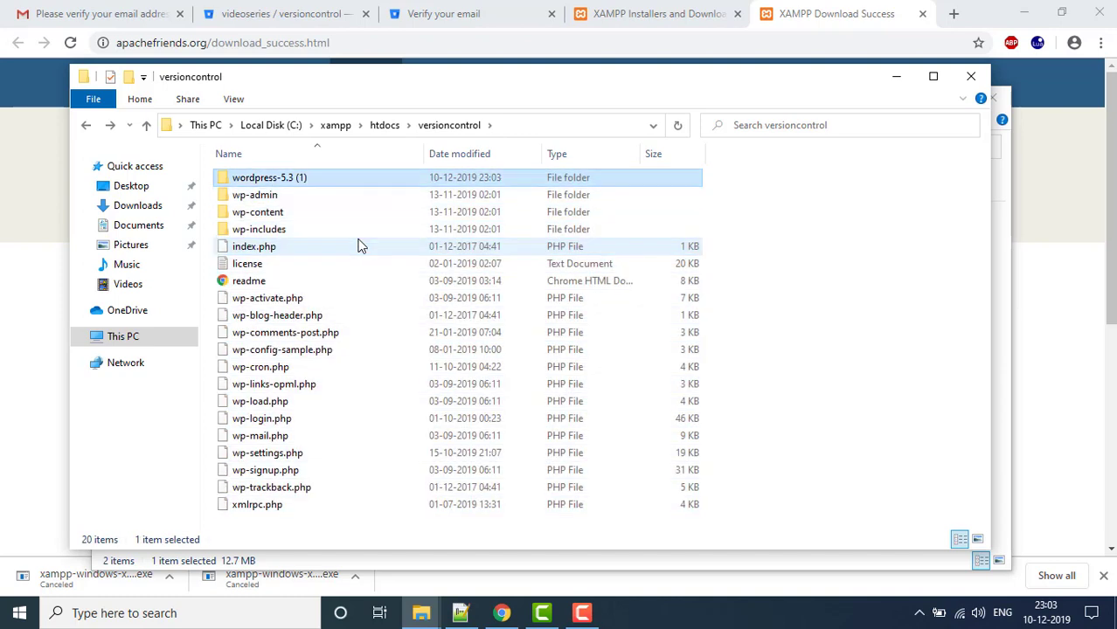
{"action": "key", "text": "Delete"}
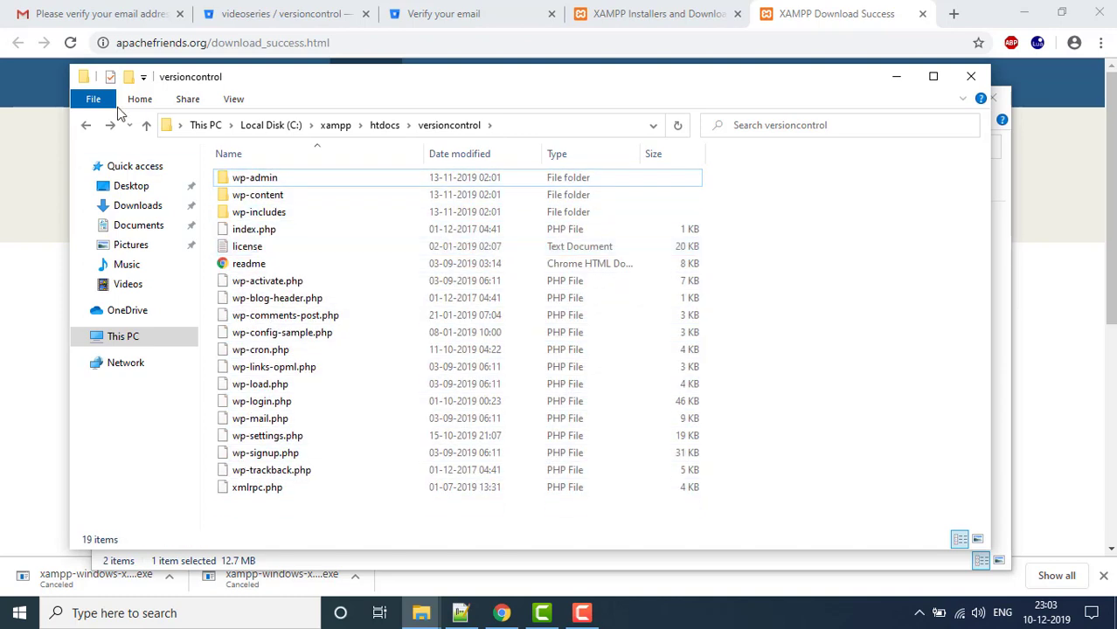
{"action": "left_click", "coordinate": [384, 125]}
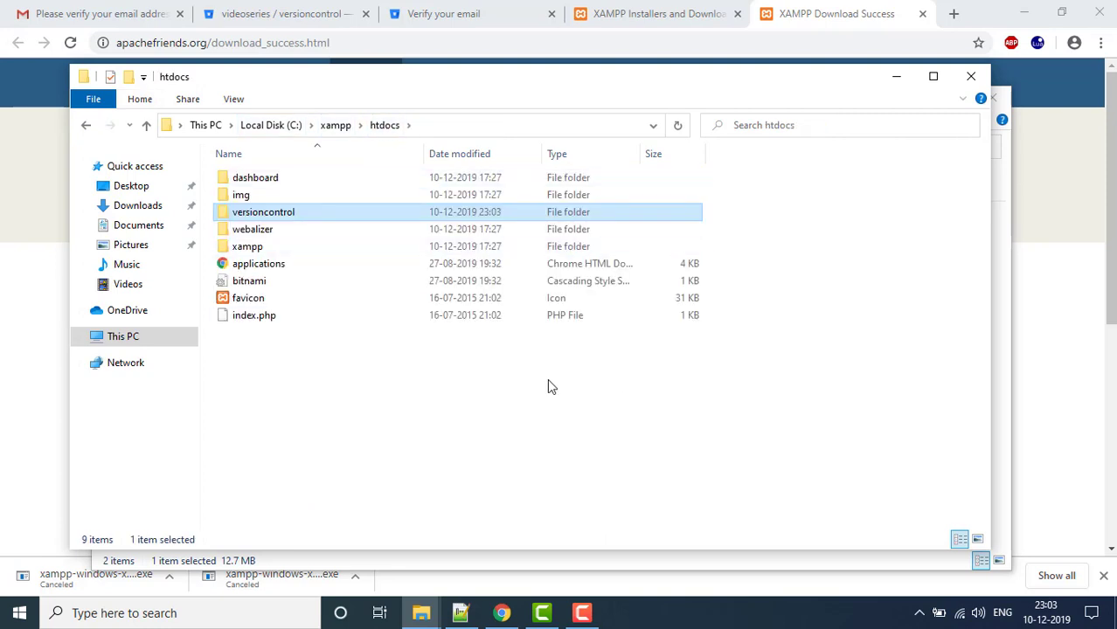
- Start a Windows search for 'xam', dismiss it, and return to the htdocs folder
{"action": "key", "text": "super"}
{"action": "type", "text": "xam"}
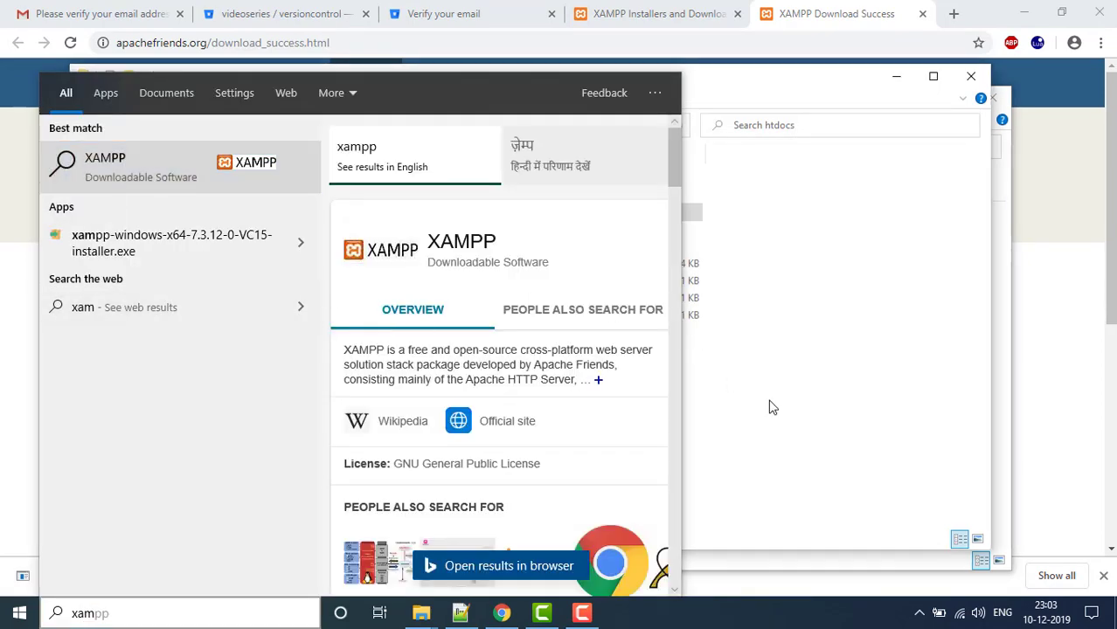
{"action": "left_click", "coordinate": [773, 406]}
{"action": "key", "text": "Return"}
{"action": "key", "text": "BackSpace"}
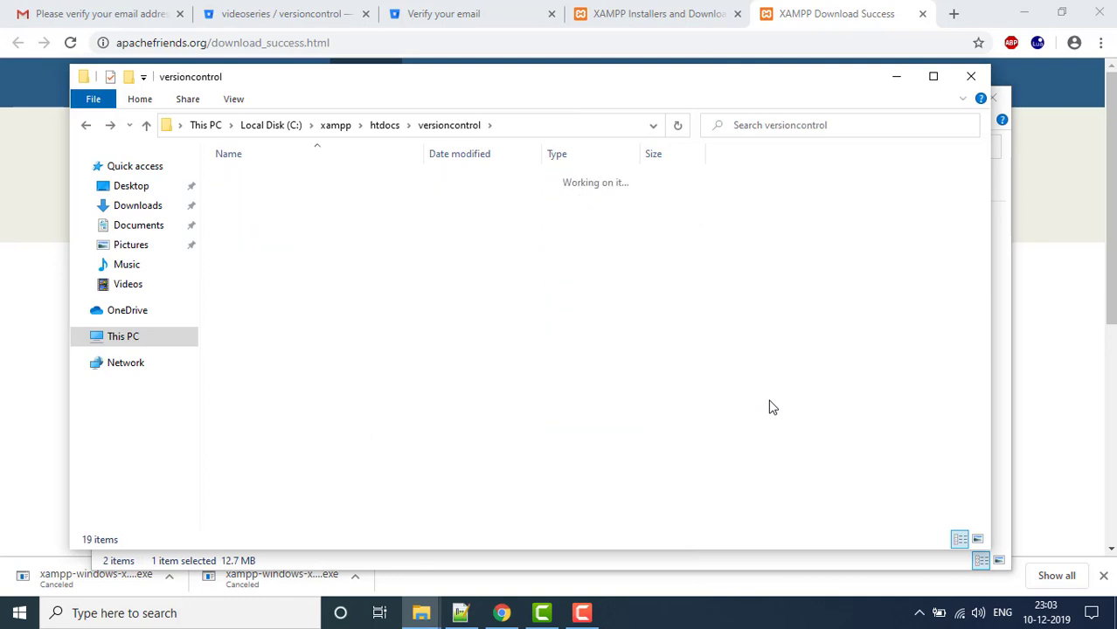
- Launch xampp-control from the xampp folder to open the XAMPP Control Panel
{"action": "left_click", "coordinate": [332, 127]}
{"action": "left_click", "coordinate": [328, 452]}
{"action": "key", "text": "Down"}
{"action": "key", "text": "Down"}
{"action": "key", "text": "Down"}
{"action": "key", "text": "Down"}
{"action": "key", "text": "Down"}
{"action": "key", "text": "Down"}
{"action": "key", "text": "Down"}
{"action": "key", "text": "Down"}
{"action": "key", "text": "Down"}
{"action": "key", "text": "Down"}
{"action": "key", "text": "Down"}
{"action": "key", "text": "Down"}
{"action": "key", "text": "Down"}
{"action": "key", "text": "Down"}
{"action": "key", "text": "Down"}
{"action": "key", "text": "Down"}
{"action": "key", "text": "Down"}
{"action": "key", "text": "Down"}
{"action": "key", "text": "Down"}
{"action": "key", "text": "Down"}
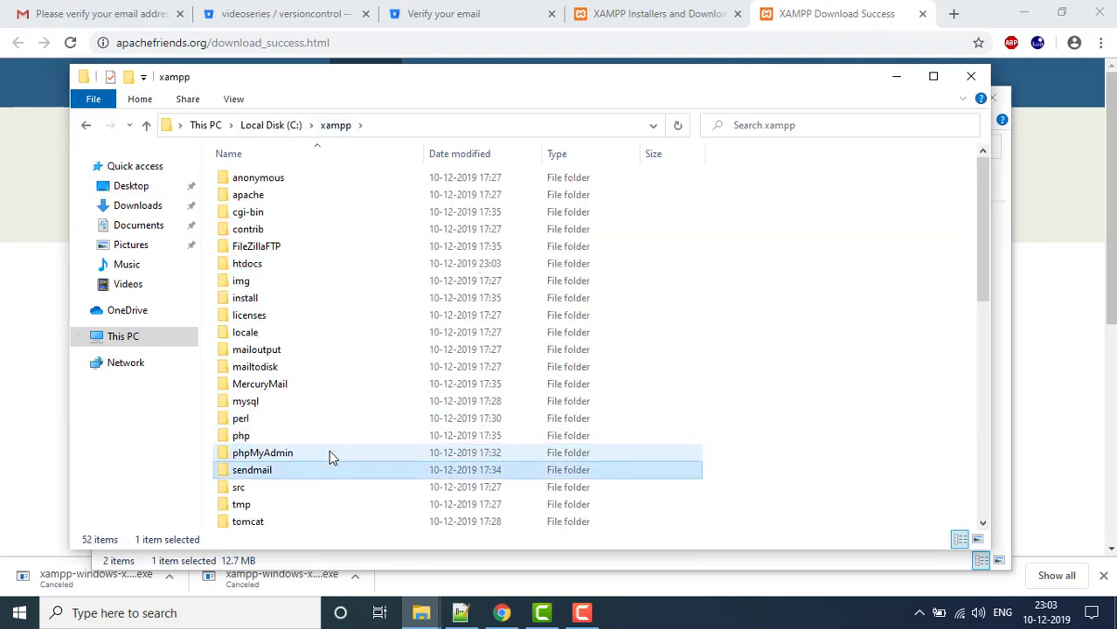
{"action": "key", "text": "Up"}
{"action": "key", "text": "Up"}
{"action": "key", "text": "Up"}
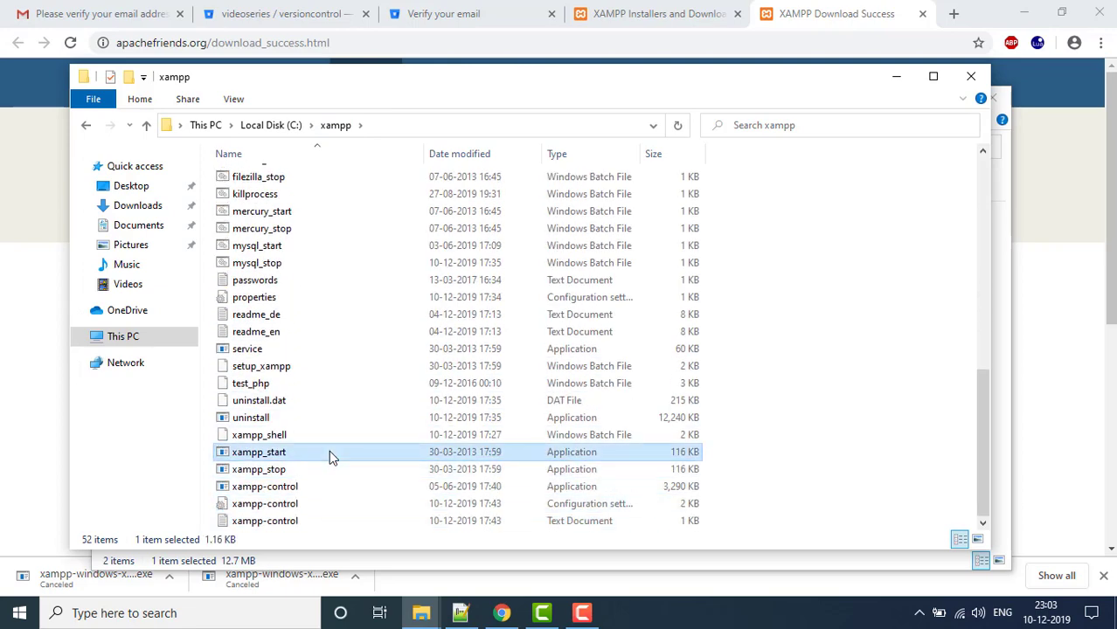
{"action": "key", "text": "Down"}
{"action": "key", "text": "Down"}
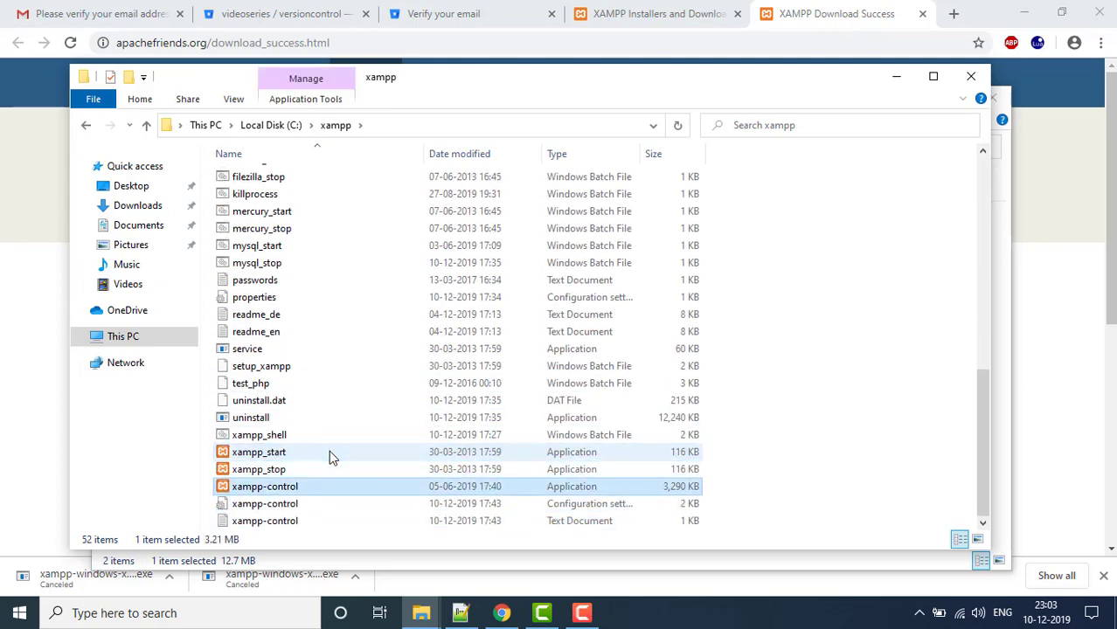
{"action": "key", "text": "Return"}
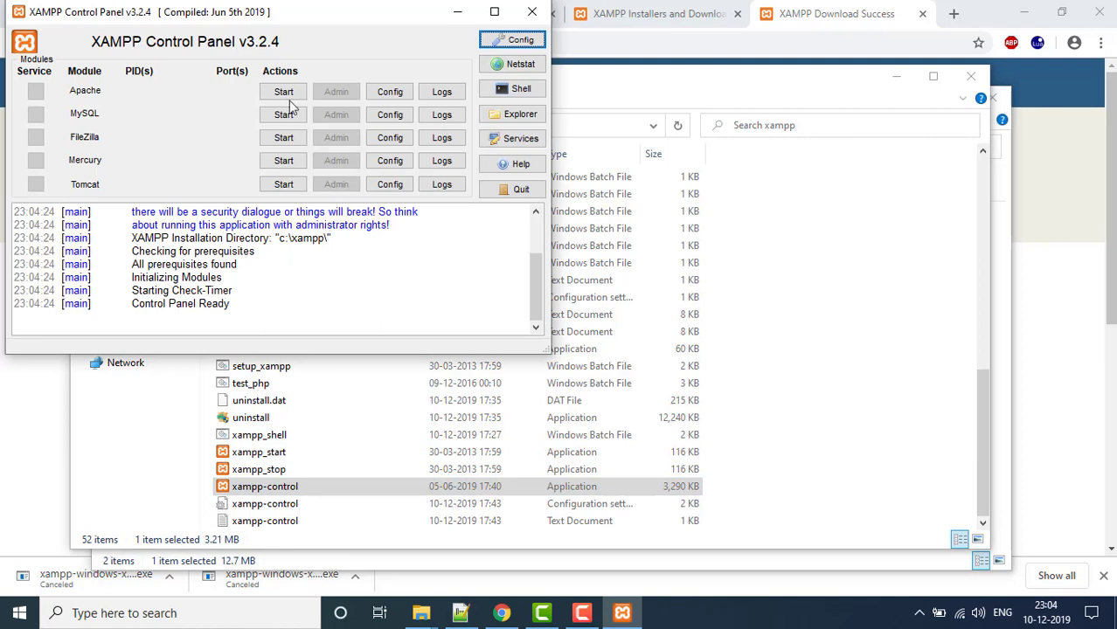
- Start Apache and MySQL, allowing both through the firewall on public networks too
{"action": "left_click", "coordinate": [285, 93]}
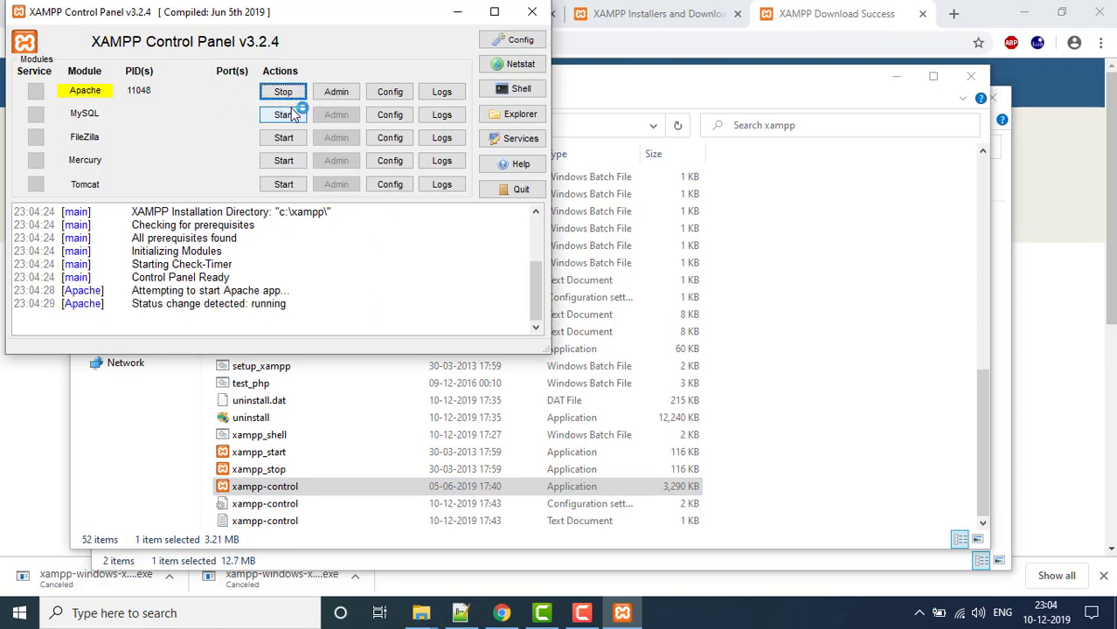
{"action": "left_click", "coordinate": [292, 116]}
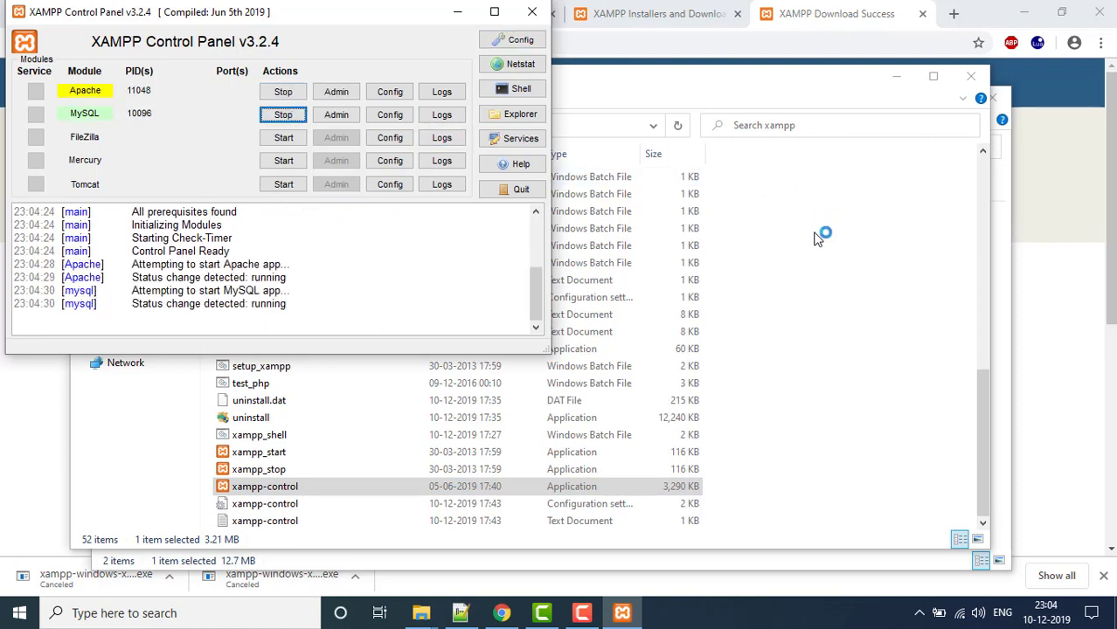
{"action": "left_click", "coordinate": [1038, 232]}
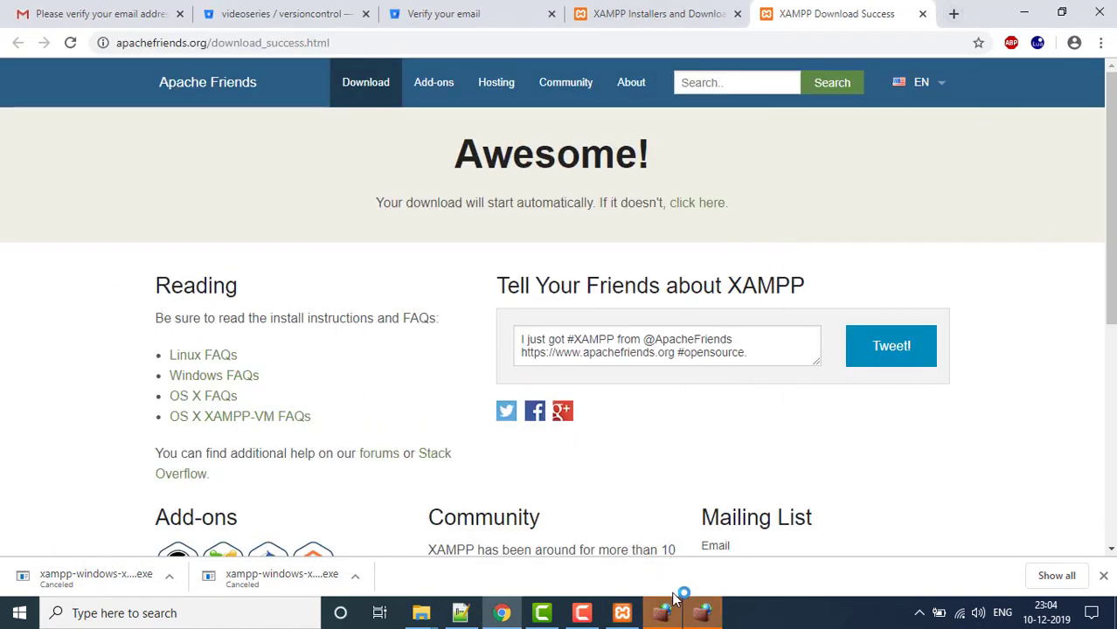
{"action": "left_click", "coordinate": [674, 597]}
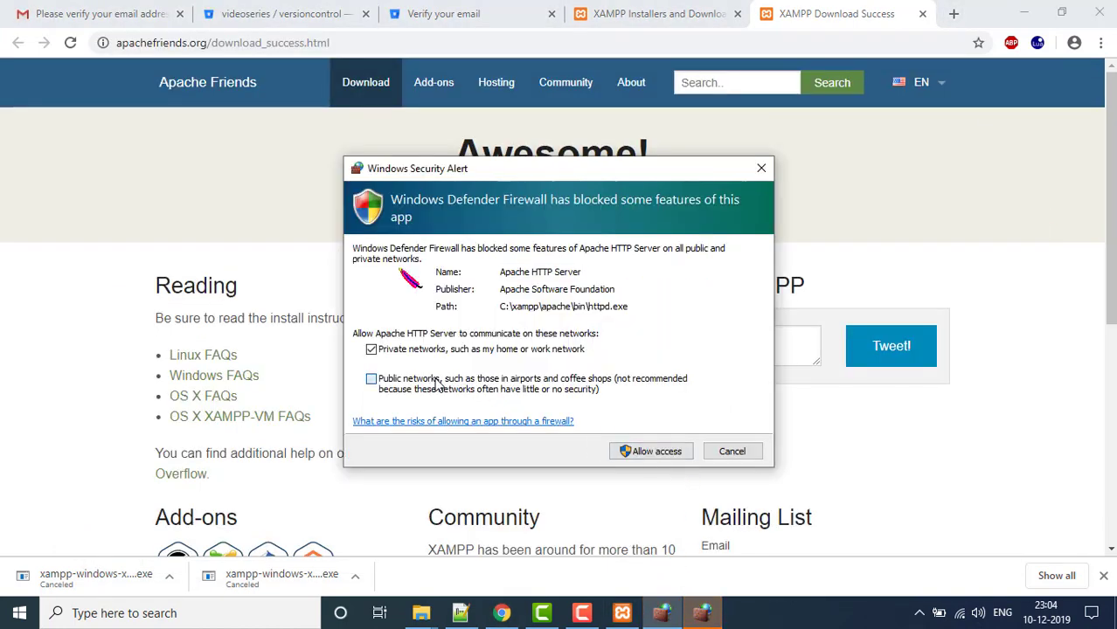
{"action": "left_click", "coordinate": [437, 382]}
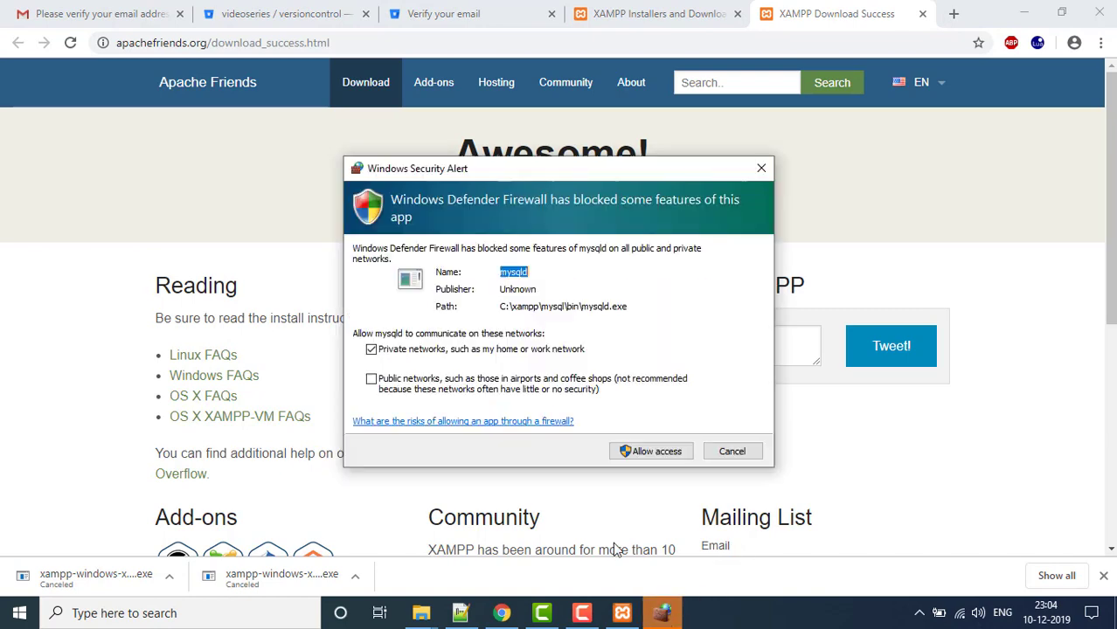
{"action": "left_click", "coordinate": [477, 387]}
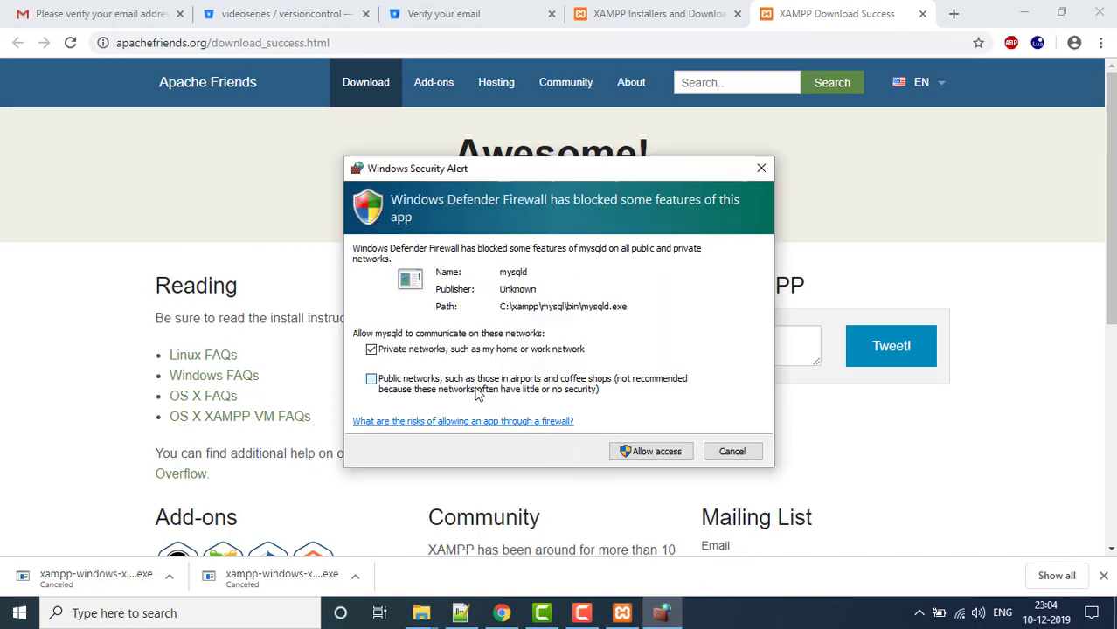
{"action": "left_click", "coordinate": [658, 451]}
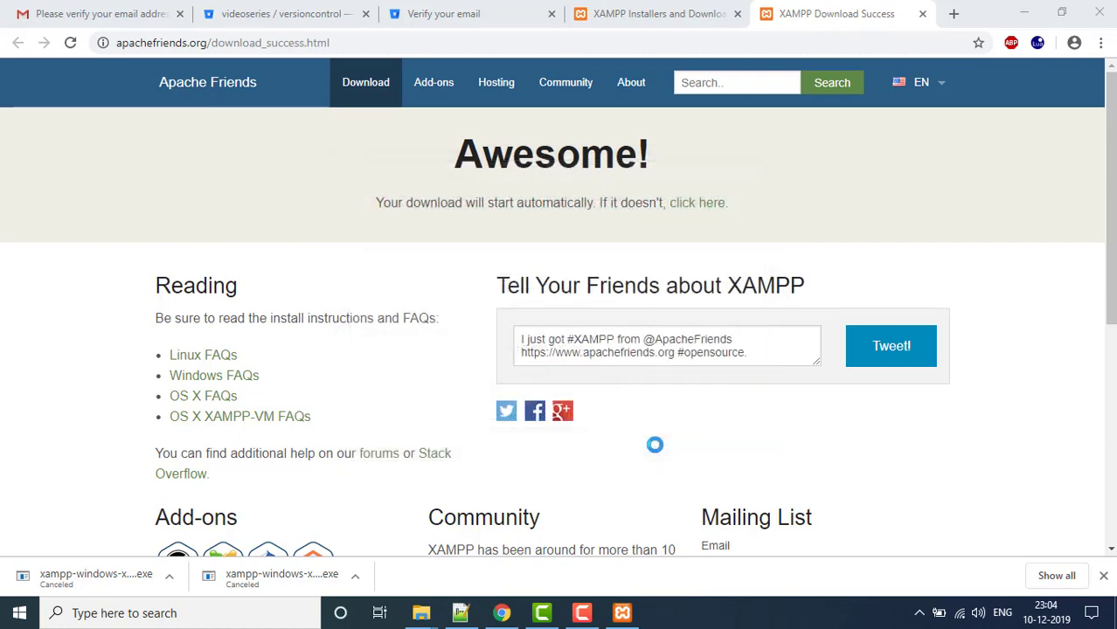
- Close the XAMPP download tab and load localhost/versioncontrol in a new tab
{"action": "left_click", "coordinate": [922, 13]}
{"action": "left_click", "coordinate": [808, 13]}
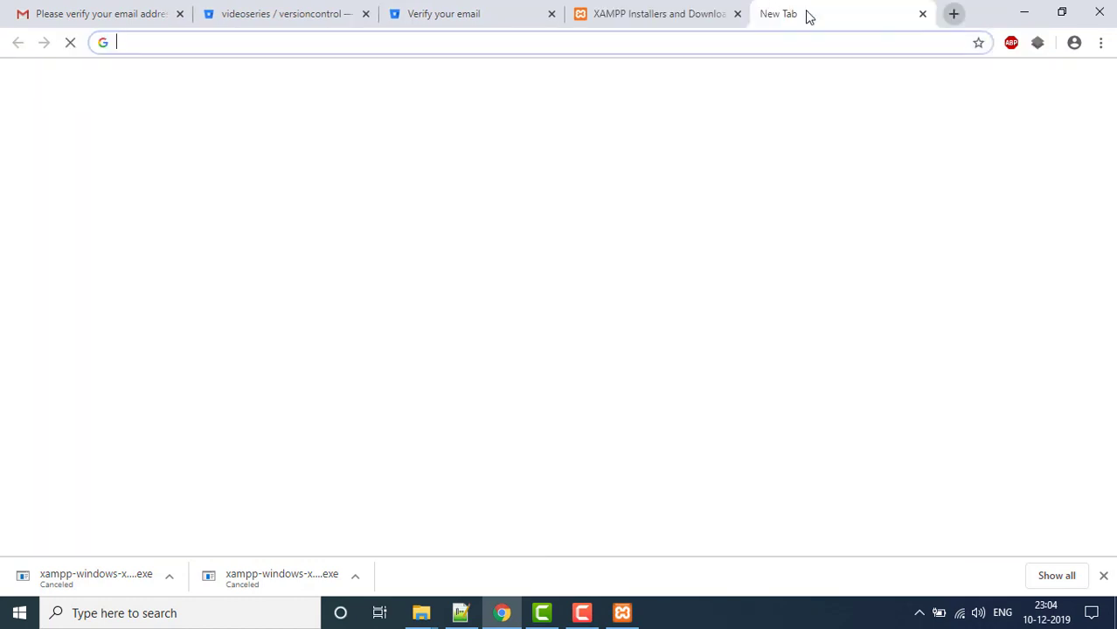
{"action": "type", "text": "localho"}
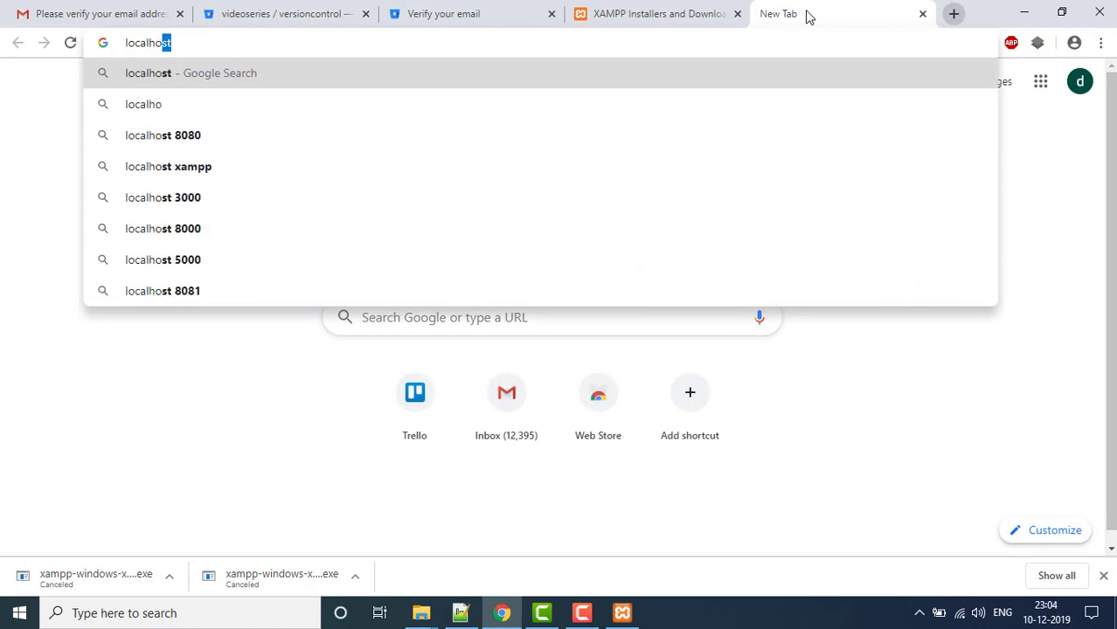
{"action": "type", "text": "st/"}
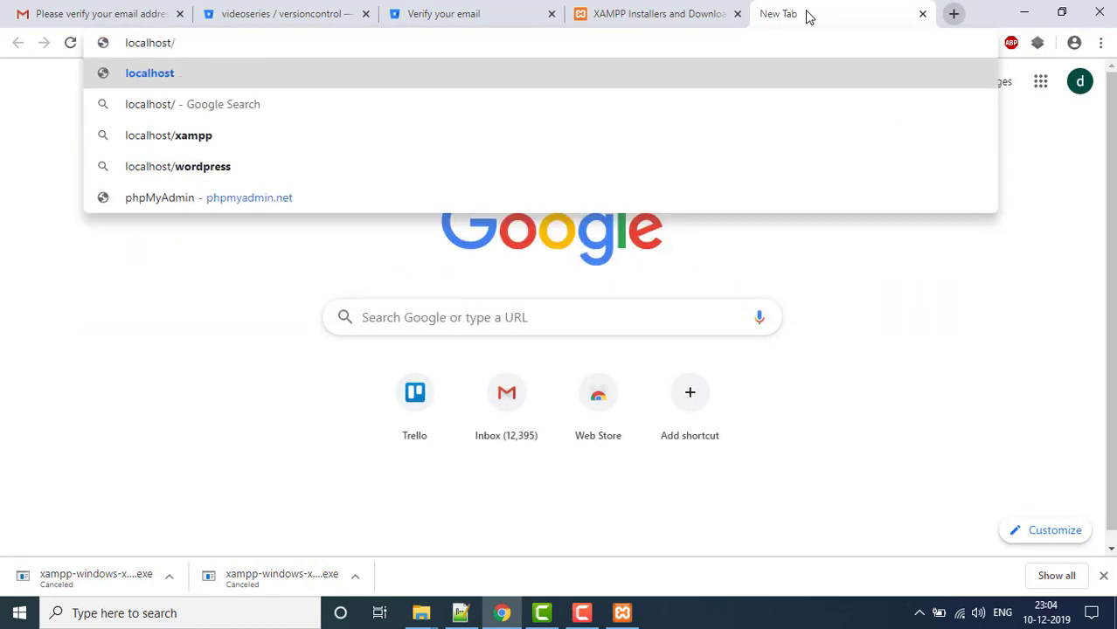
{"action": "type", "text": "ver"}
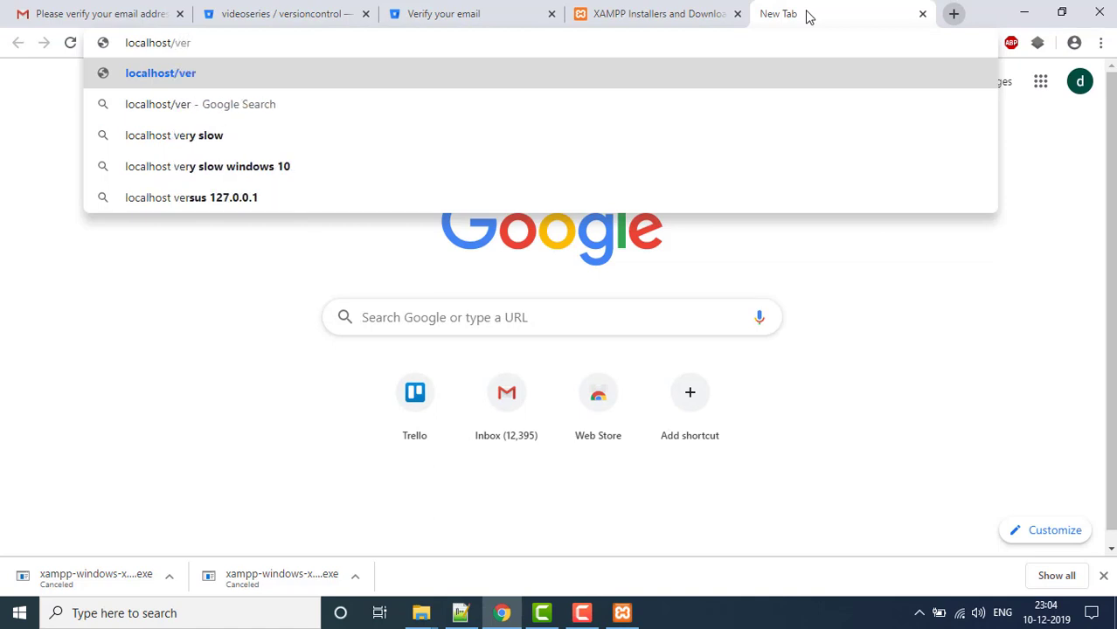
{"action": "type", "text": "sionco"}
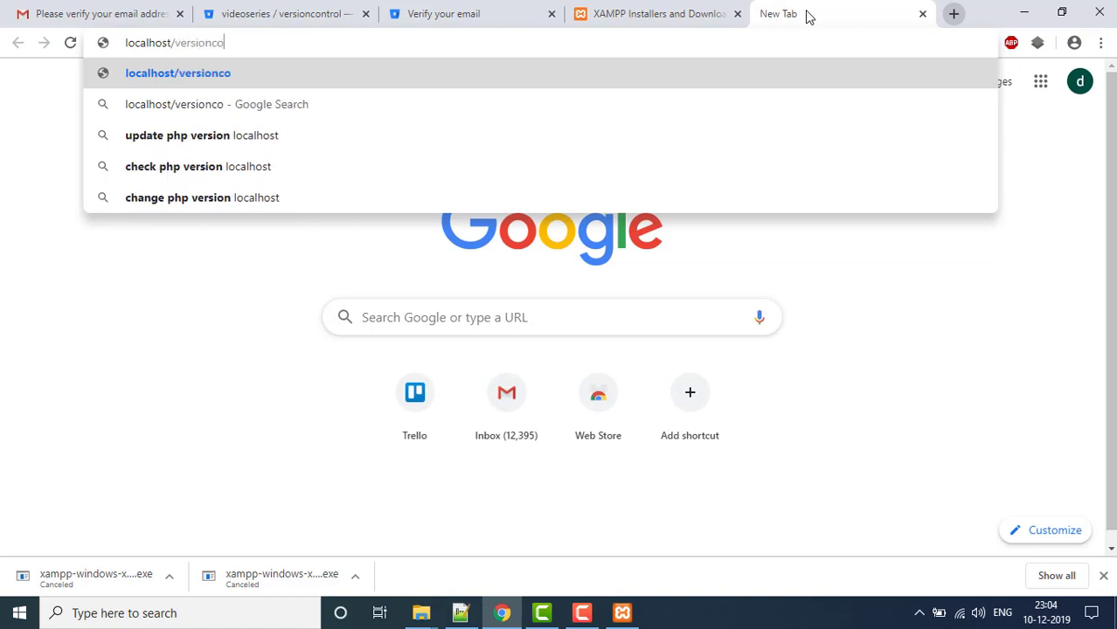
{"action": "type", "text": "ntrol"}
{"action": "key", "text": "Return"}
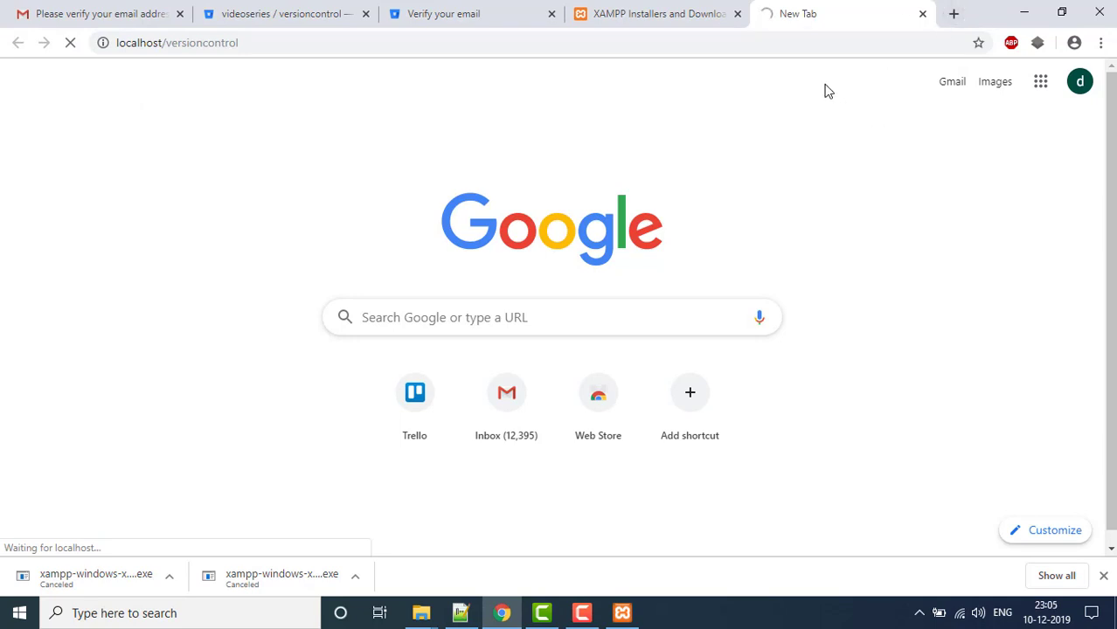
{"action": "left_click", "coordinate": [1103, 575]}
- Open phpMyAdmin from the localhost dashboard in another tab and begin a new database
{"action": "left_click", "coordinate": [953, 12]}
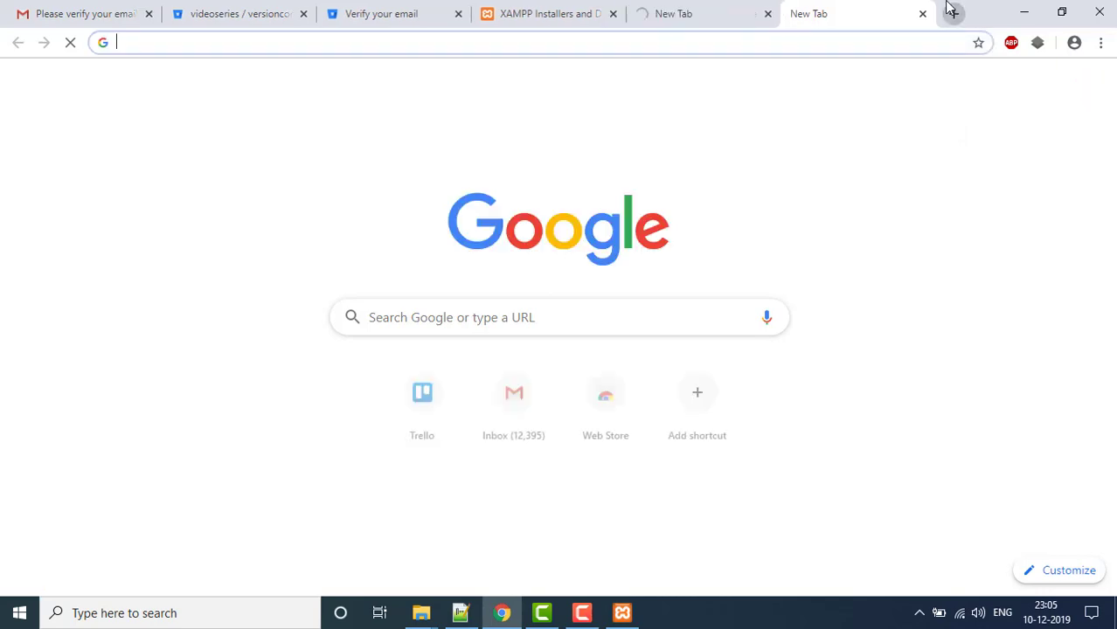
{"action": "type", "text": "localhost"}
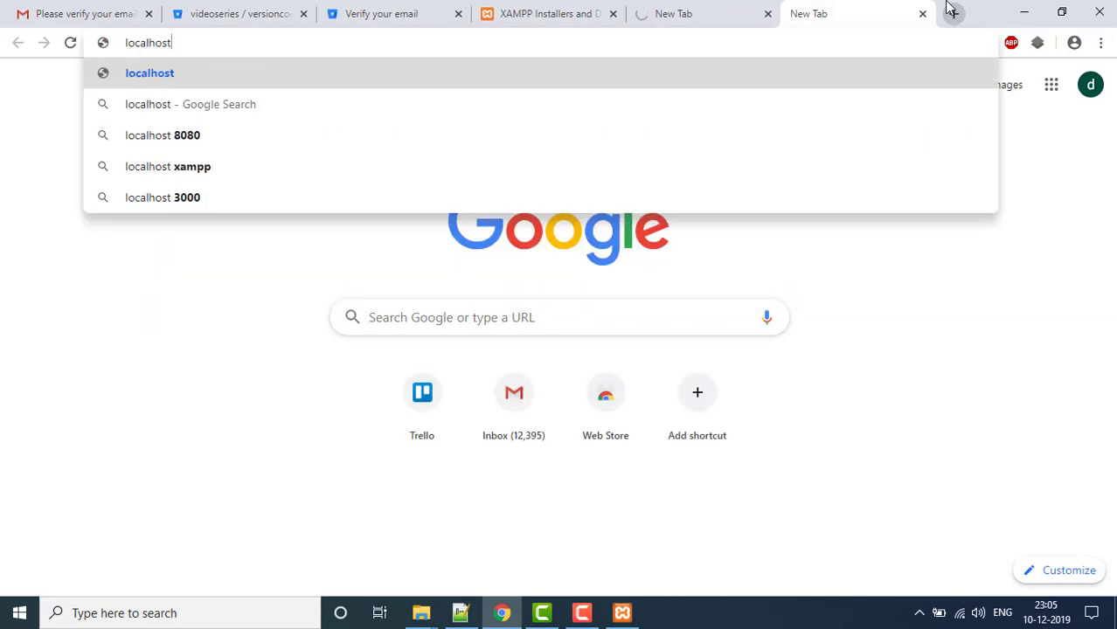
{"action": "key", "text": "Return"}
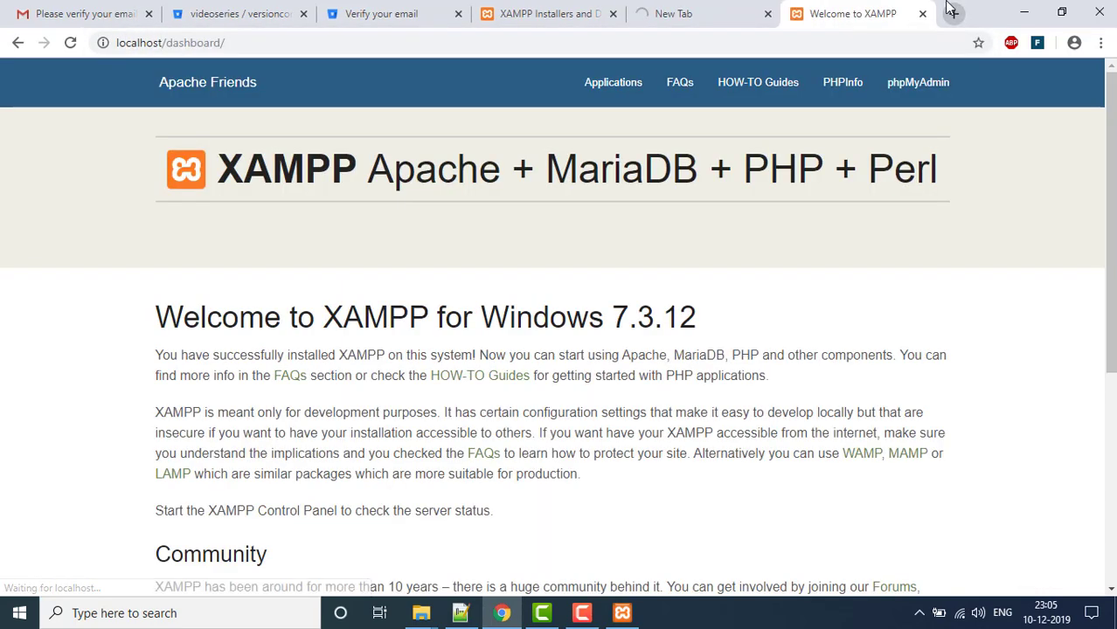
{"action": "left_click", "coordinate": [922, 80]}
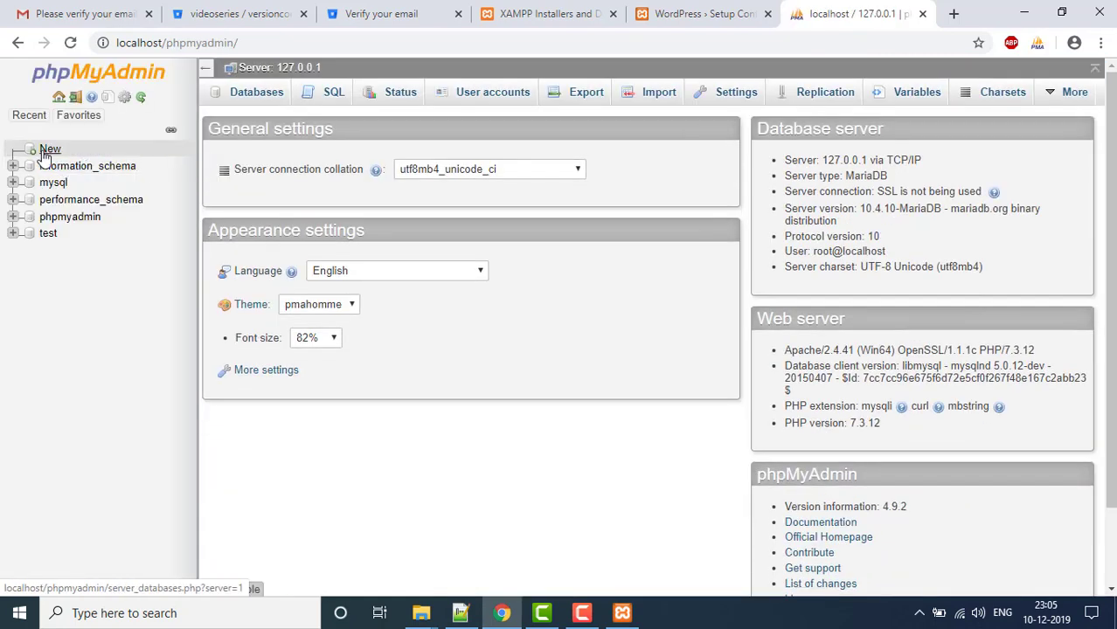
{"action": "left_click", "coordinate": [46, 152]}
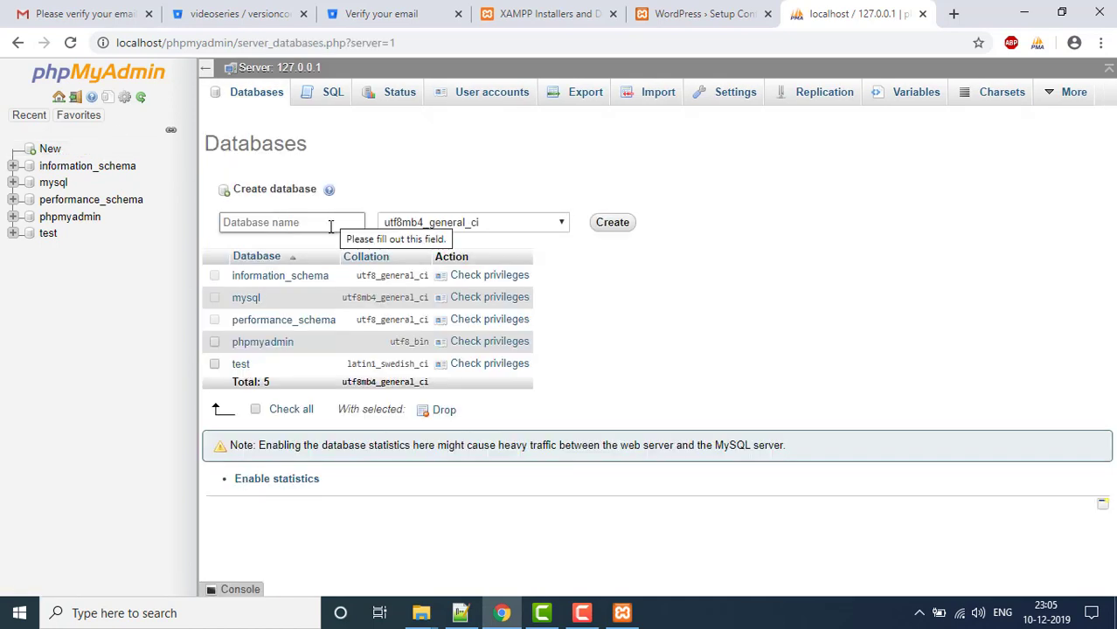
- Create the empty versioncontrol database, then return to the WordPress setup tab
{"action": "left_click", "coordinate": [331, 225]}
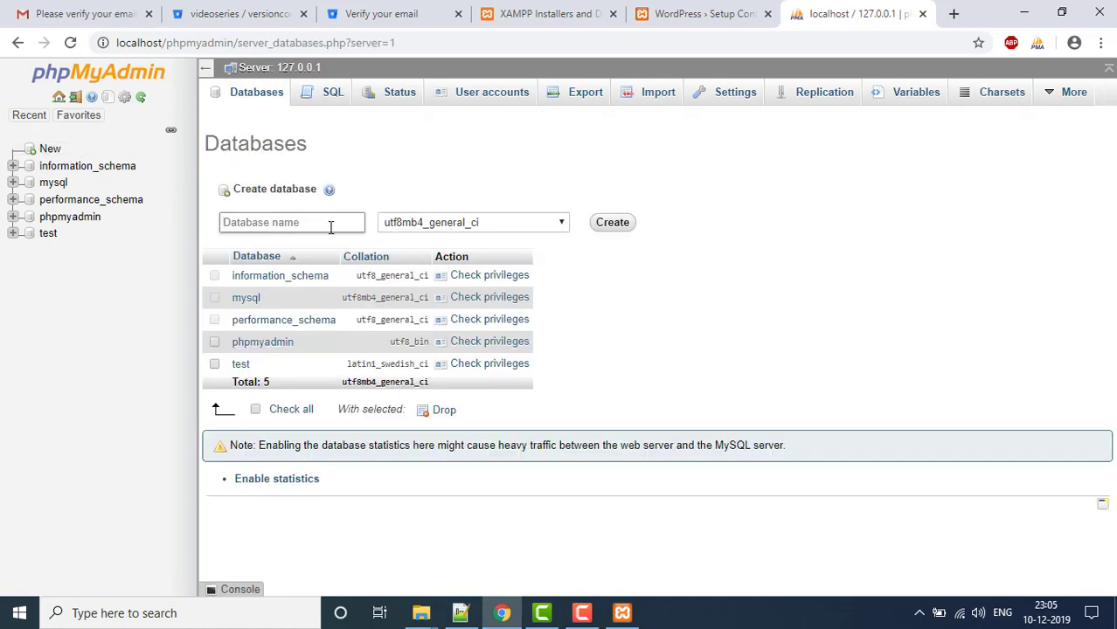
{"action": "type", "text": "versioncontrol"}
{"action": "left_click", "coordinate": [630, 224]}
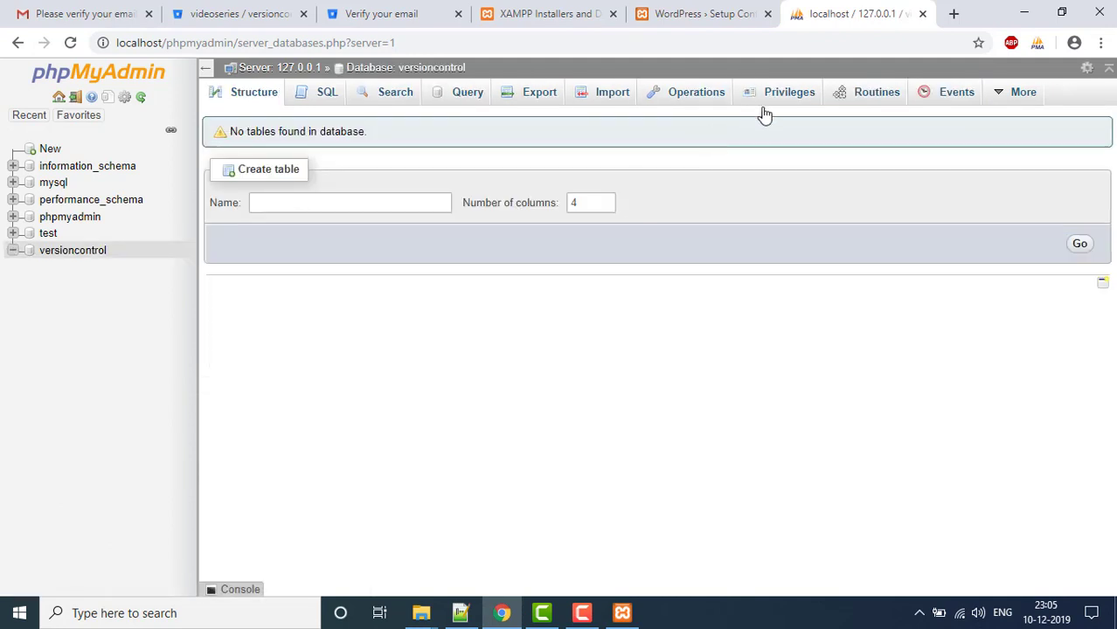
{"action": "left_click_drag", "start_coordinate": [112, 252], "coordinate": [43, 251]}
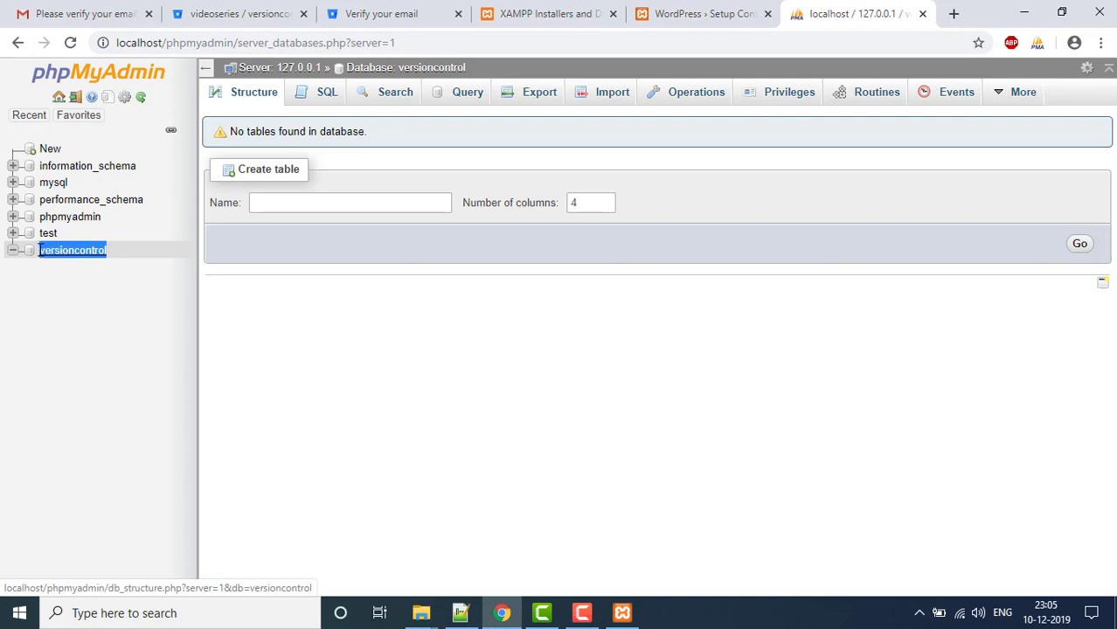
{"action": "left_click", "coordinate": [506, 318]}
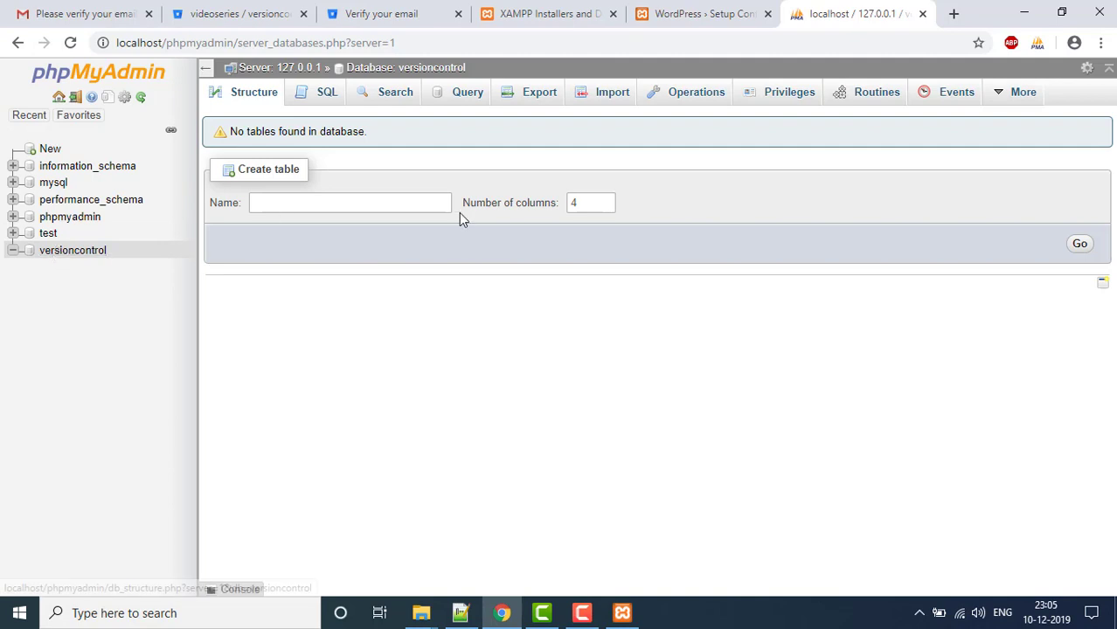
{"action": "left_click", "coordinate": [699, 14]}
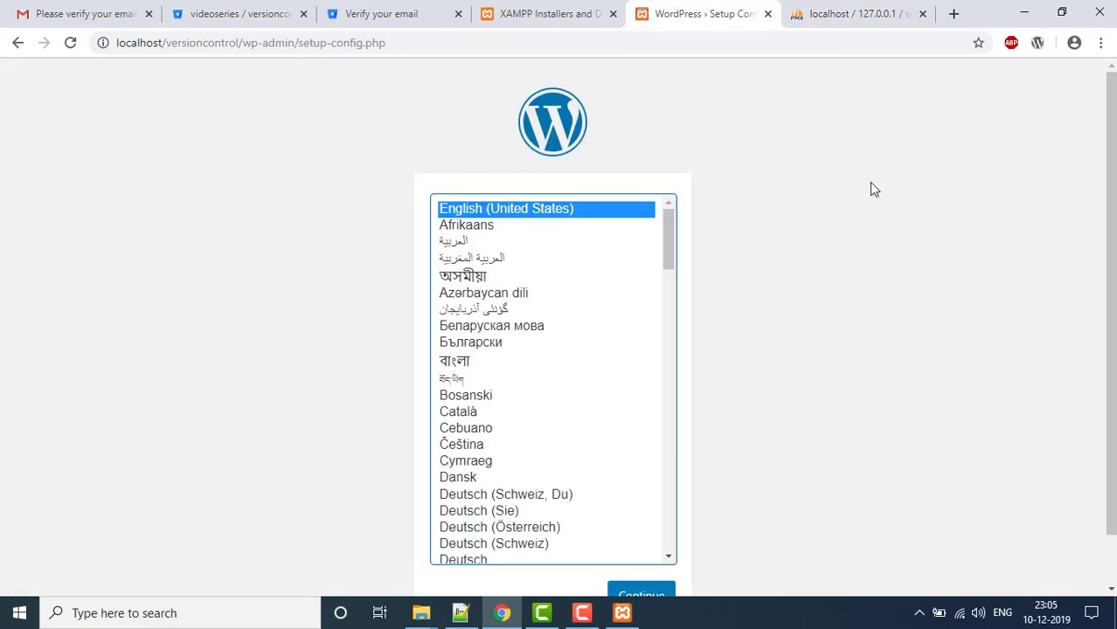
- Choose English (United States) and proceed to the database connection form
{"action": "scroll", "coordinate": [1110, 312], "scroll_direction": "down", "scroll_amount": 1}
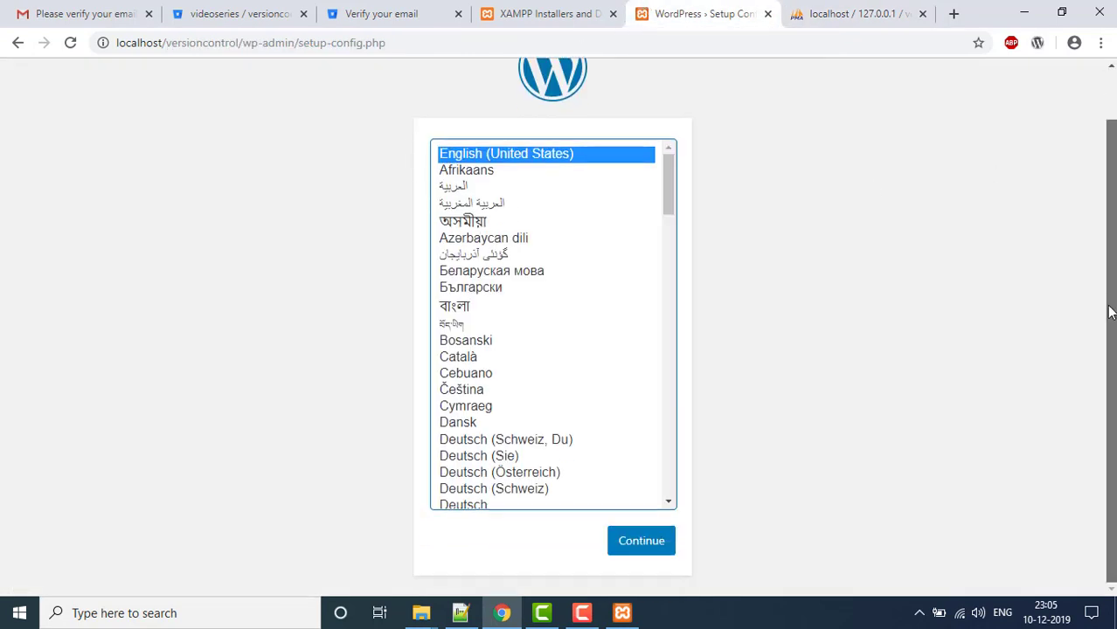
{"action": "left_click", "coordinate": [647, 548]}
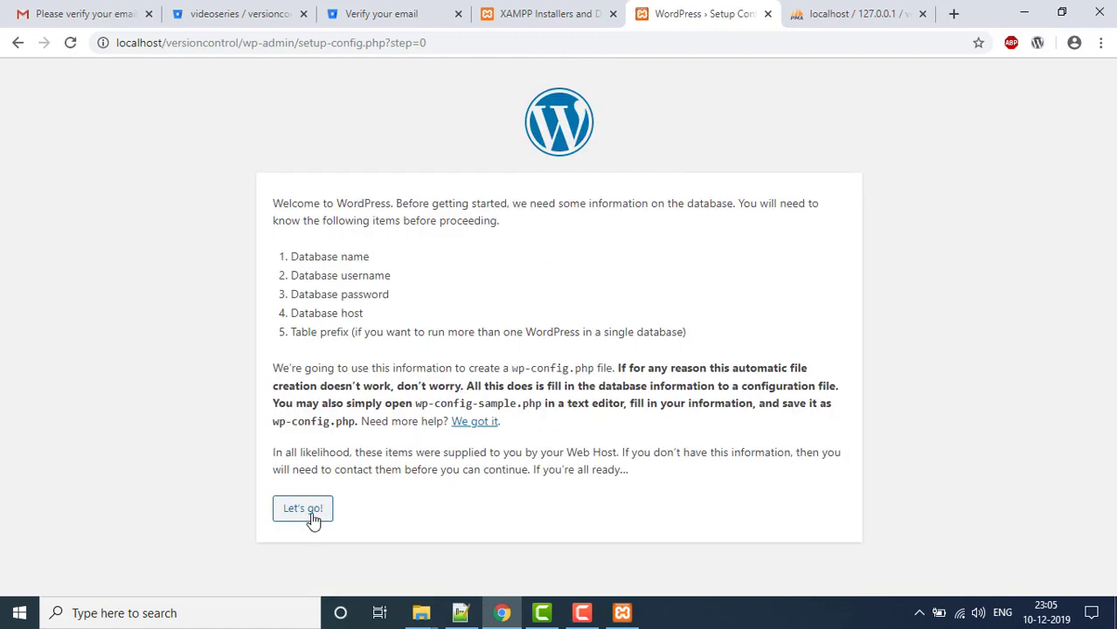
{"action": "left_click", "coordinate": [306, 514]}
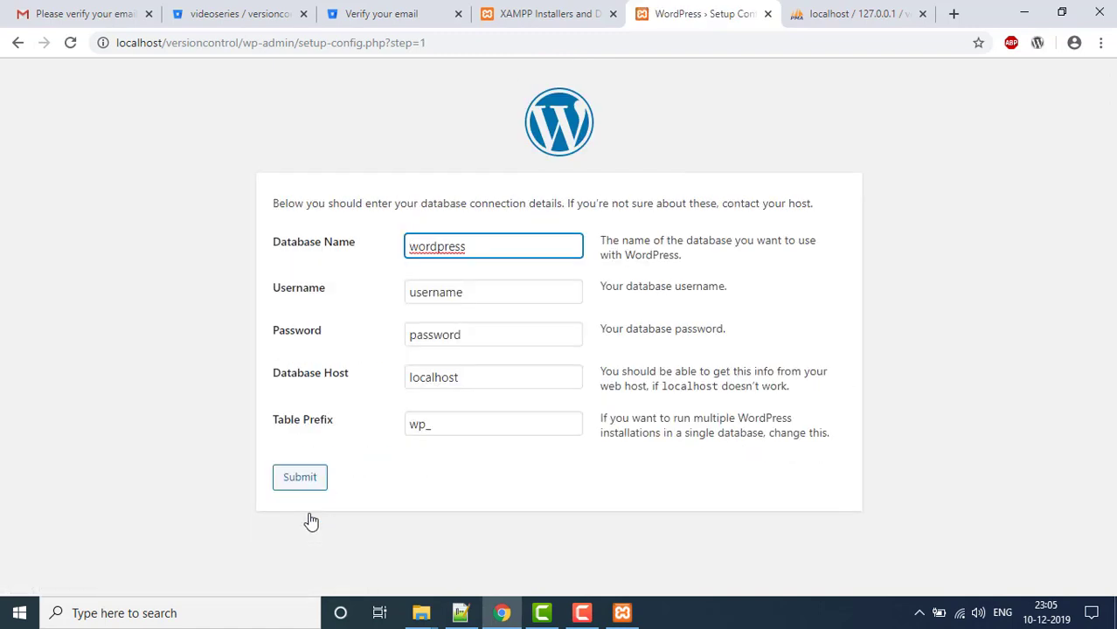
- Enter database name versioncontrol, username root and an empty password, then submit
{"action": "double_click", "coordinate": [408, 253]}
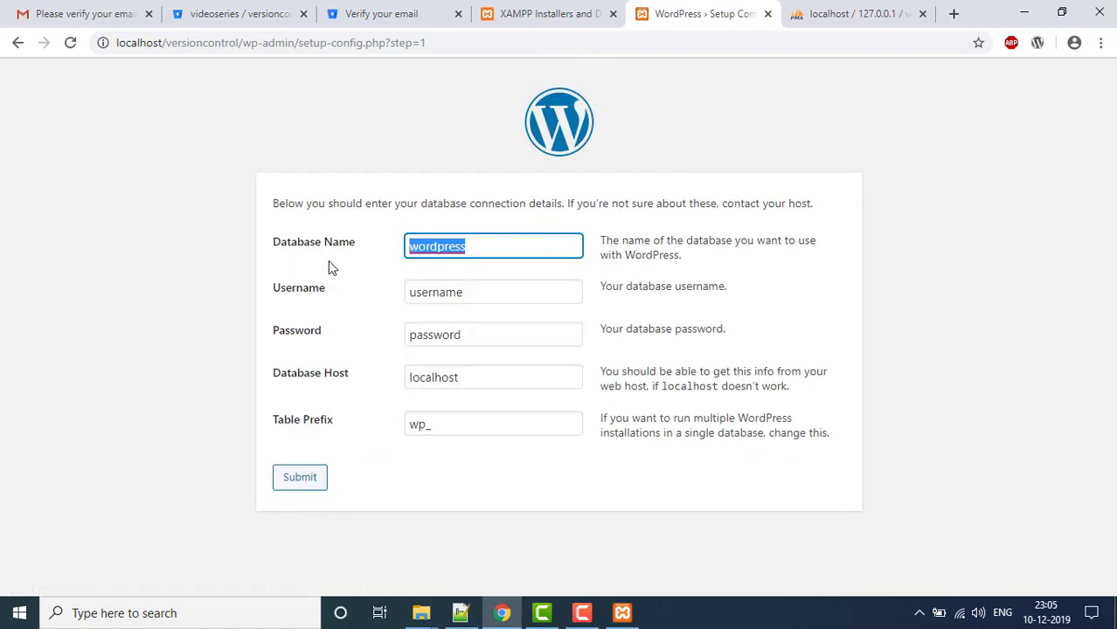
{"action": "type", "text": "versioncontrol"}
{"action": "key", "text": "Tab"}
{"action": "type", "text": "root"}
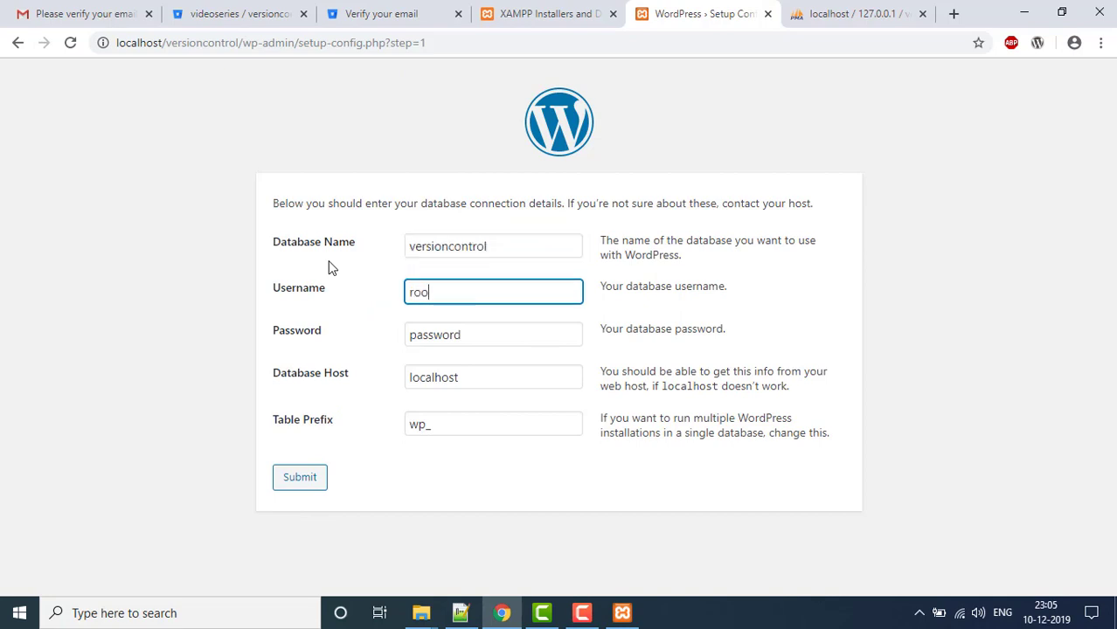
{"action": "key", "text": "Tab"}
{"action": "key", "text": "BackSpace"}
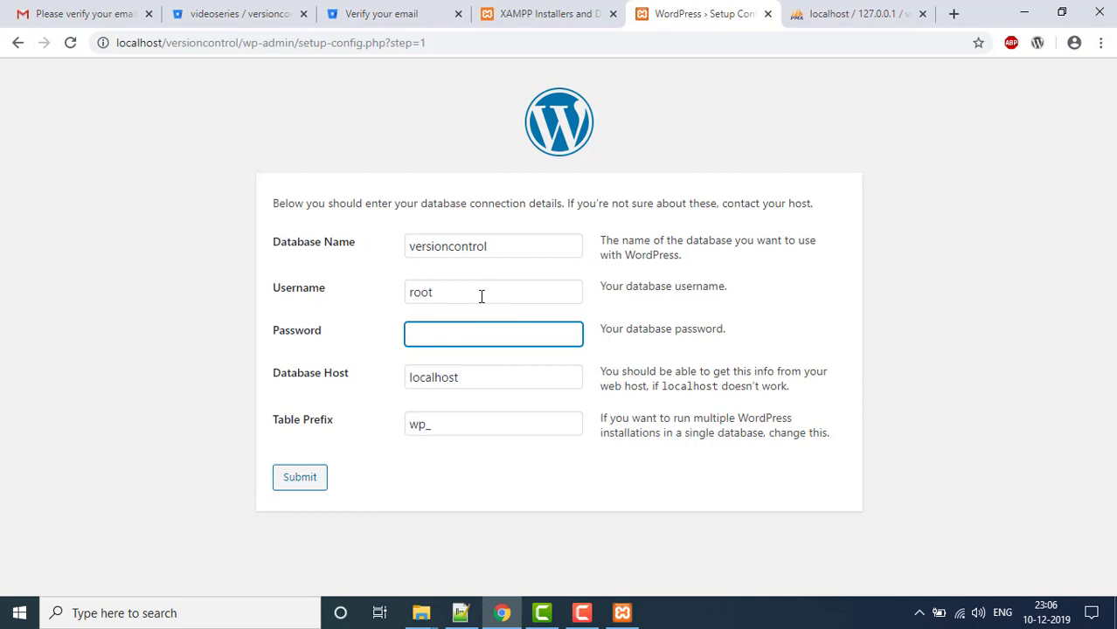
{"action": "left_click_drag", "start_coordinate": [481, 296], "coordinate": [354, 305]}
{"action": "left_click", "coordinate": [532, 245]}
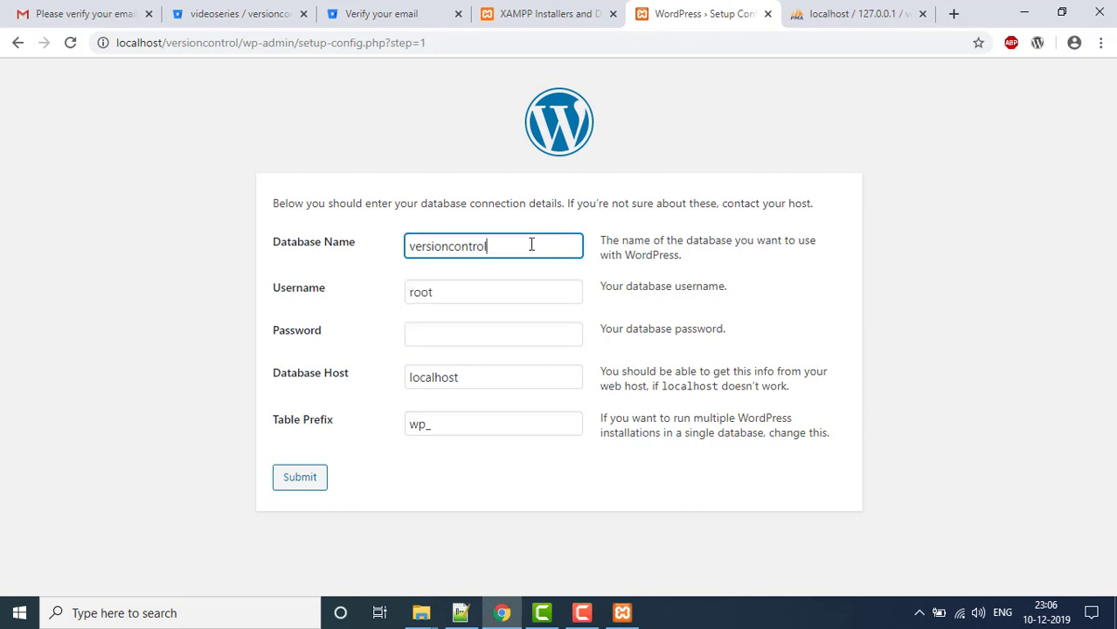
{"action": "left_click_drag", "start_coordinate": [531, 244], "coordinate": [262, 269]}
{"action": "left_click", "coordinate": [223, 389]}
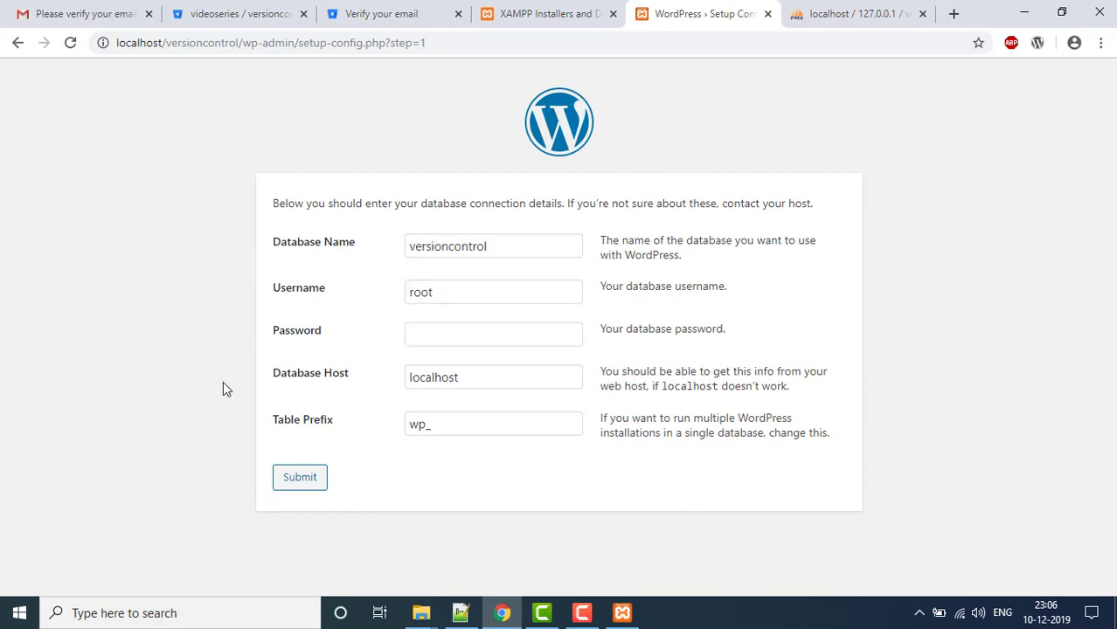
{"action": "left_click", "coordinate": [306, 479]}
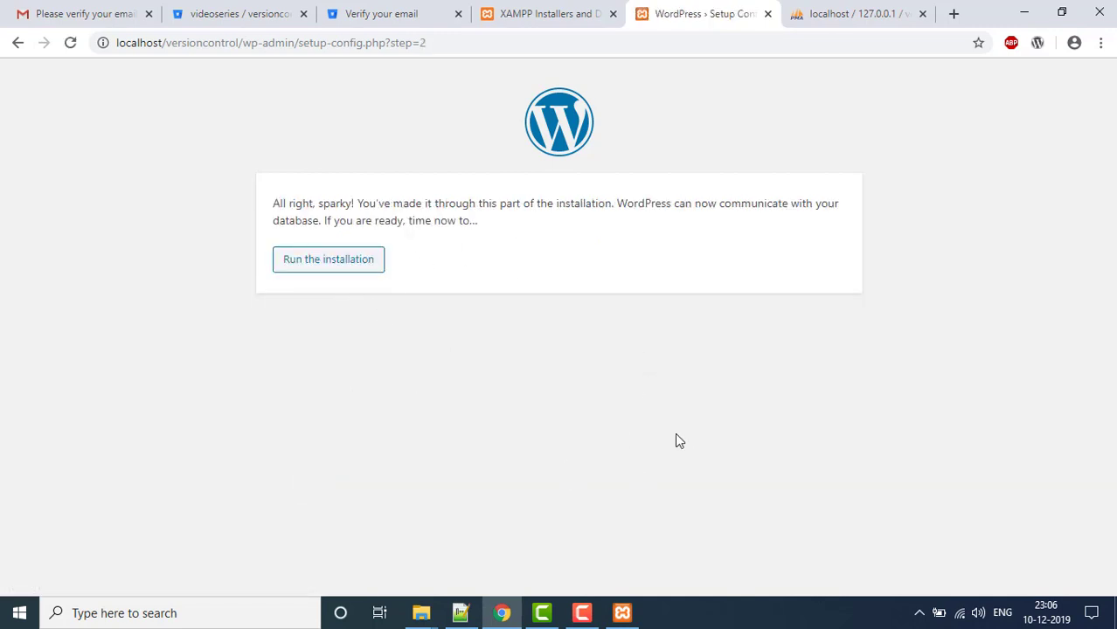
- Run the installation and enter the site title, username admin and the admin password
{"action": "left_click", "coordinate": [328, 263]}
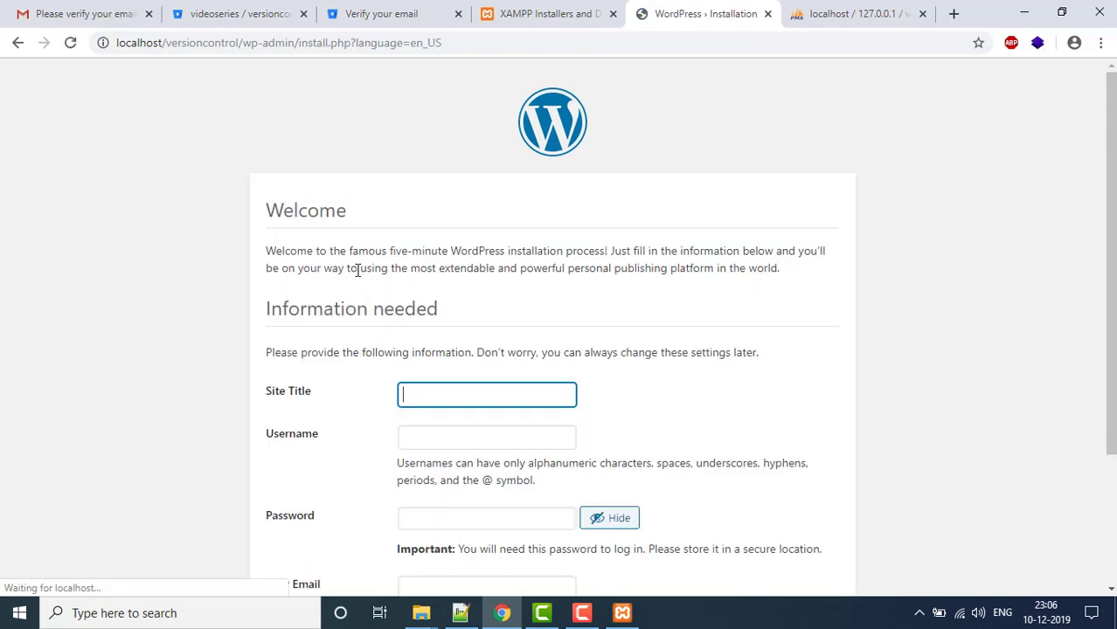
{"action": "left_click", "coordinate": [249, 357]}
{"action": "scroll", "coordinate": [249, 357], "scroll_direction": "down", "scroll_amount": 1}
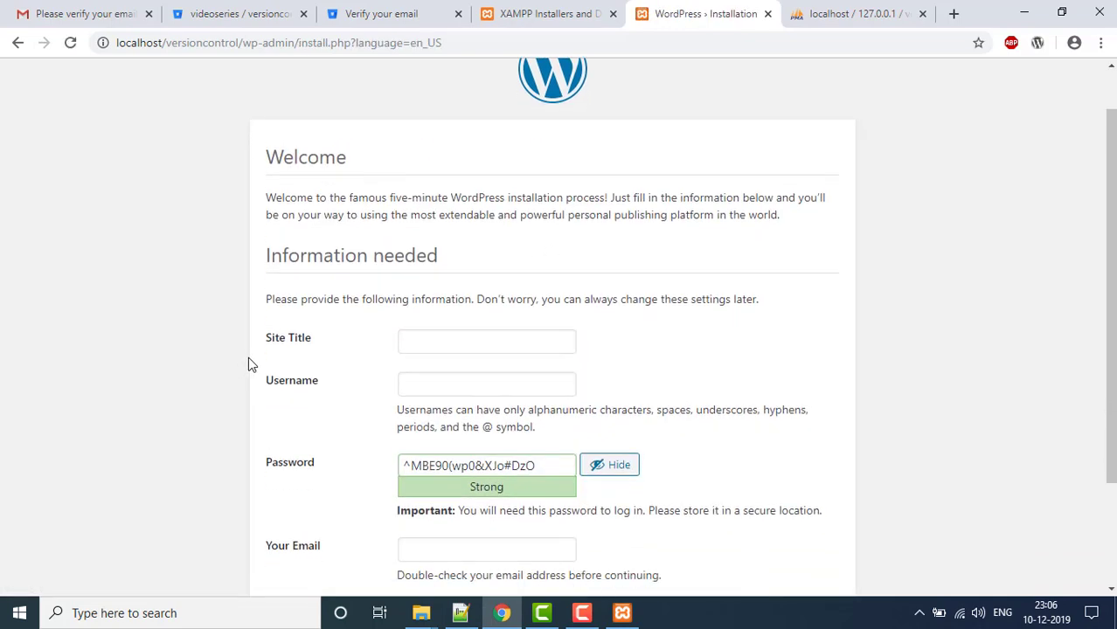
{"action": "left_click", "coordinate": [486, 323]}
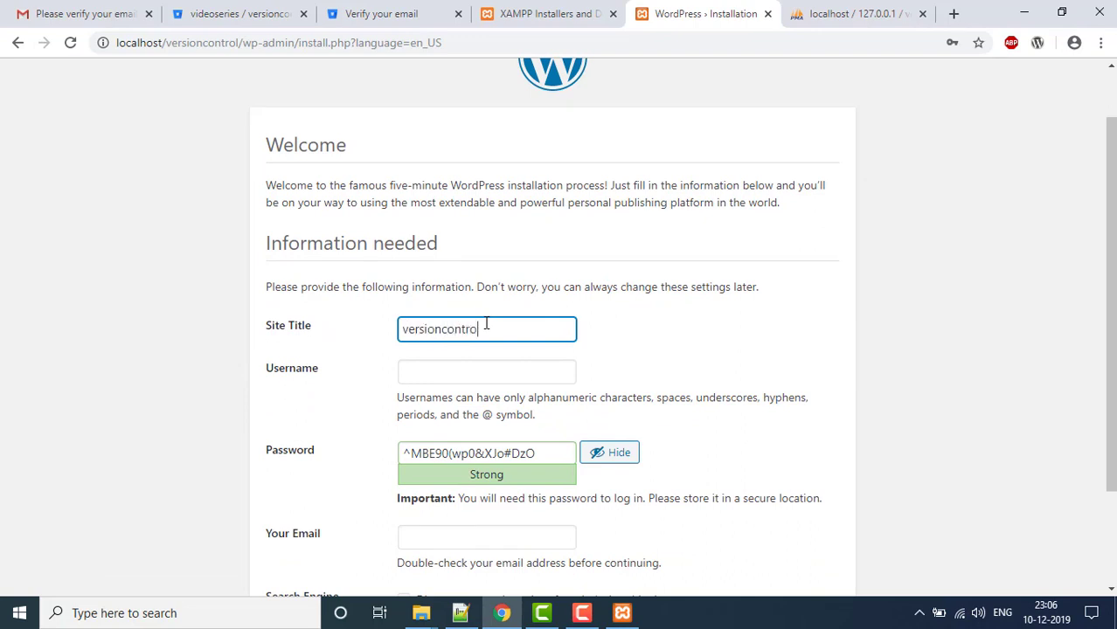
{"action": "key", "text": "Tab"}
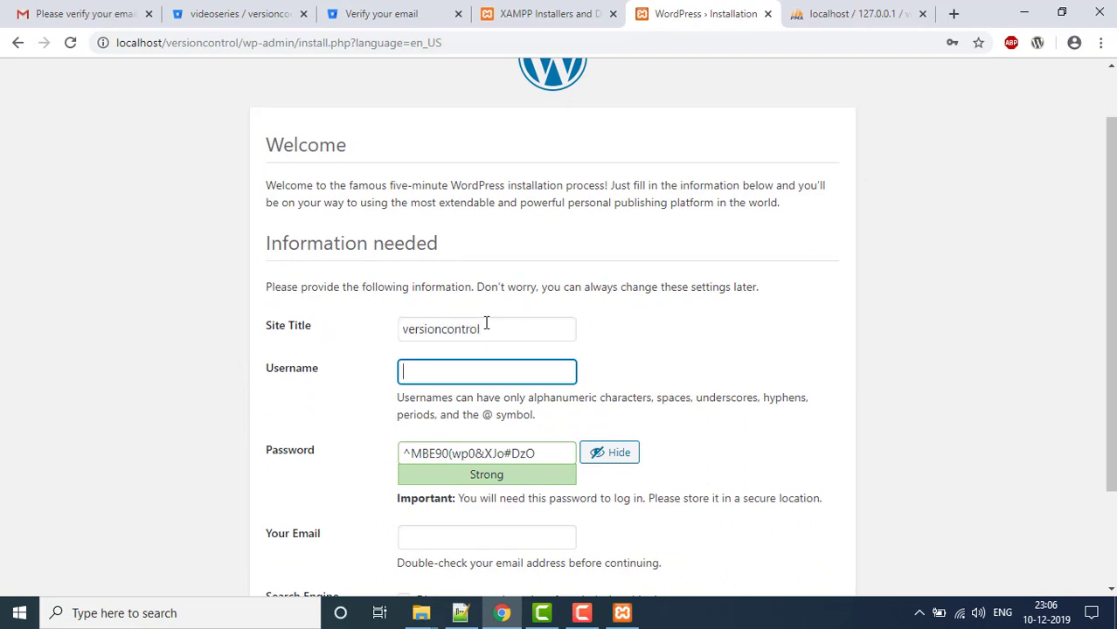
{"action": "type", "text": "admin"}
{"action": "key", "text": "Tab"}
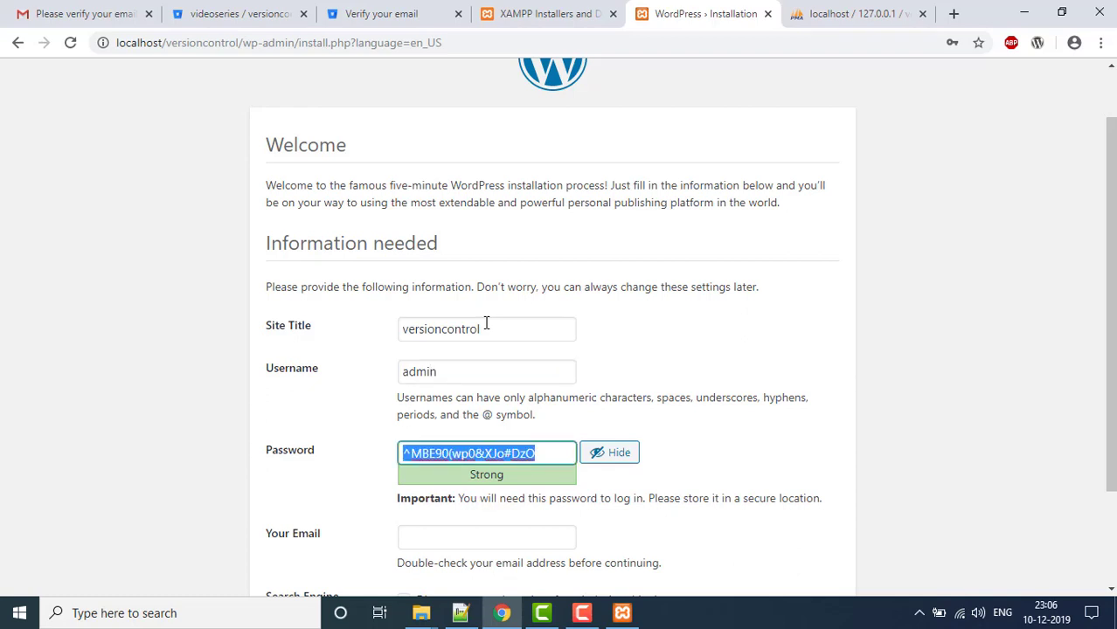
{"action": "type", "text": "admin@"}
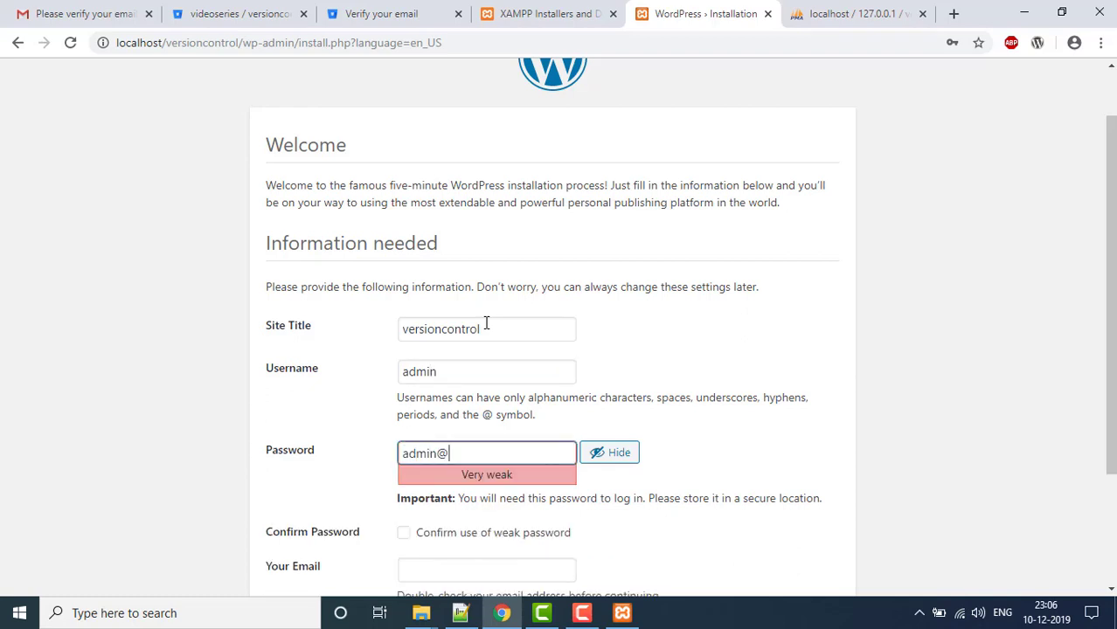
{"action": "type", "text": "2019"}
- Confirm the weak password, add the admin e-mail, discourage search engines, and install WordPress
{"action": "scroll", "coordinate": [518, 408], "scroll_direction": "down", "scroll_amount": 2}
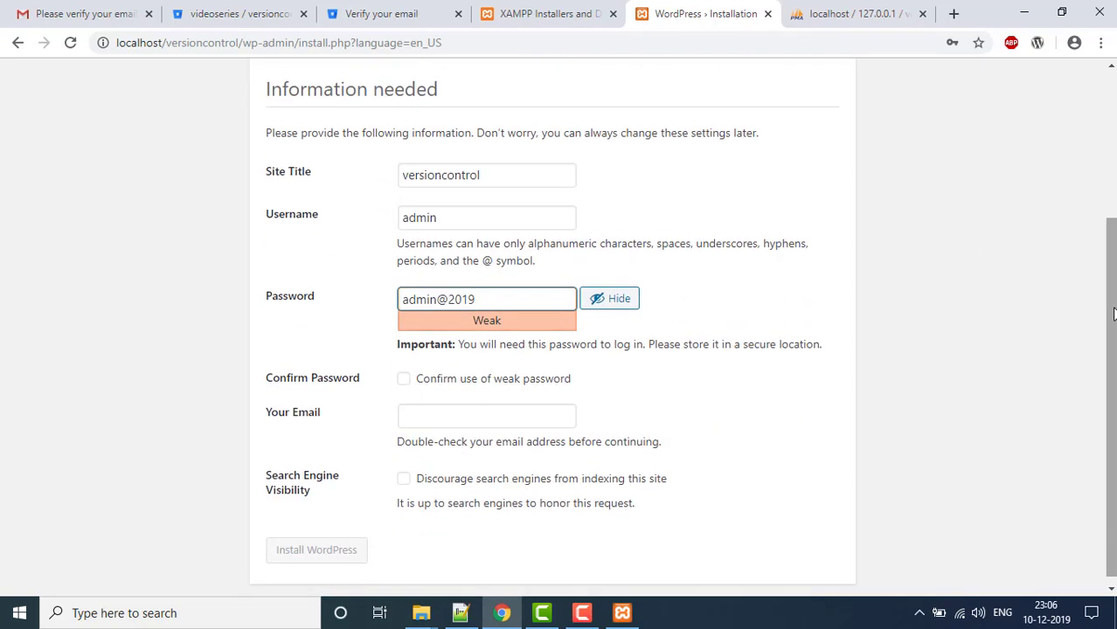
{"action": "left_click", "coordinate": [403, 378]}
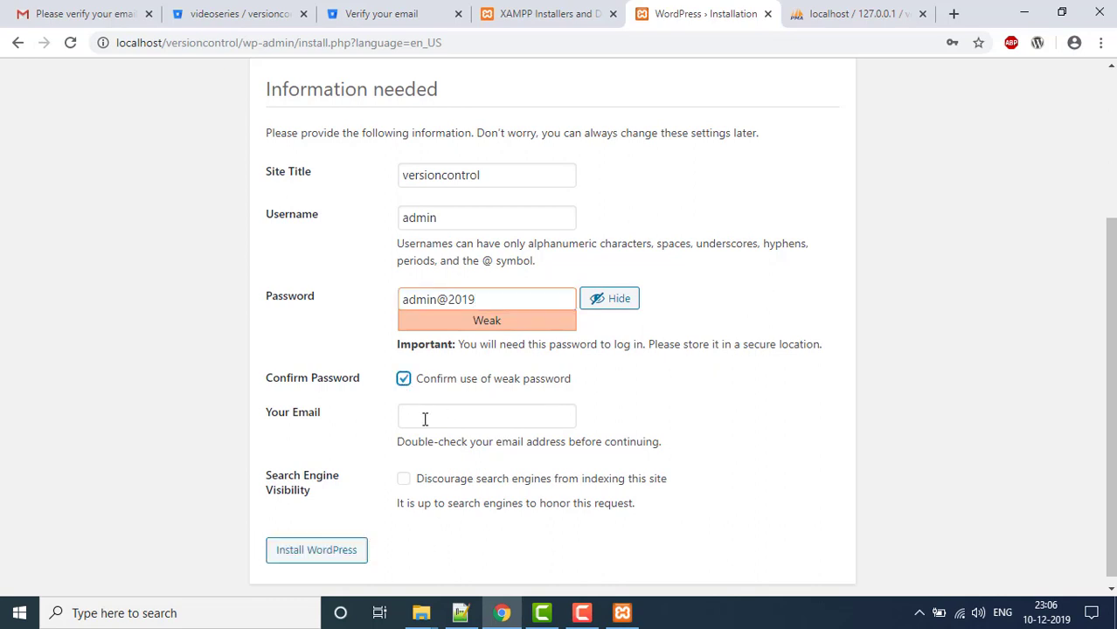
{"action": "left_click", "coordinate": [428, 420]}
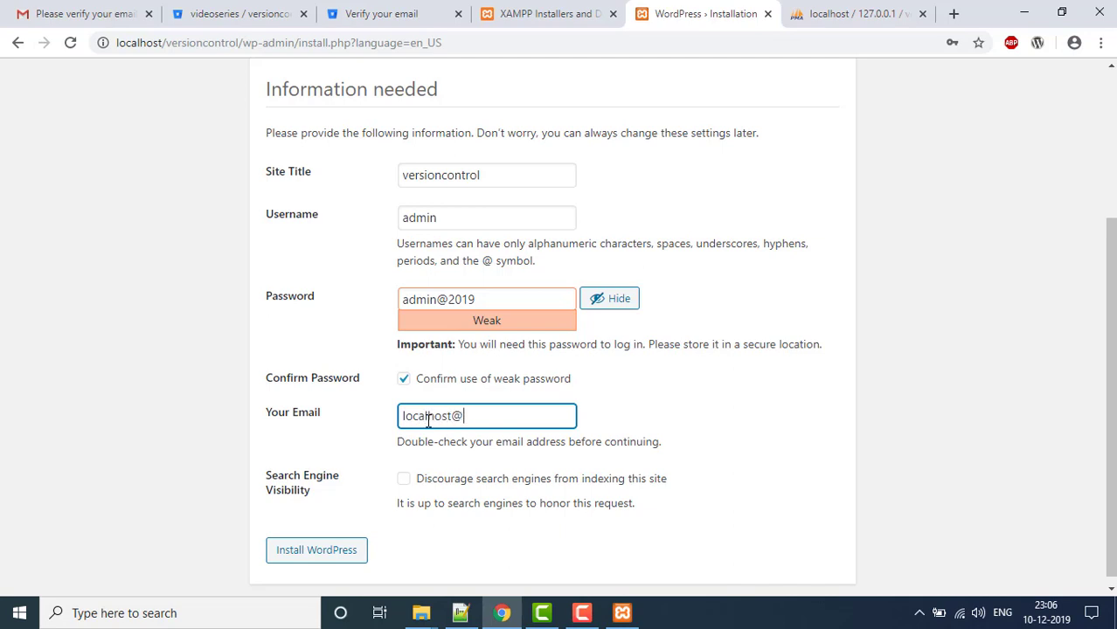
{"action": "left_click", "coordinate": [403, 479]}
{"action": "left_click", "coordinate": [337, 549]}
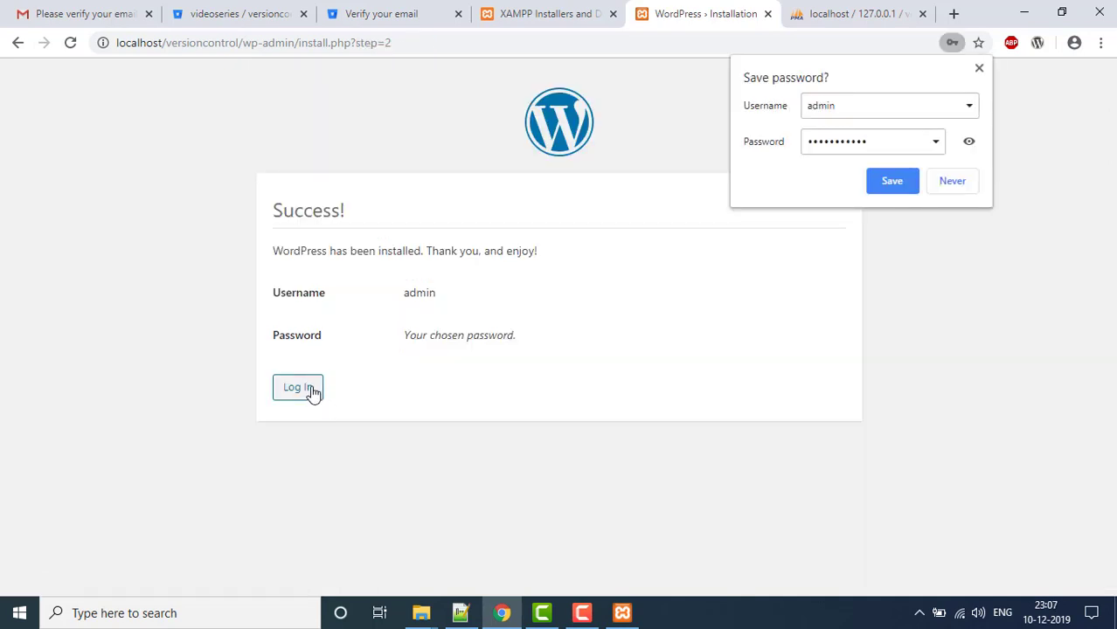
- Save the new login in the browser, log in as admin, then switch to phpMyAdmin
{"action": "left_click", "coordinate": [914, 183]}
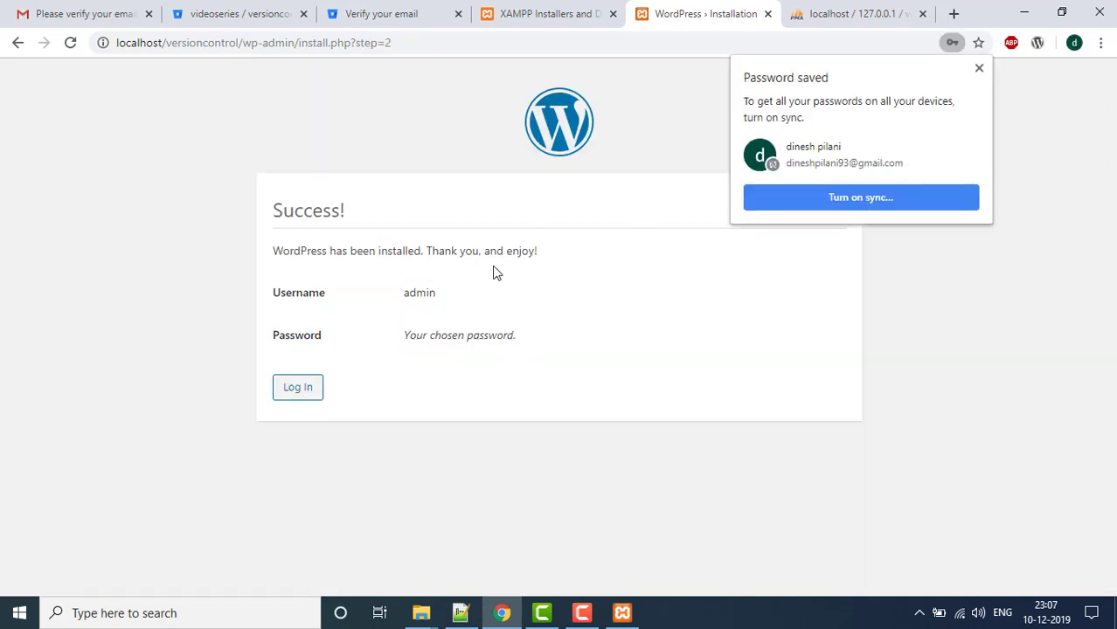
{"action": "left_click", "coordinate": [302, 391]}
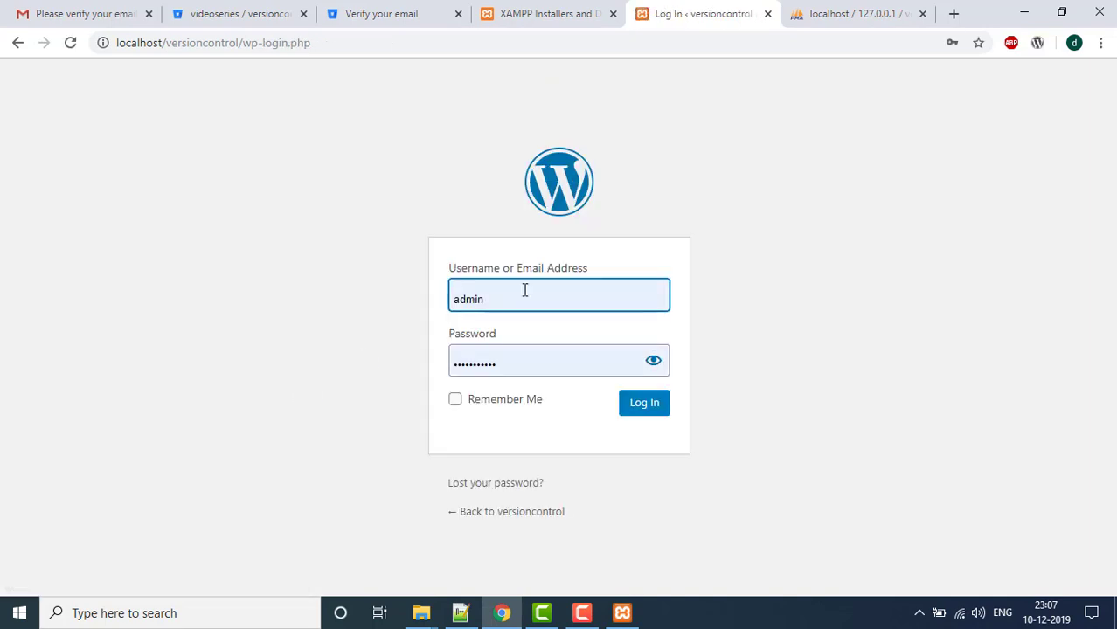
{"action": "left_click", "coordinate": [528, 358]}
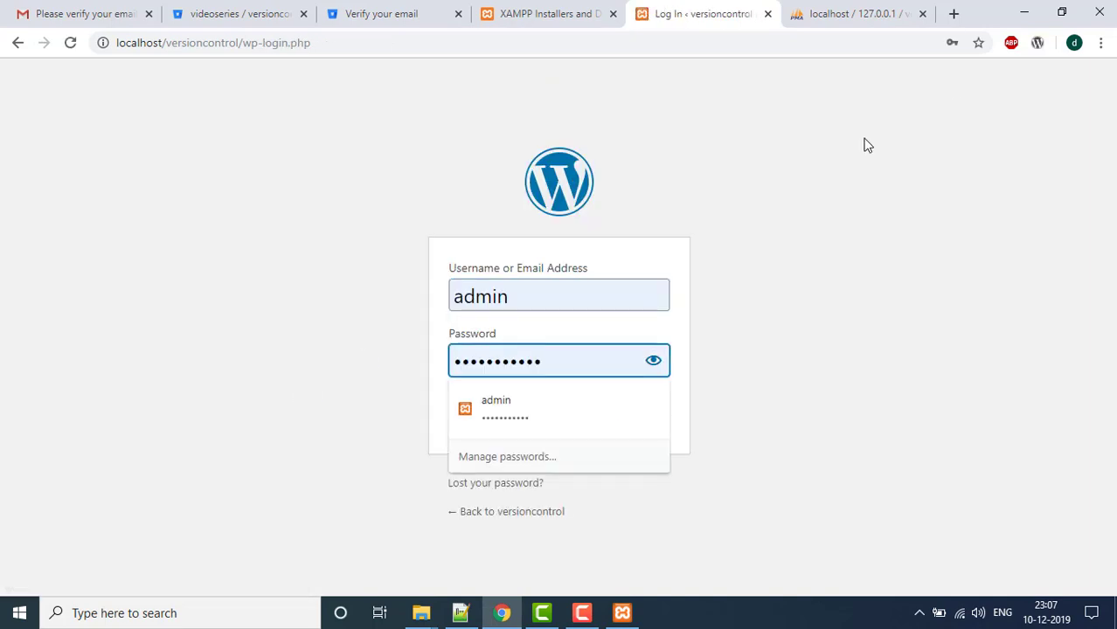
{"action": "left_click_drag", "start_coordinate": [791, 213], "coordinate": [766, 349]}
{"action": "left_click", "coordinate": [661, 375]}
{"action": "left_click", "coordinate": [644, 404]}
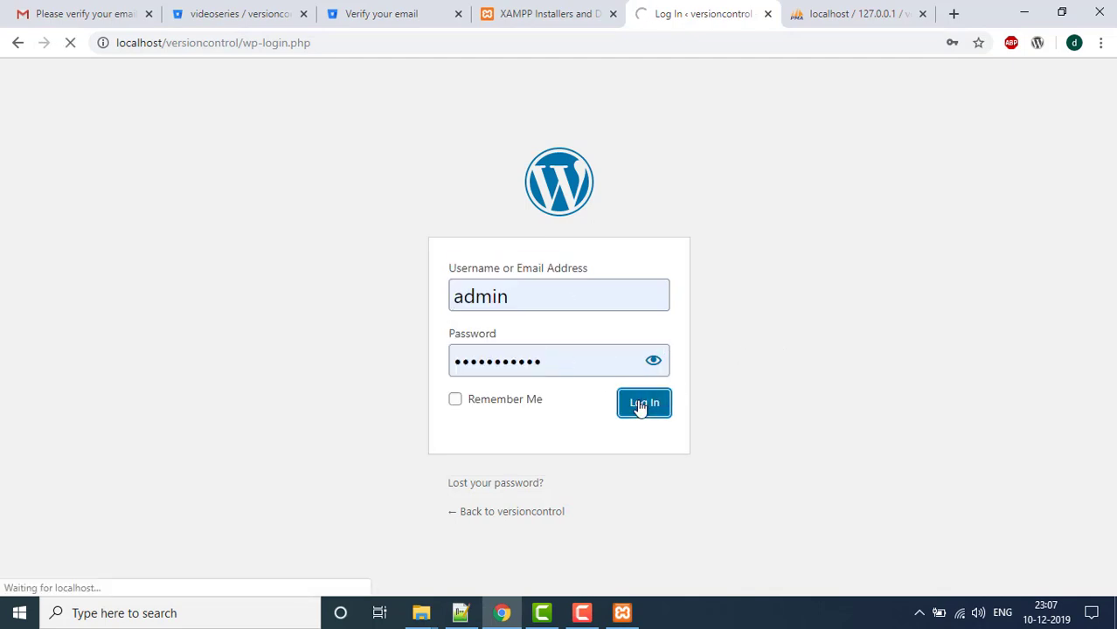
{"action": "left_click", "coordinate": [863, 17]}
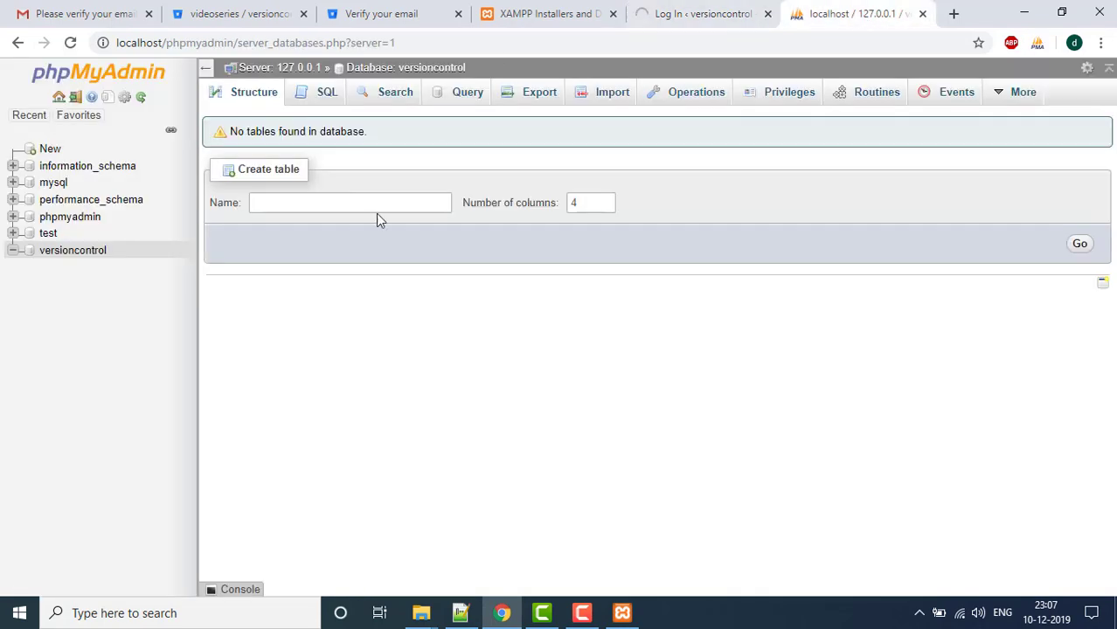
- Refresh versioncontrol in phpMyAdmin to list its 12 wp_ tables, then return to the Dashboard
{"action": "left_click", "coordinate": [92, 253]}
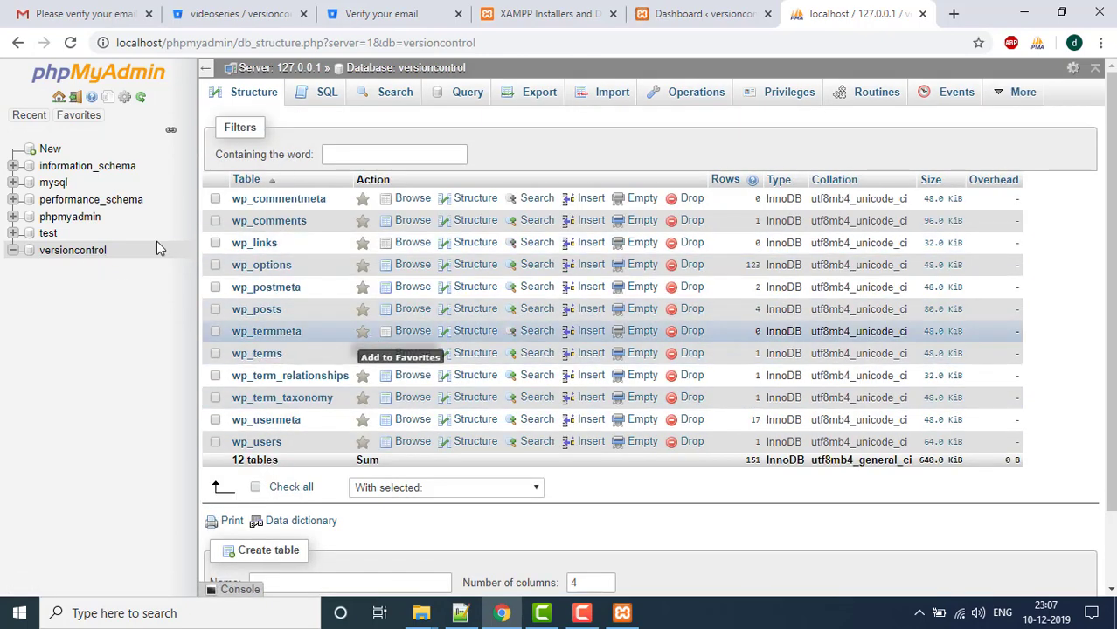
{"action": "left_click", "coordinate": [731, 10]}
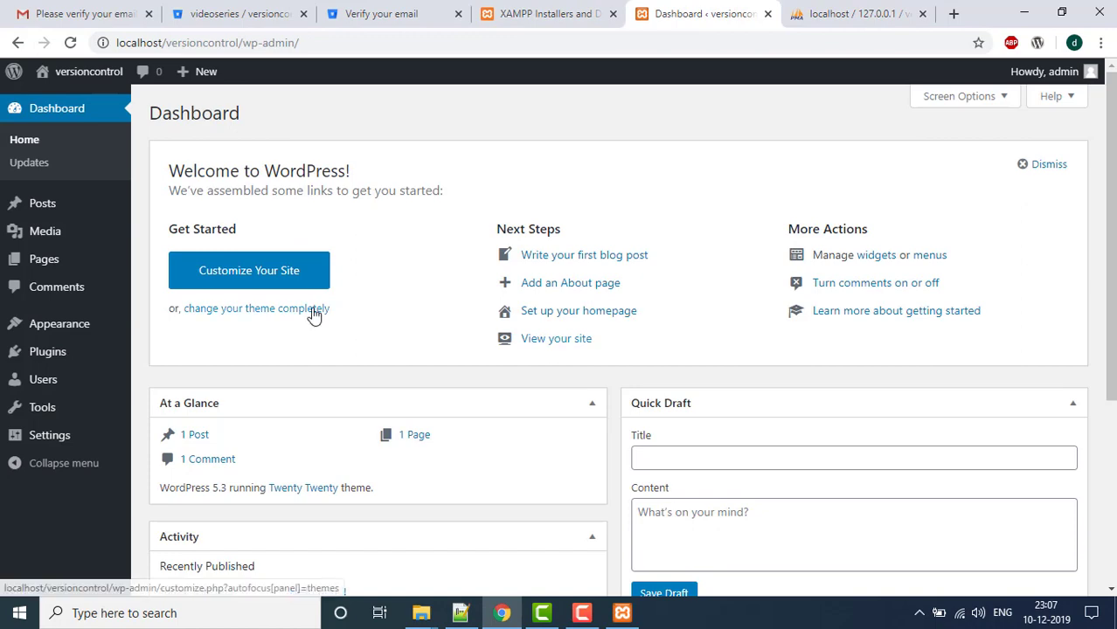
- Open the live versioncontrol site in a new tab, close phpMyAdmin, and return to the Dashboard
{"action": "scroll", "coordinate": [619, 350], "scroll_direction": "down", "scroll_amount": 3}
{"action": "scroll", "coordinate": [619, 349], "scroll_direction": "up", "scroll_amount": 3}
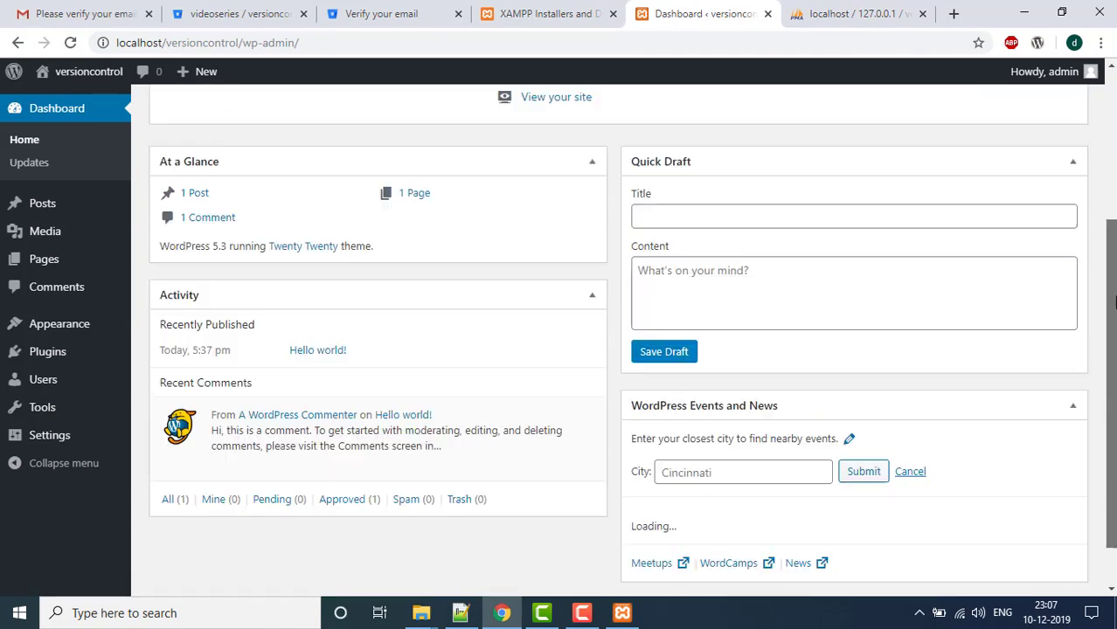
{"action": "mouse_move", "coordinate": [87, 72]}
{"action": "middle_click", "coordinate": [83, 103]}
{"action": "left_click", "coordinate": [723, 12]}
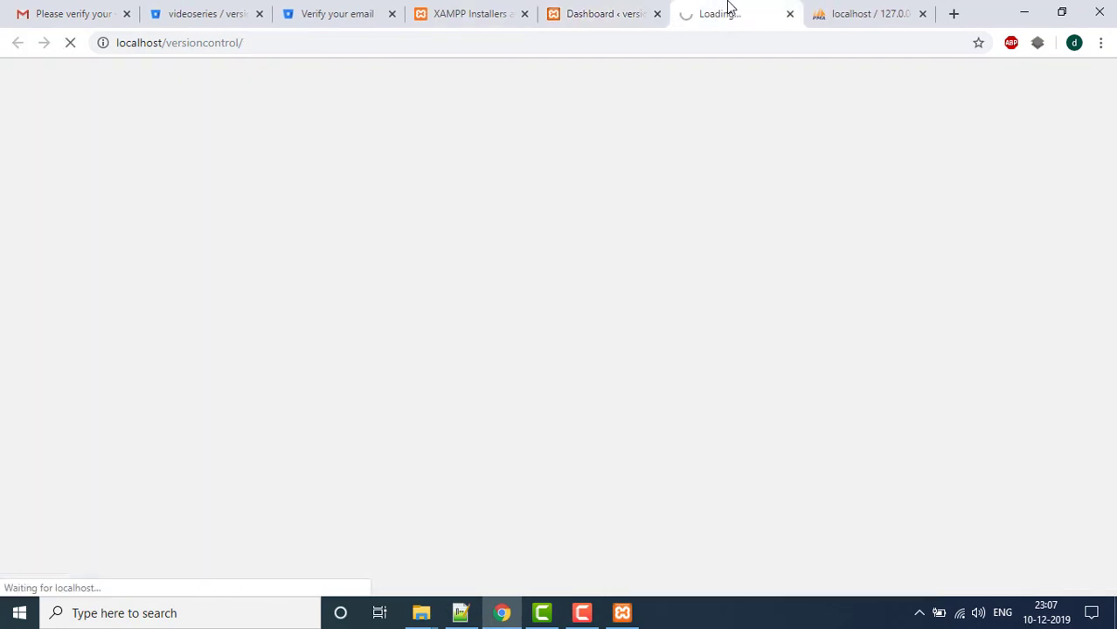
{"action": "left_click", "coordinate": [922, 13]}
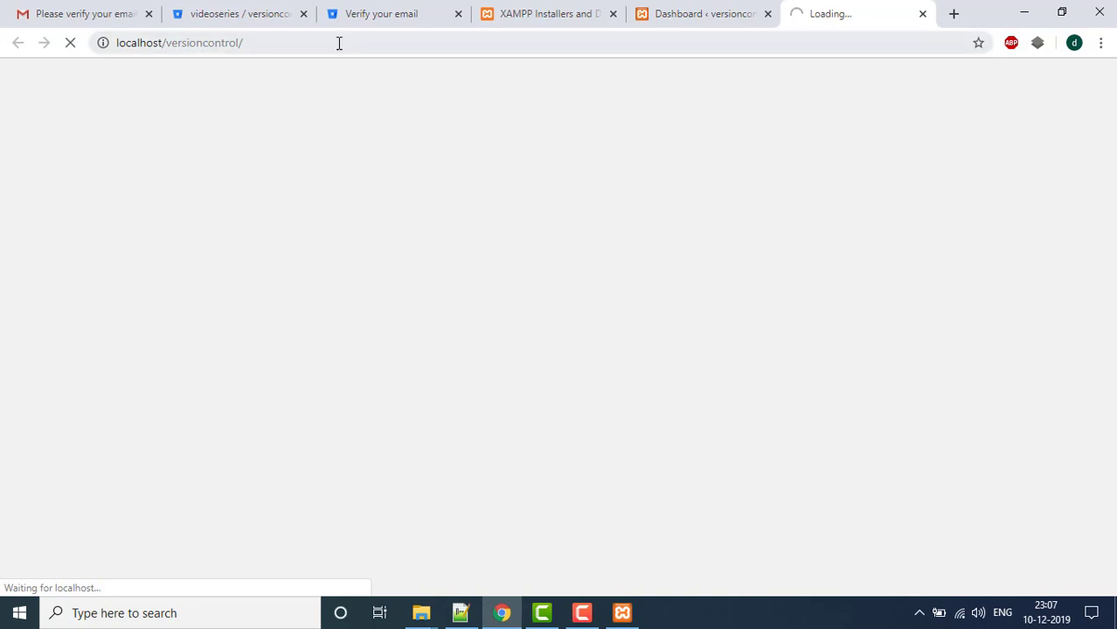
{"action": "left_click_drag", "start_coordinate": [247, 42], "coordinate": [96, 61]}
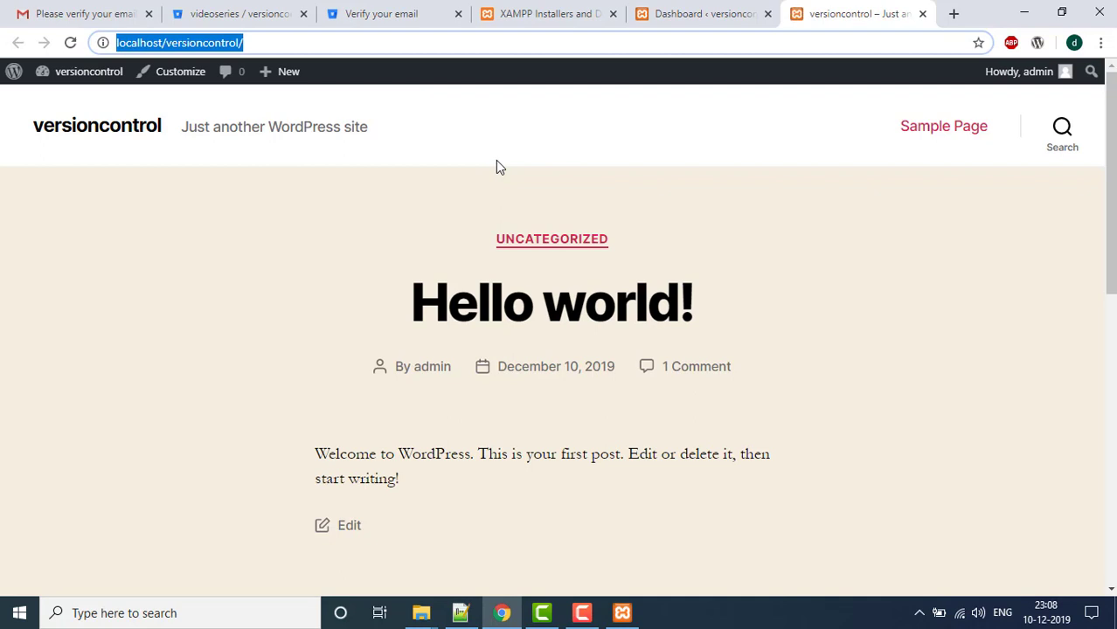
{"action": "left_click", "coordinate": [684, 19]}
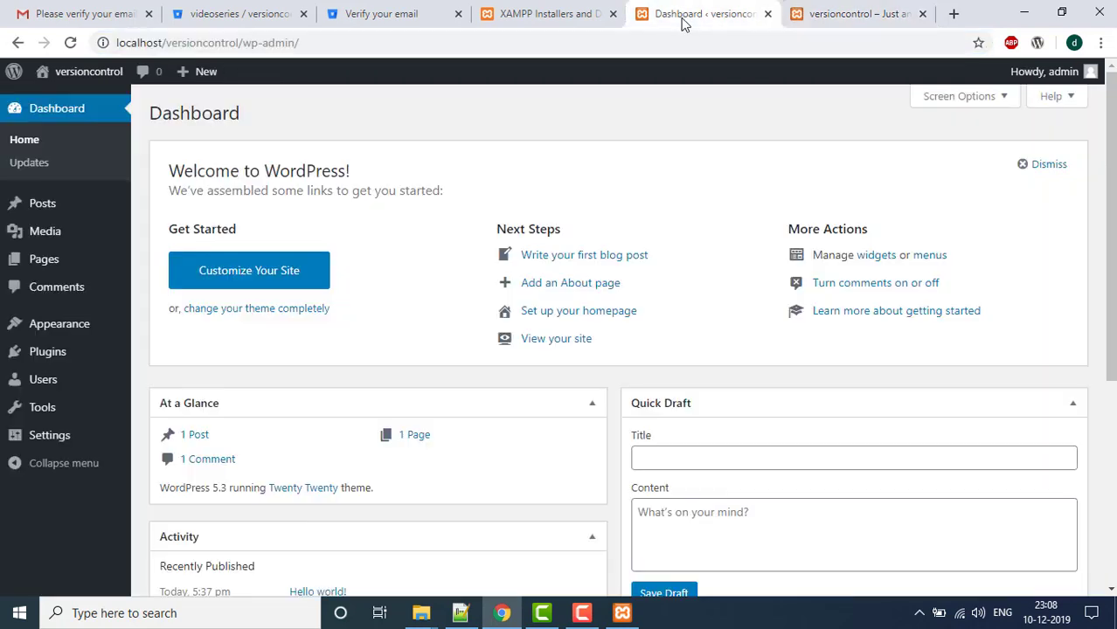
- Search for revisr under Plugins > Add New in a new tab, then install and activate Revisr
{"action": "mouse_move", "coordinate": [80, 357]}
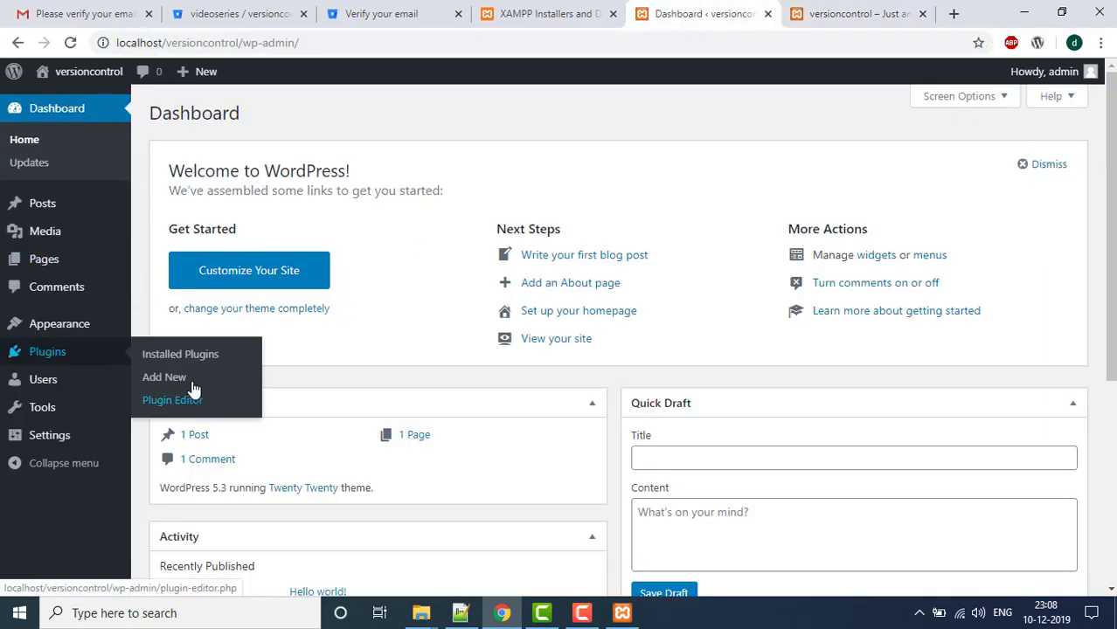
{"action": "middle_click", "coordinate": [166, 378]}
{"action": "left_click", "coordinate": [813, 15]}
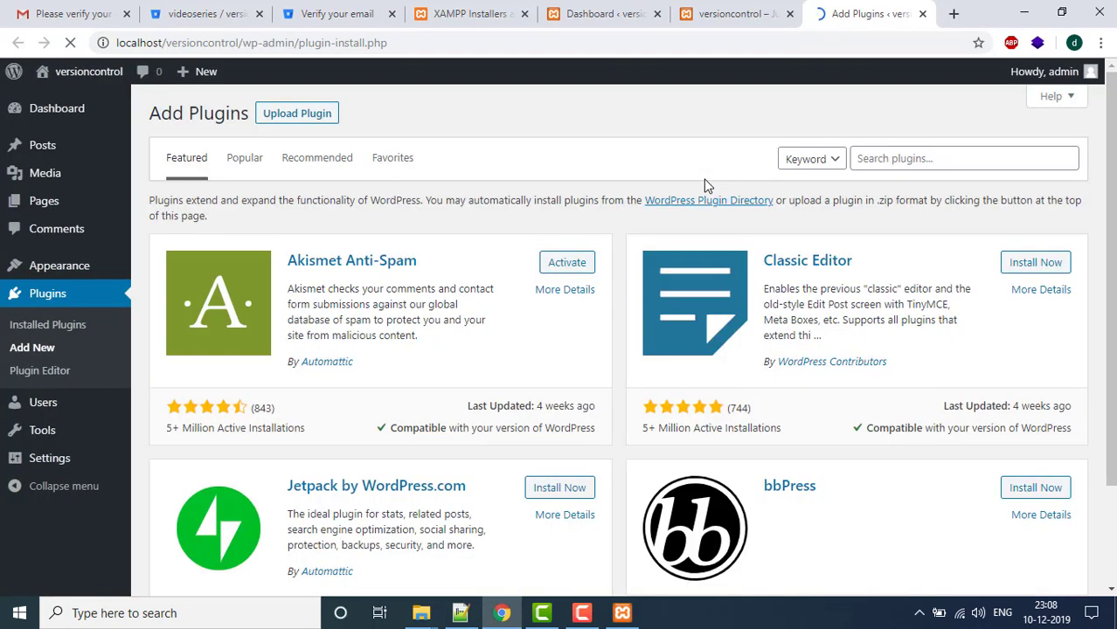
{"action": "left_click", "coordinate": [928, 167]}
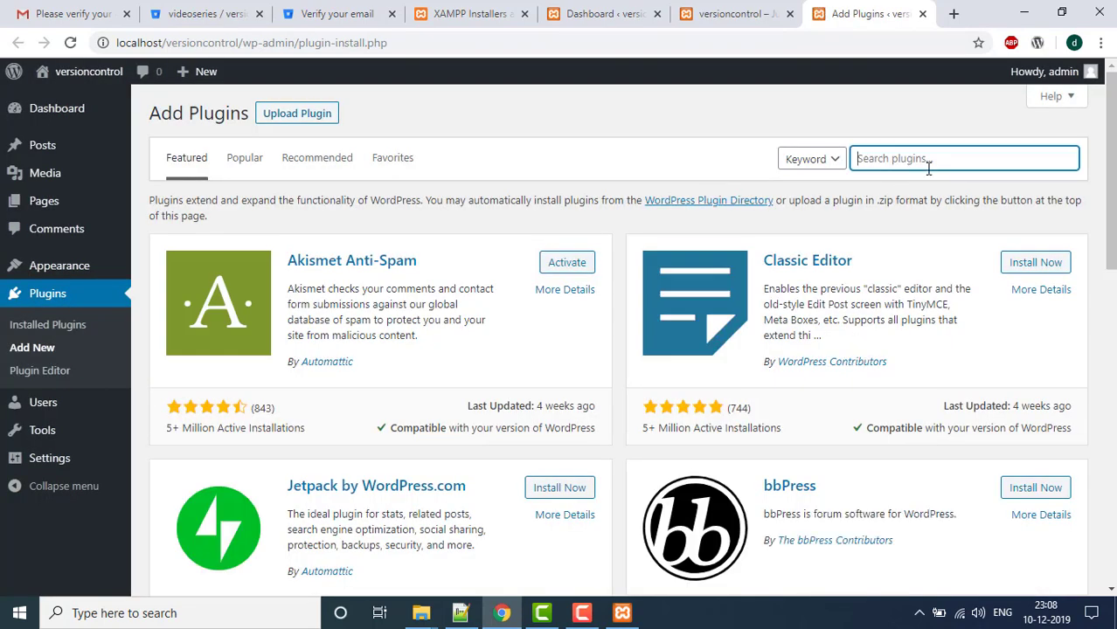
{"action": "type", "text": "revisr"}
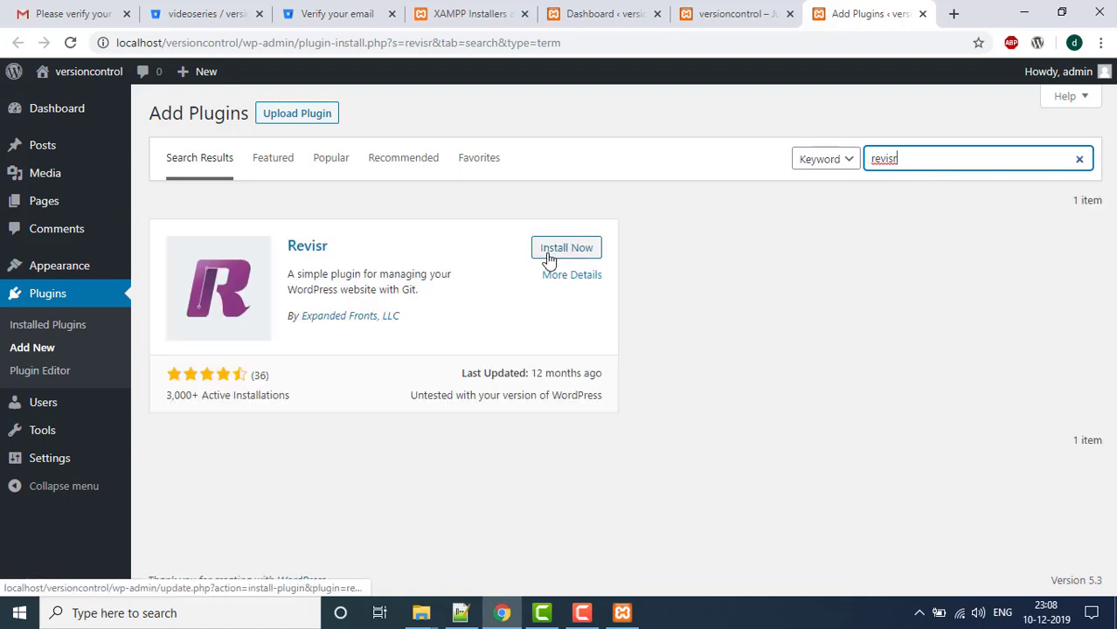
{"action": "left_click", "coordinate": [551, 253]}
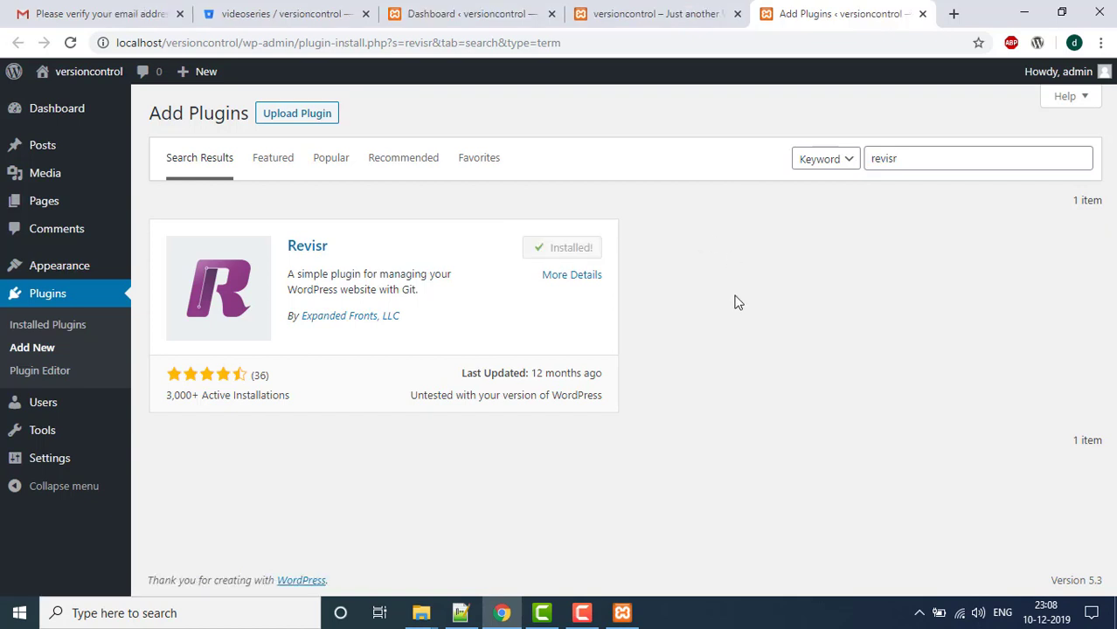
{"action": "left_click", "coordinate": [575, 248]}
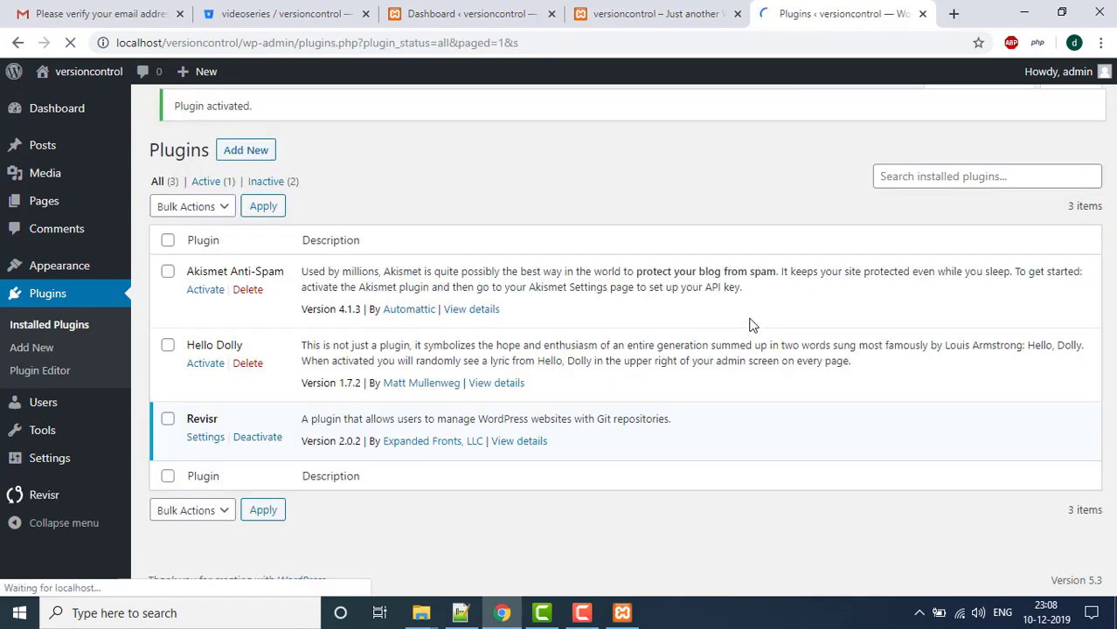
- Initialize a new Revisr repository tracking Everything in C:\xampp\htdocs\versioncontrol and open its dashboard
{"action": "left_click", "coordinate": [40, 504]}
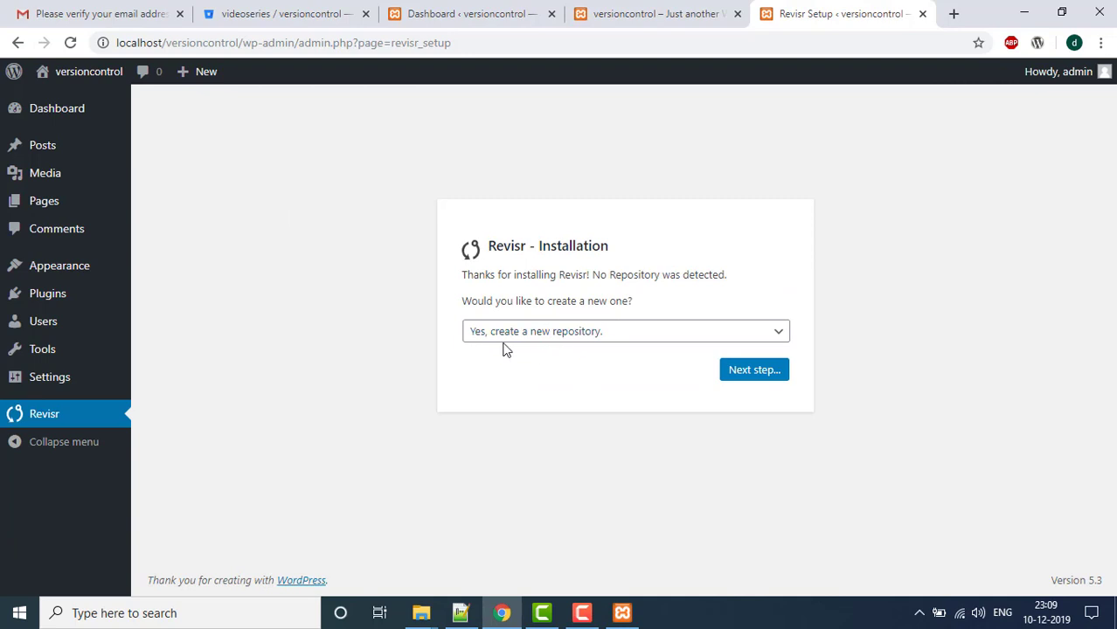
{"action": "left_click", "coordinate": [750, 373]}
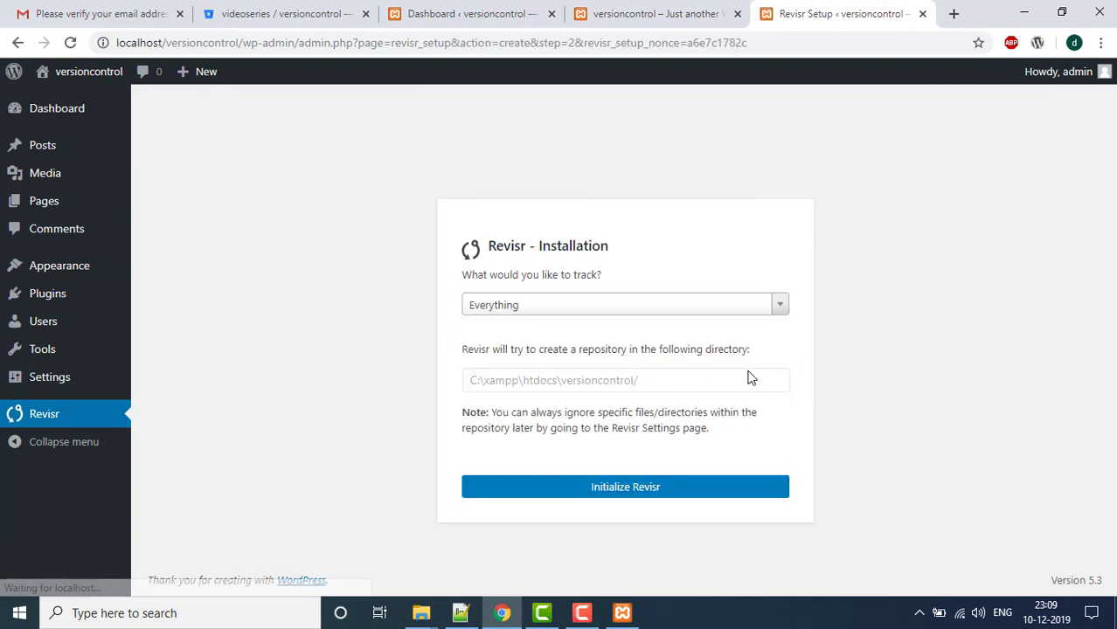
{"action": "left_click", "coordinate": [722, 313]}
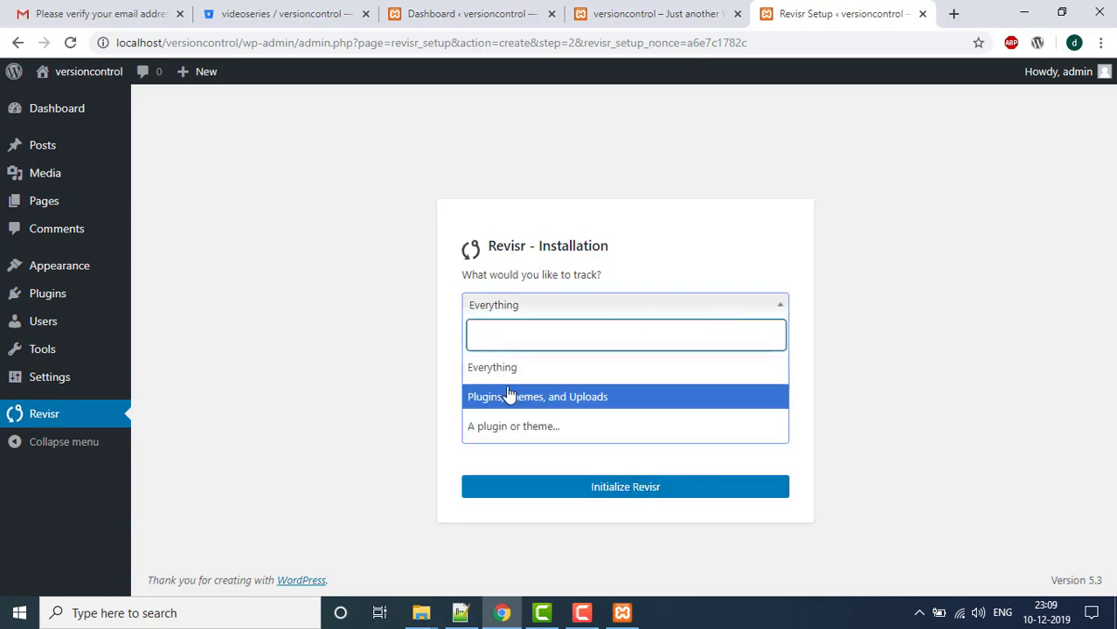
{"action": "left_click", "coordinate": [538, 374]}
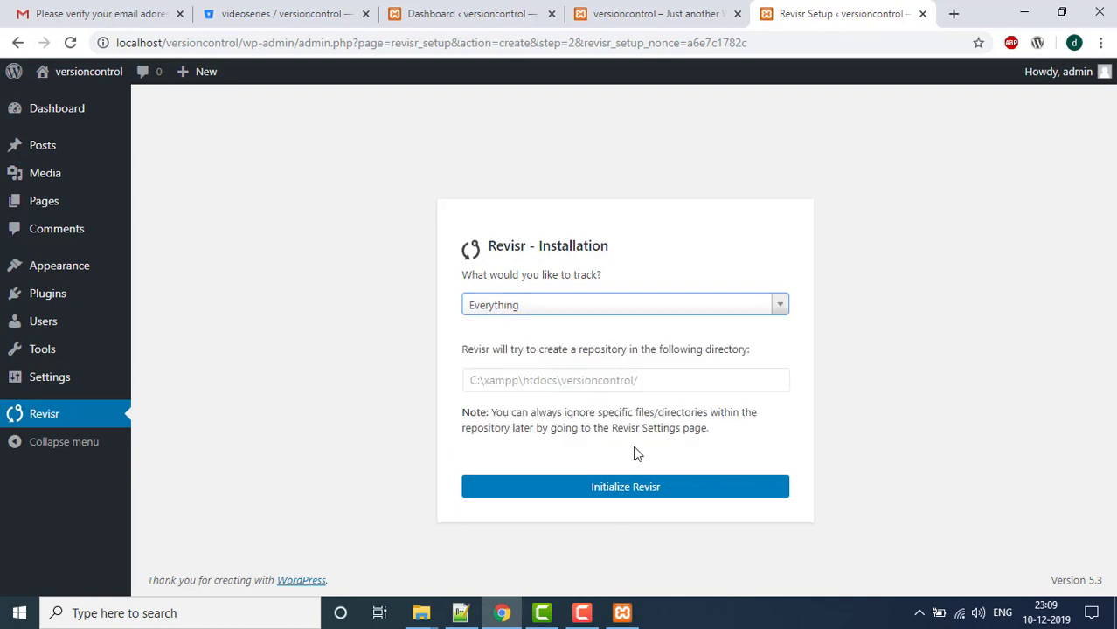
{"action": "left_click", "coordinate": [587, 494]}
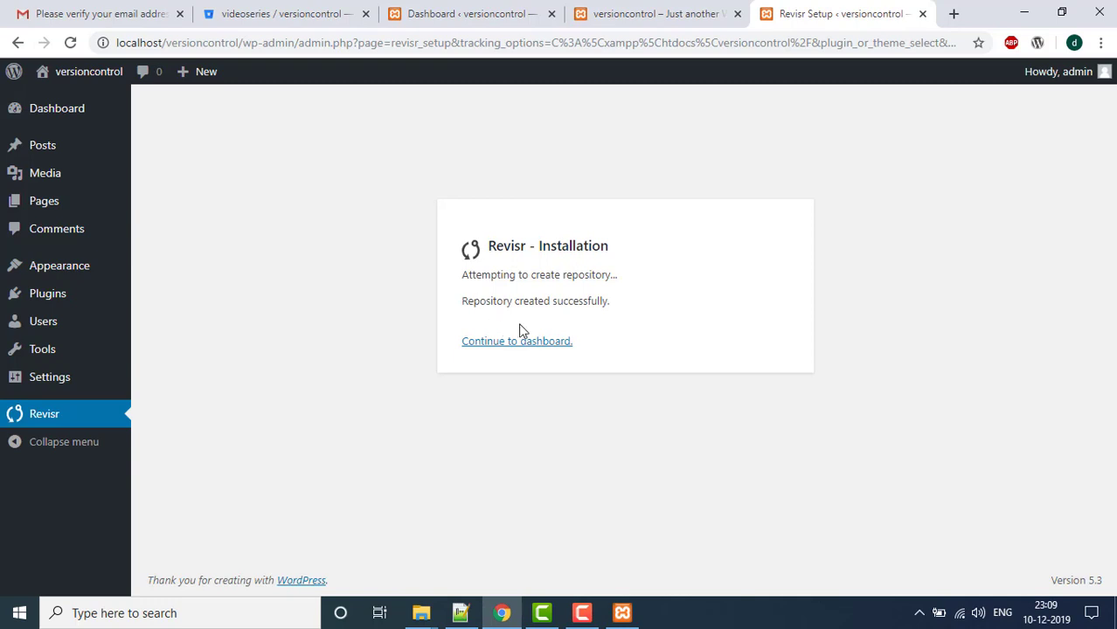
{"action": "left_click", "coordinate": [509, 342]}
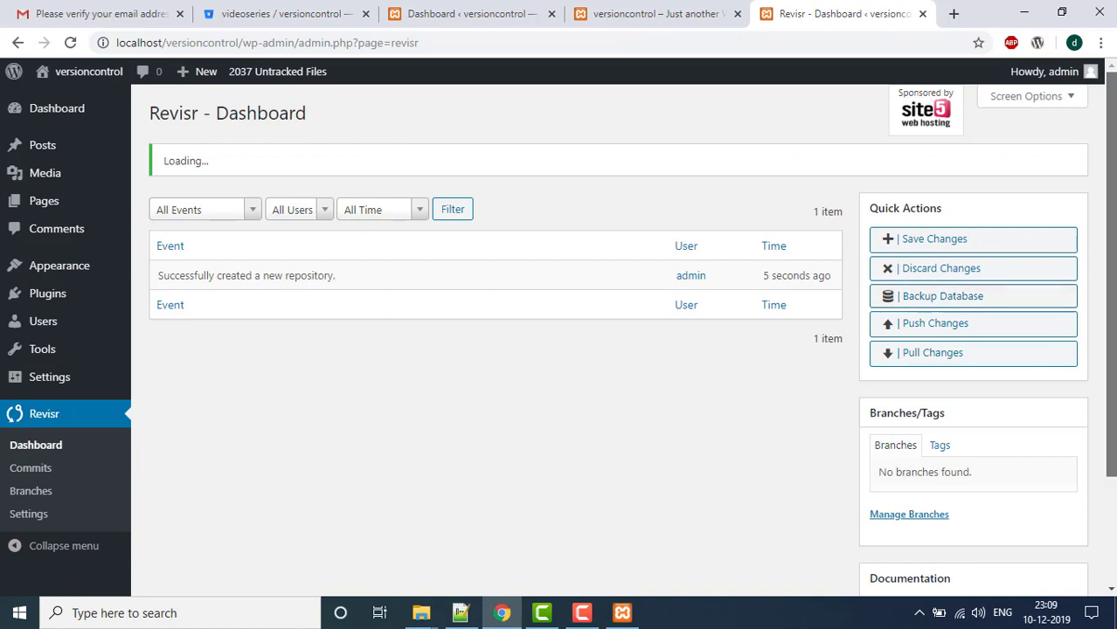
{"action": "scroll", "coordinate": [1110, 306], "scroll_direction": "down", "scroll_amount": 1}
{"action": "scroll", "coordinate": [781, 117], "scroll_direction": "up", "scroll_amount": 1}
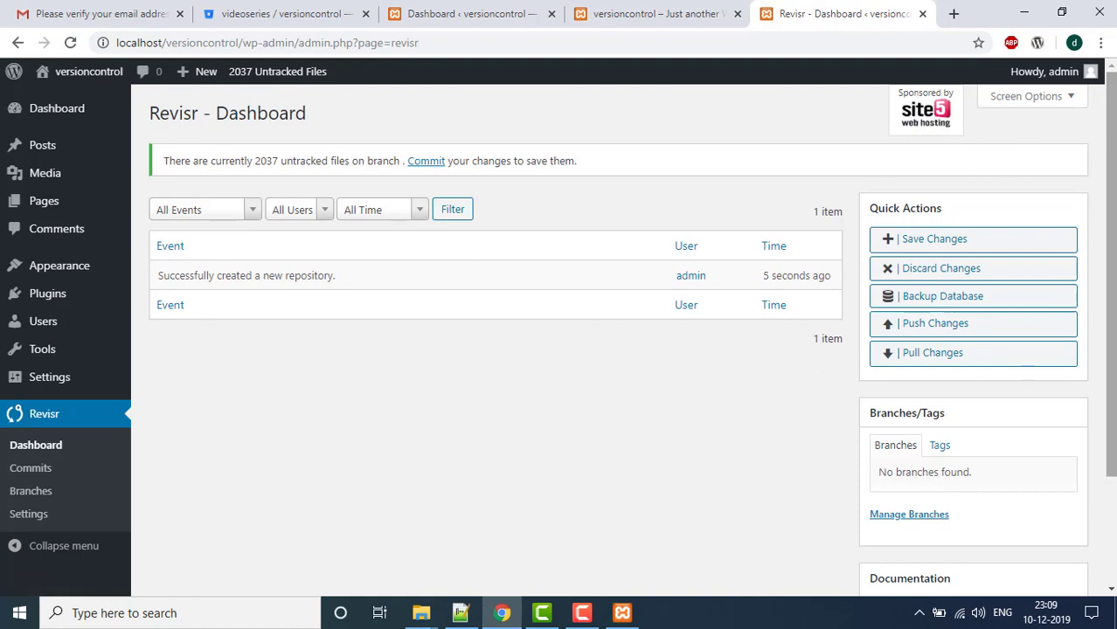
{"action": "scroll", "coordinate": [1111, 263], "scroll_direction": "down", "scroll_amount": 2}
{"action": "scroll", "coordinate": [1111, 262], "scroll_direction": "up", "scroll_amount": 2}
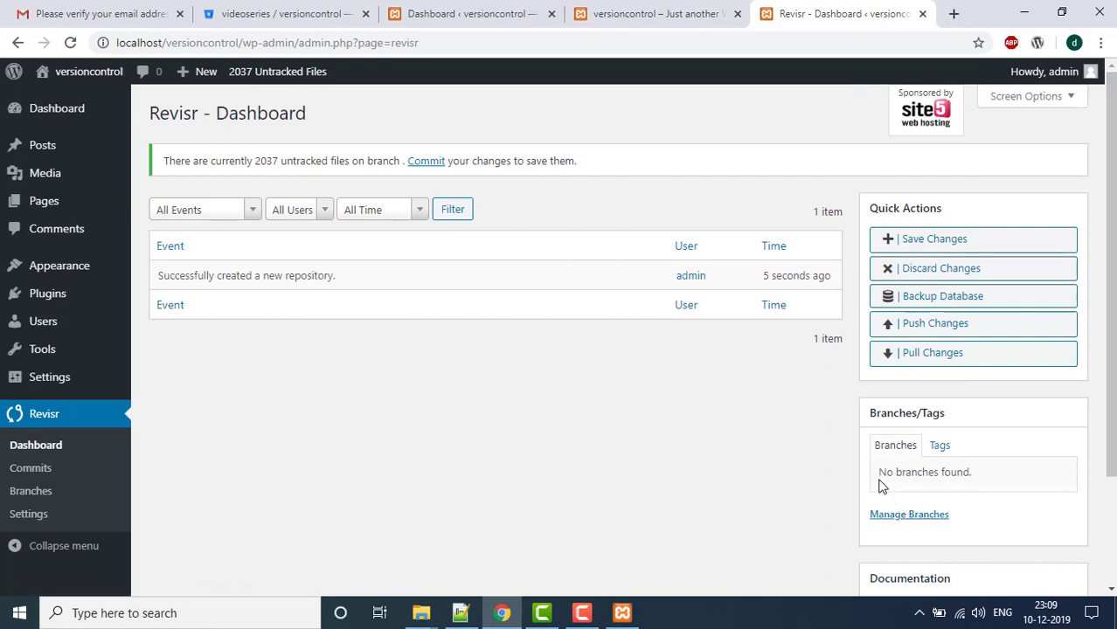
{"action": "left_click_drag", "start_coordinate": [881, 486], "coordinate": [1000, 485]}
{"action": "left_click", "coordinate": [488, 432]}
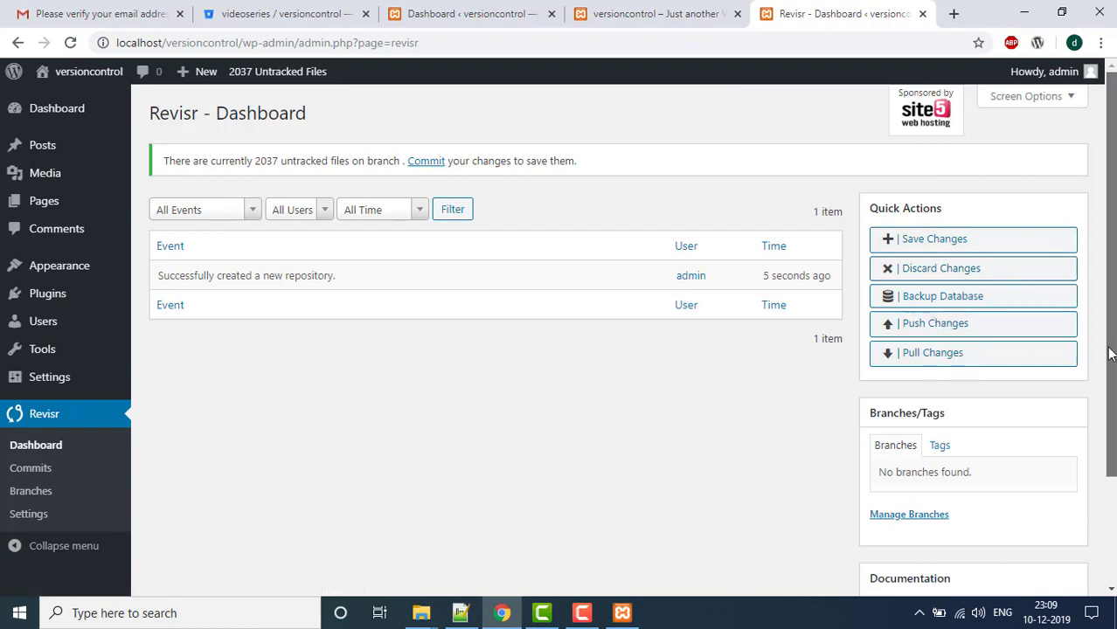
{"action": "scroll", "coordinate": [1110, 354], "scroll_direction": "down", "scroll_amount": 2}
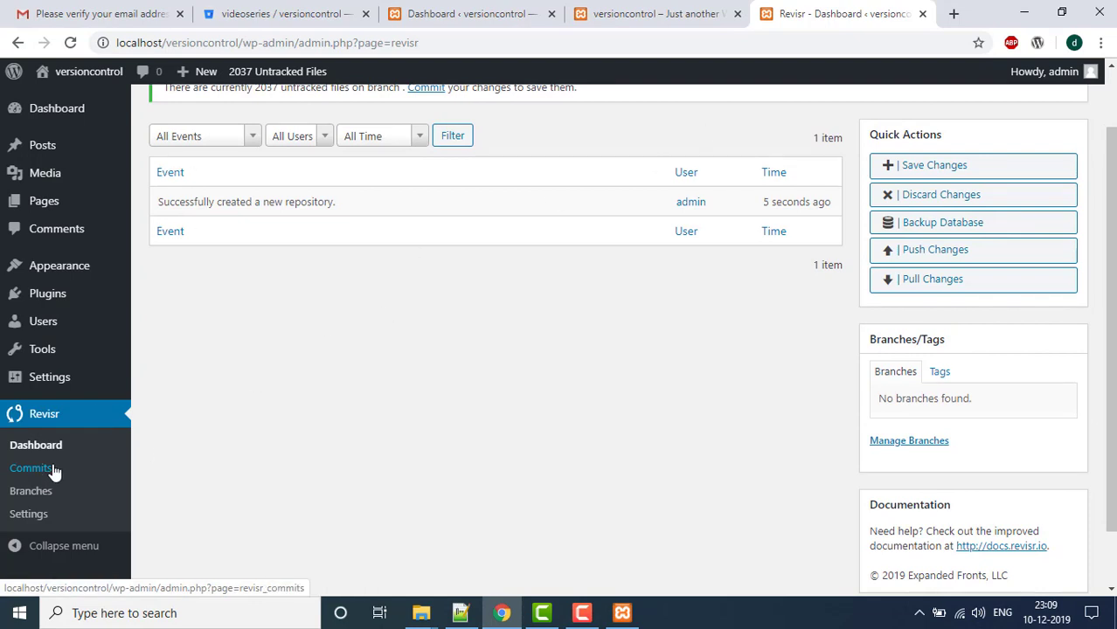
- Open Revisr Commits, Branches and Settings in new tabs, finishing on the Settings tab
{"action": "middle_click", "coordinate": [51, 470]}
{"action": "left_click", "coordinate": [857, 14]}
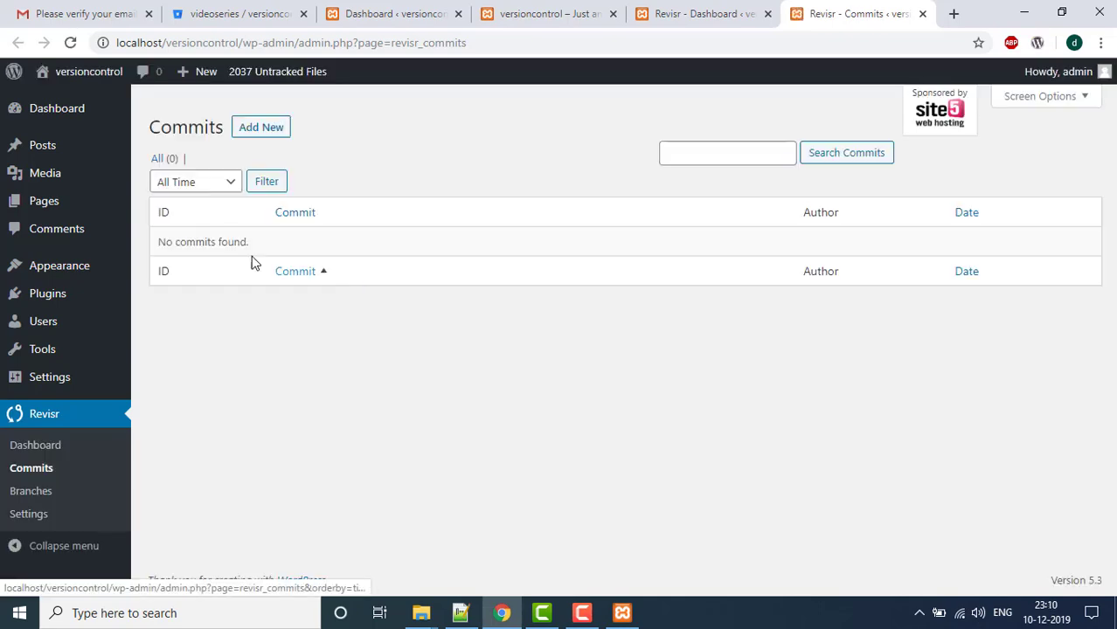
{"action": "middle_click", "coordinate": [50, 492]}
{"action": "left_click", "coordinate": [827, 15]}
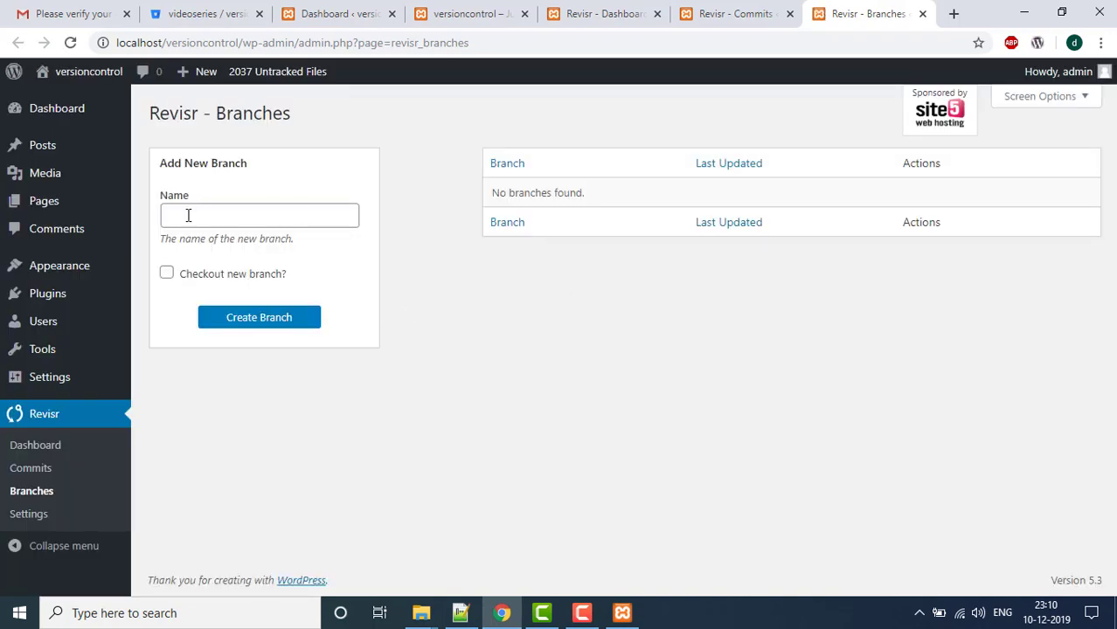
{"action": "middle_click", "coordinate": [63, 521]}
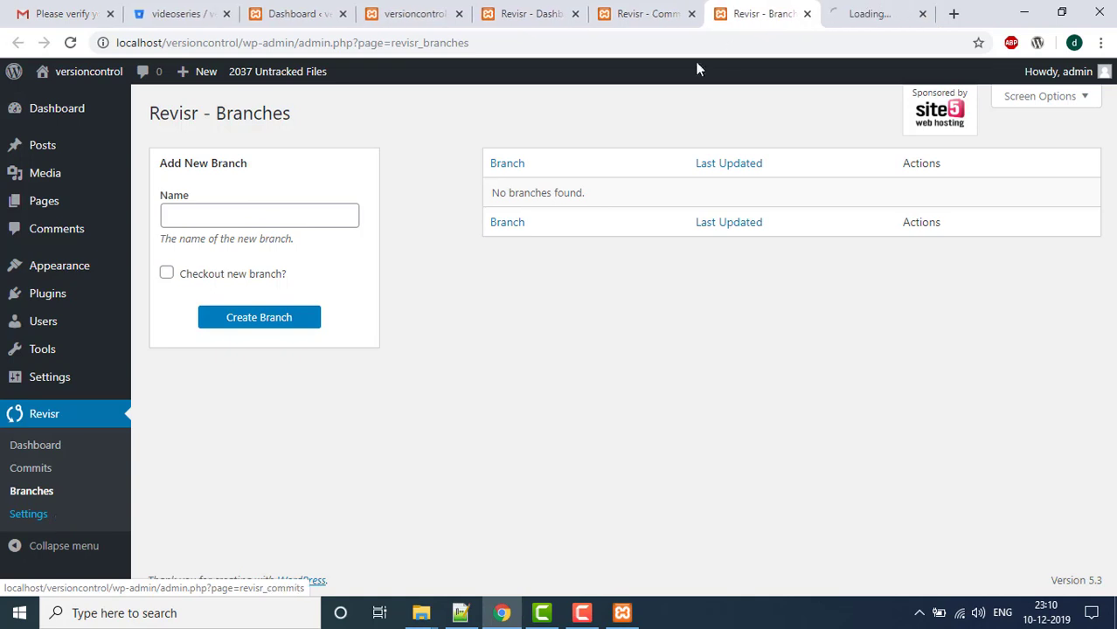
{"action": "key", "text": "ctrl+Tab"}
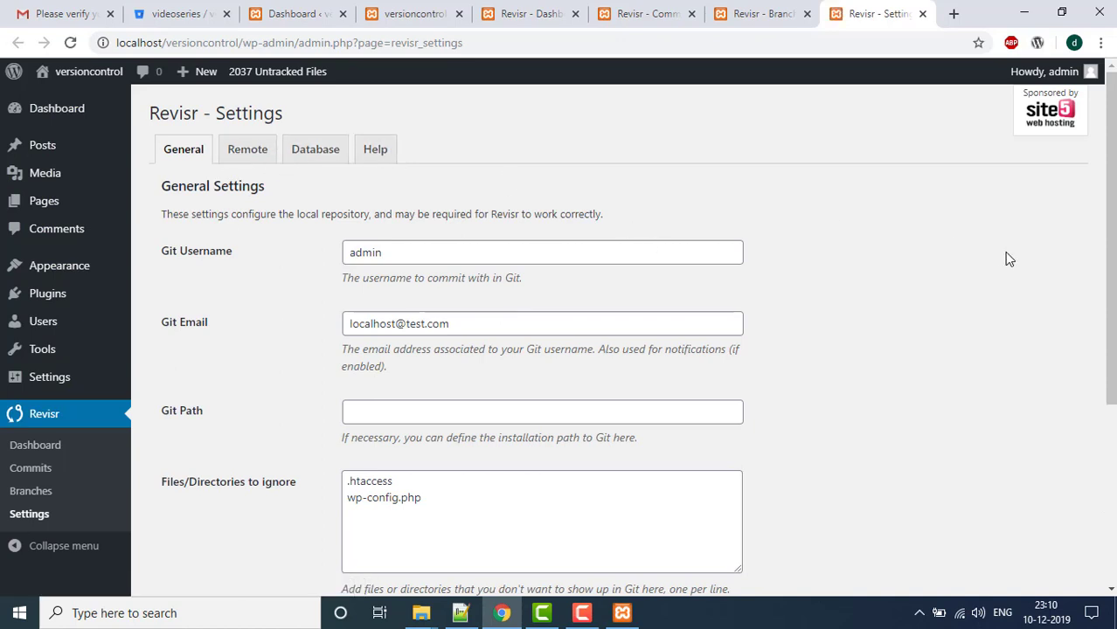
{"action": "scroll", "coordinate": [399, 178], "scroll_direction": "down", "scroll_amount": 2}
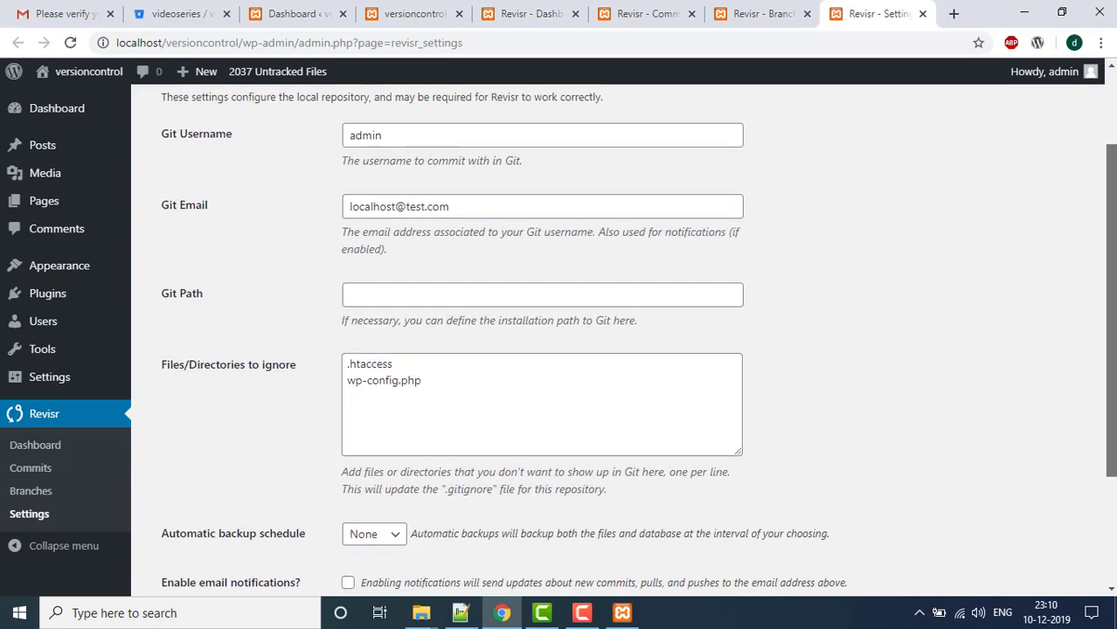
{"action": "left_click", "coordinate": [411, 145]}
{"action": "key", "text": "ctrl+a"}
{"action": "left_click", "coordinate": [482, 220]}
{"action": "left_click", "coordinate": [355, 206]}
{"action": "key", "text": "ctrl+a"}
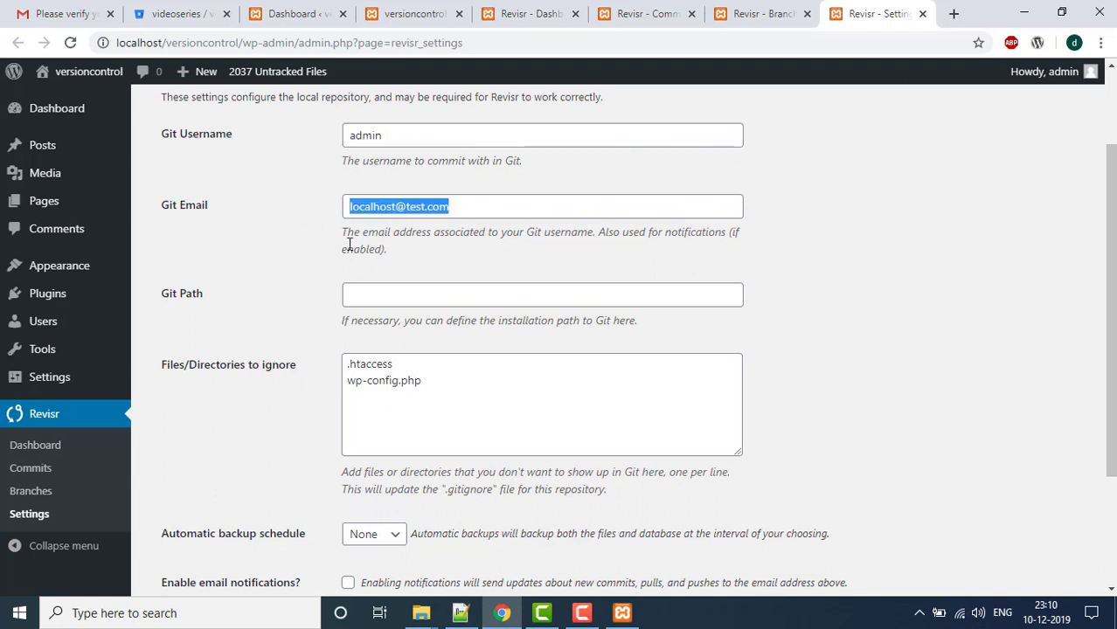
{"action": "left_click", "coordinate": [507, 299]}
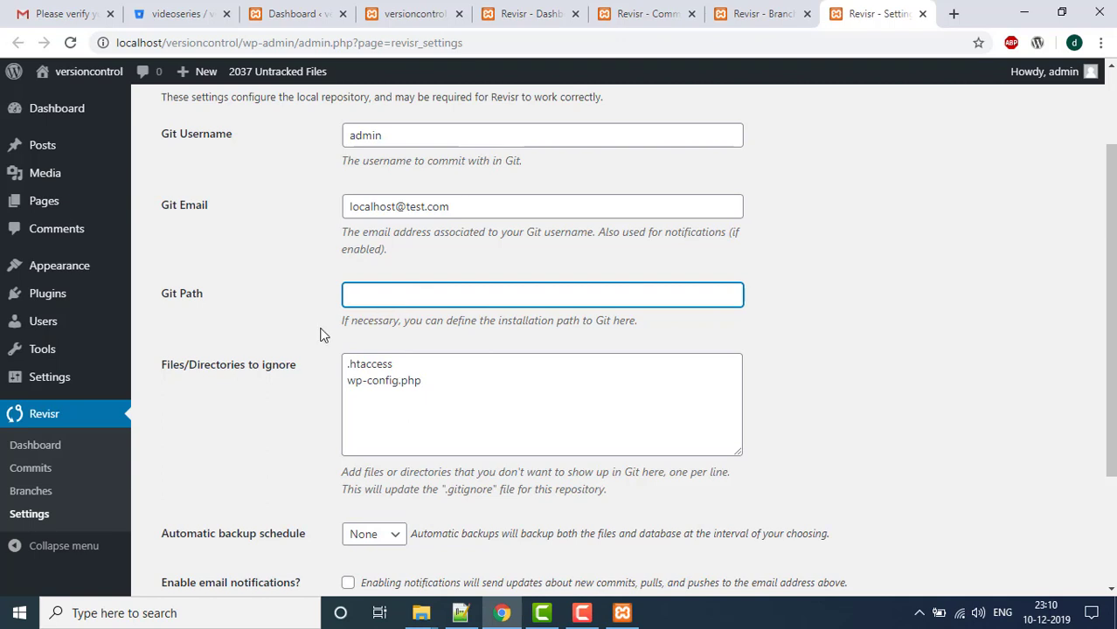
{"action": "left_click_drag", "start_coordinate": [339, 321], "coordinate": [661, 324]}
{"action": "left_click", "coordinate": [661, 327]}
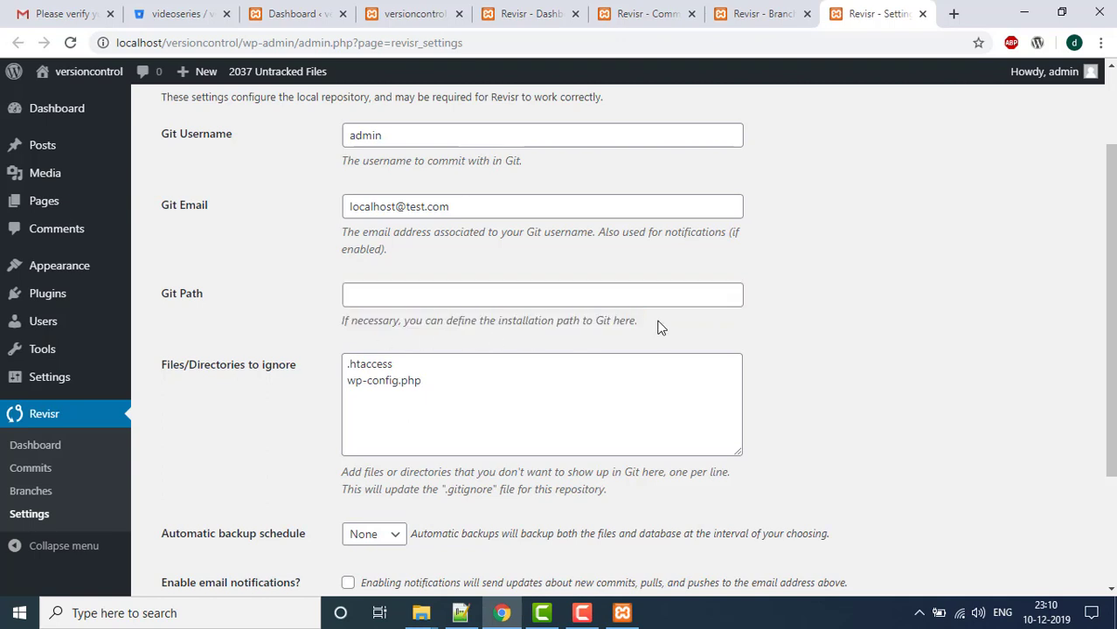
{"action": "left_click", "coordinate": [502, 416]}
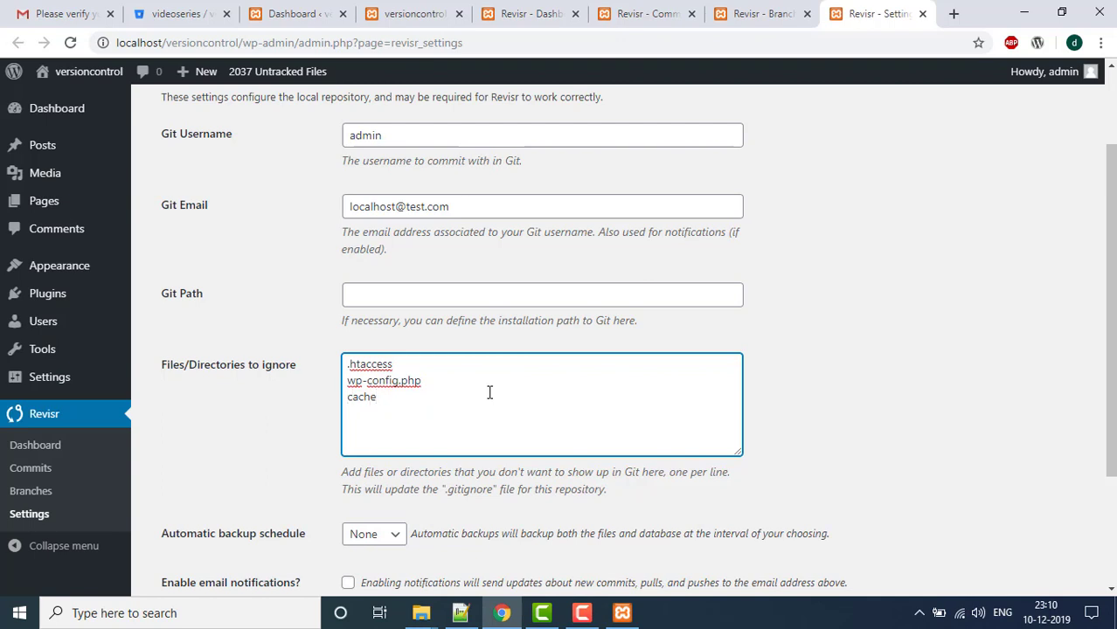
{"action": "type", "text": "wp-conet"}
{"action": "key", "text": "BackSpace"}
{"action": "type", "text": "nt/"}
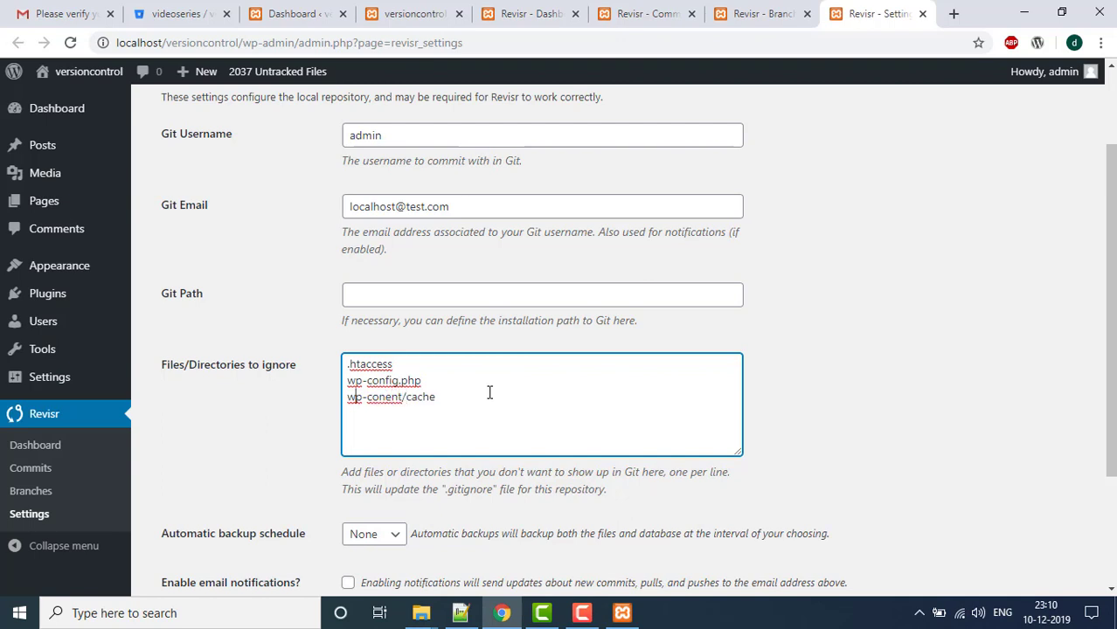
{"action": "type", "text": "/"}
{"action": "key", "text": "End"}
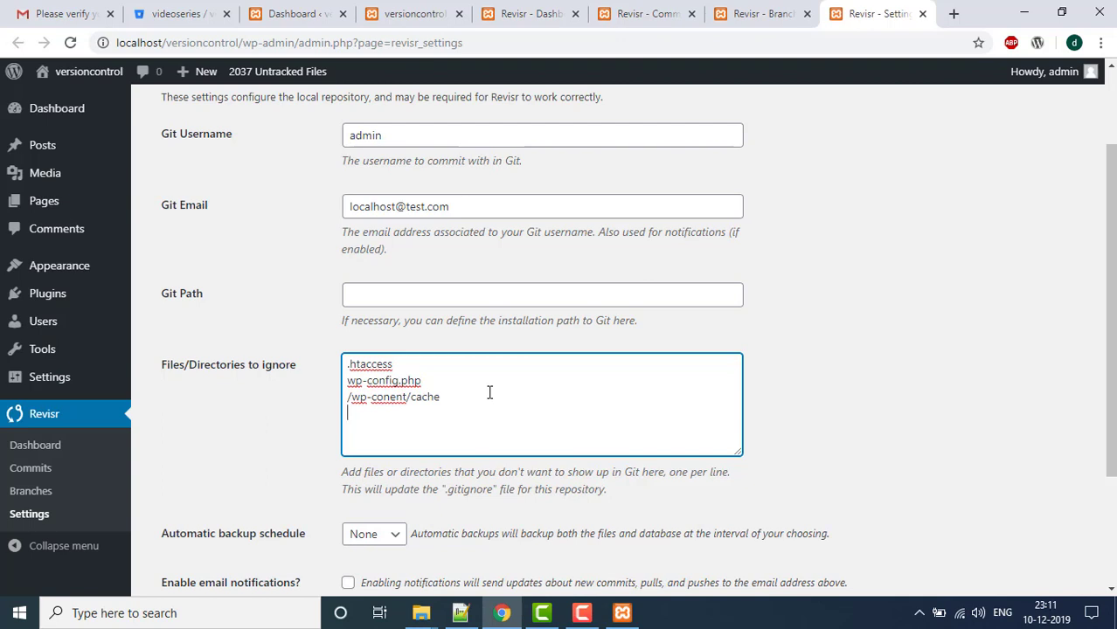
{"action": "type", "text": ".htaccess"}
{"action": "key", "text": "Return"}
{"action": "type", "text": "wp-con"}
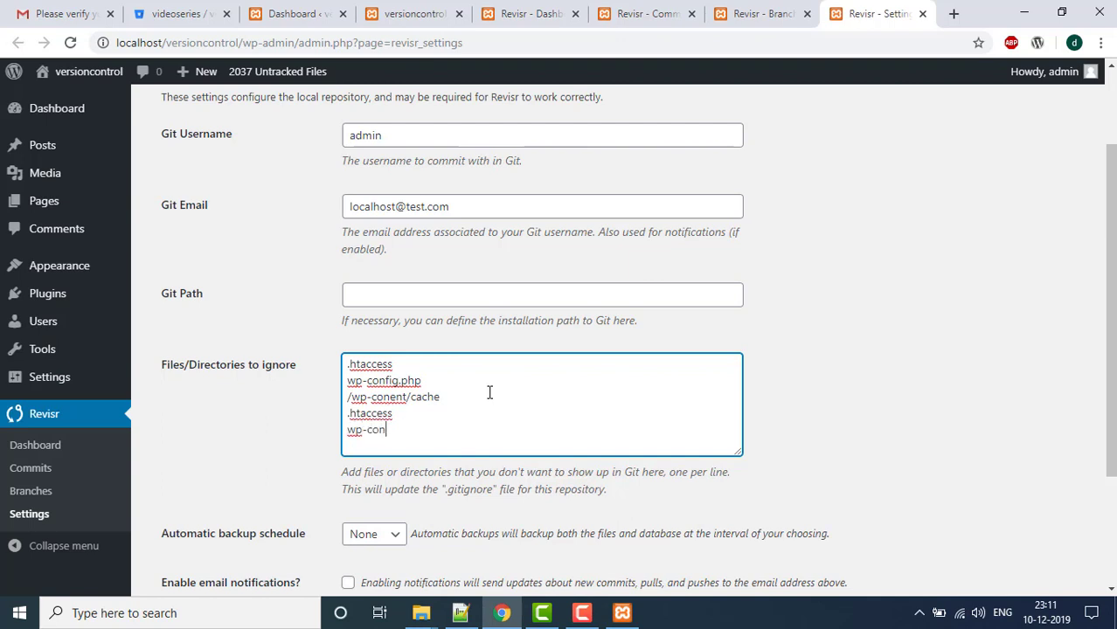
{"action": "type", "text": "fig.php"}
{"action": "left_click_drag", "start_coordinate": [398, 412], "coordinate": [345, 400]}
{"action": "key", "text": "BackSpace"}
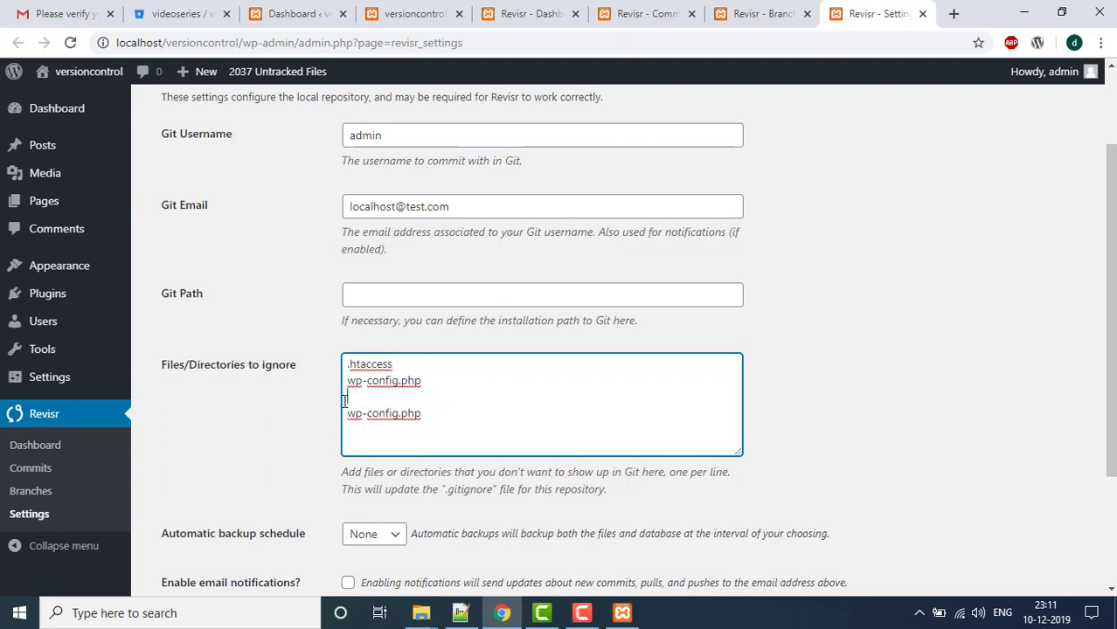
{"action": "key", "text": "BackSpace"}
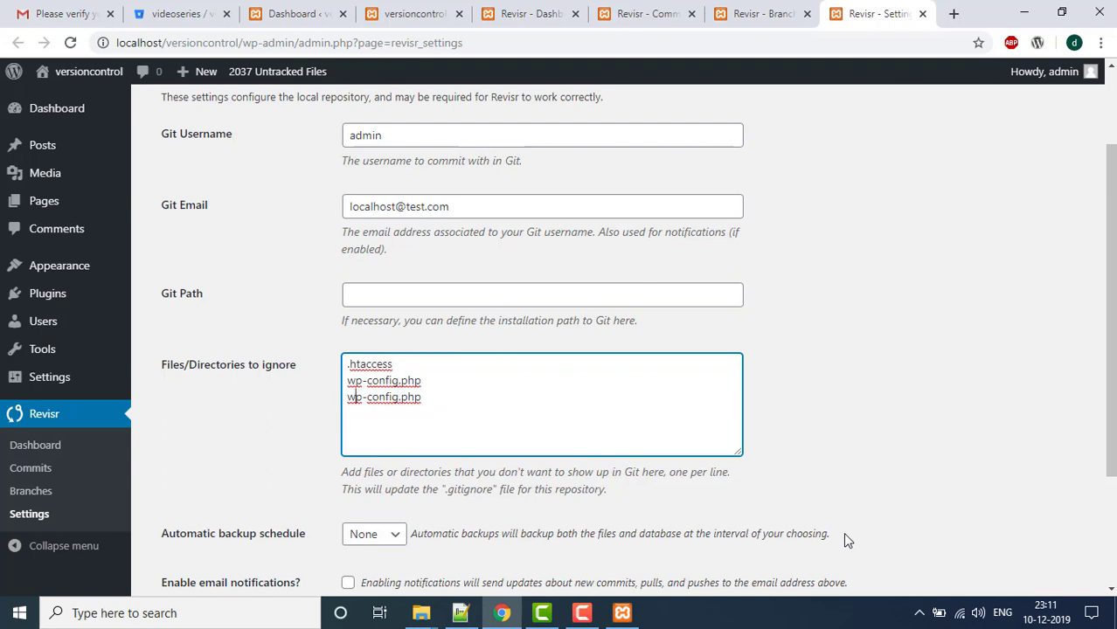
{"action": "key", "text": "BackSpace"}
{"action": "key", "text": "BackSpace"}
{"action": "key", "text": "BackSpace"}
{"action": "key", "text": "BackSpace"}
{"action": "key", "text": "BackSpace"}
{"action": "key", "text": "BackSpace"}
{"action": "key", "text": "BackSpace"}
{"action": "key", "text": "BackSpace"}
{"action": "key", "text": "BackSpace"}
{"action": "key", "text": "BackSpace"}
{"action": "key", "text": "BackSpace"}
{"action": "key", "text": "BackSpace"}
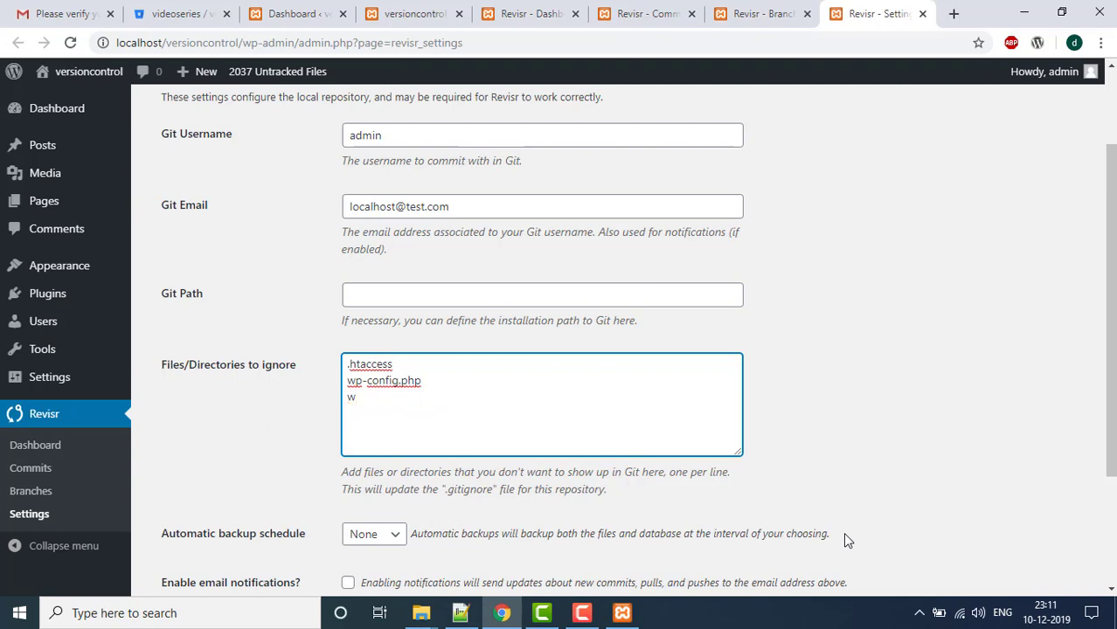
{"action": "key", "text": "BackSpace"}
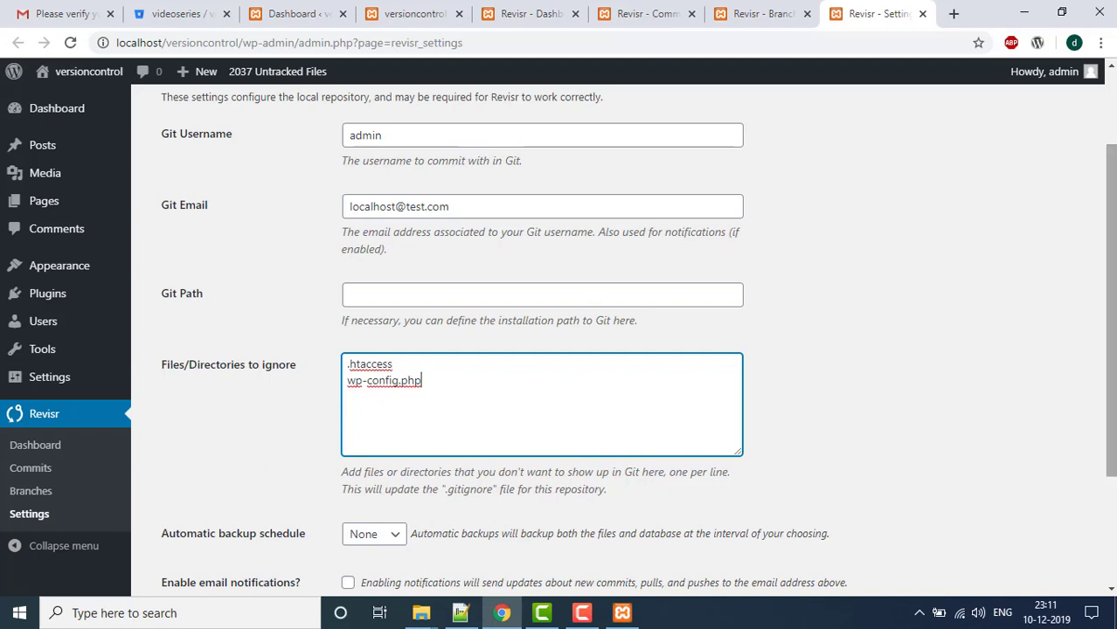
{"action": "scroll", "coordinate": [901, 525], "scroll_direction": "down", "scroll_amount": 2}
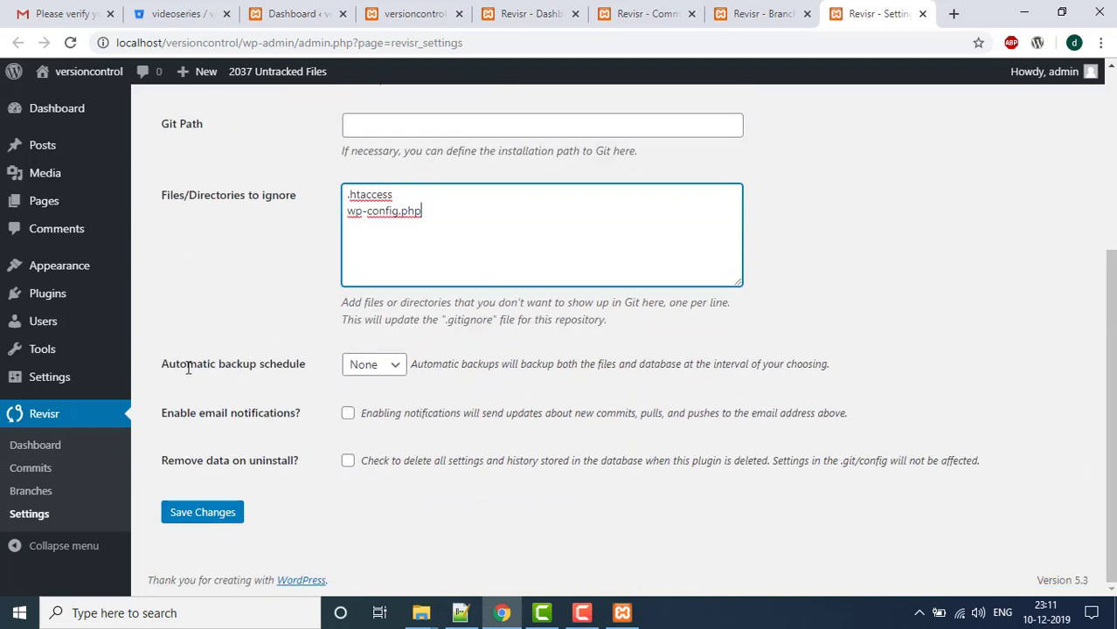
- Keep the Automatic backup schedule at None and review the email notification and uninstall options
{"action": "left_click_drag", "start_coordinate": [163, 363], "coordinate": [310, 372]}
{"action": "left_click", "coordinate": [309, 365]}
{"action": "left_click", "coordinate": [393, 364]}
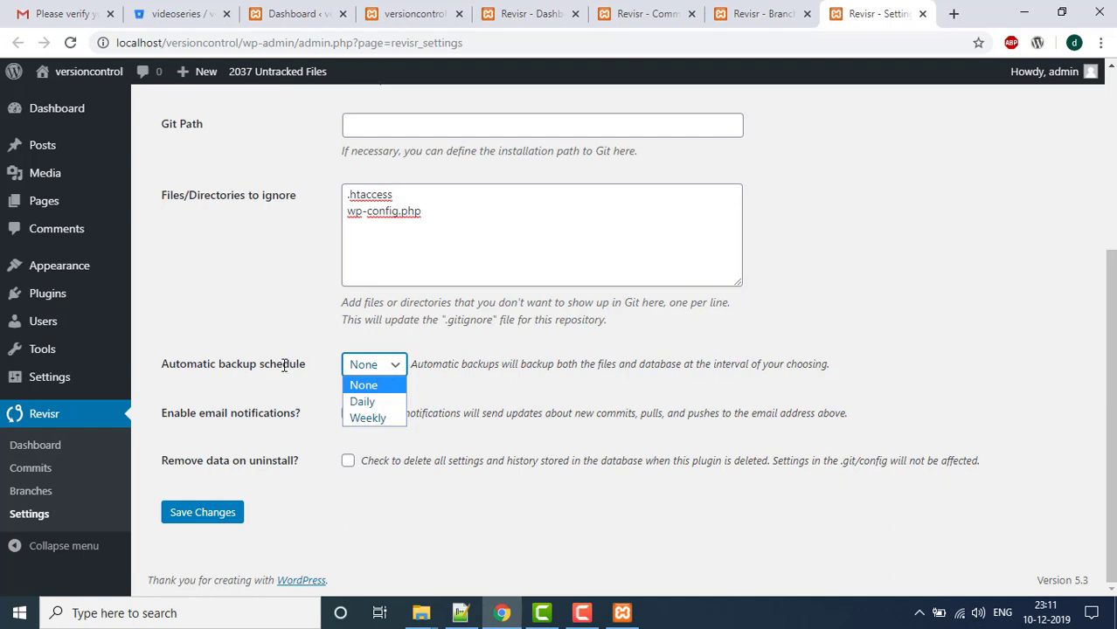
{"action": "left_click", "coordinate": [246, 348]}
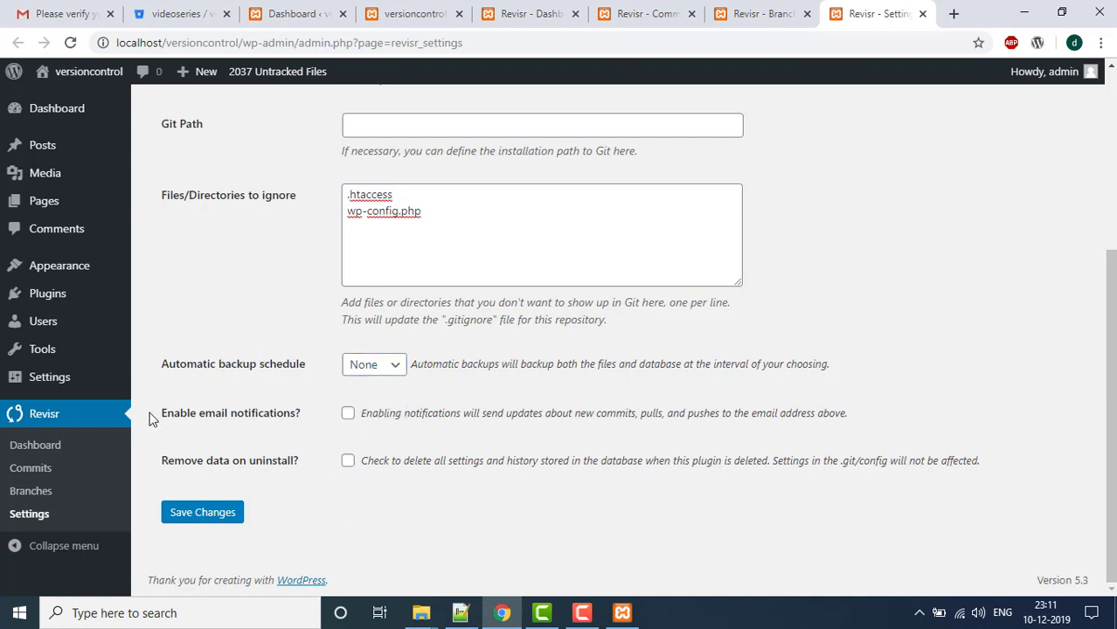
{"action": "left_click_drag", "start_coordinate": [151, 416], "coordinate": [426, 427]}
{"action": "left_click", "coordinate": [427, 428]}
{"action": "left_click_drag", "start_coordinate": [167, 460], "coordinate": [283, 476]}
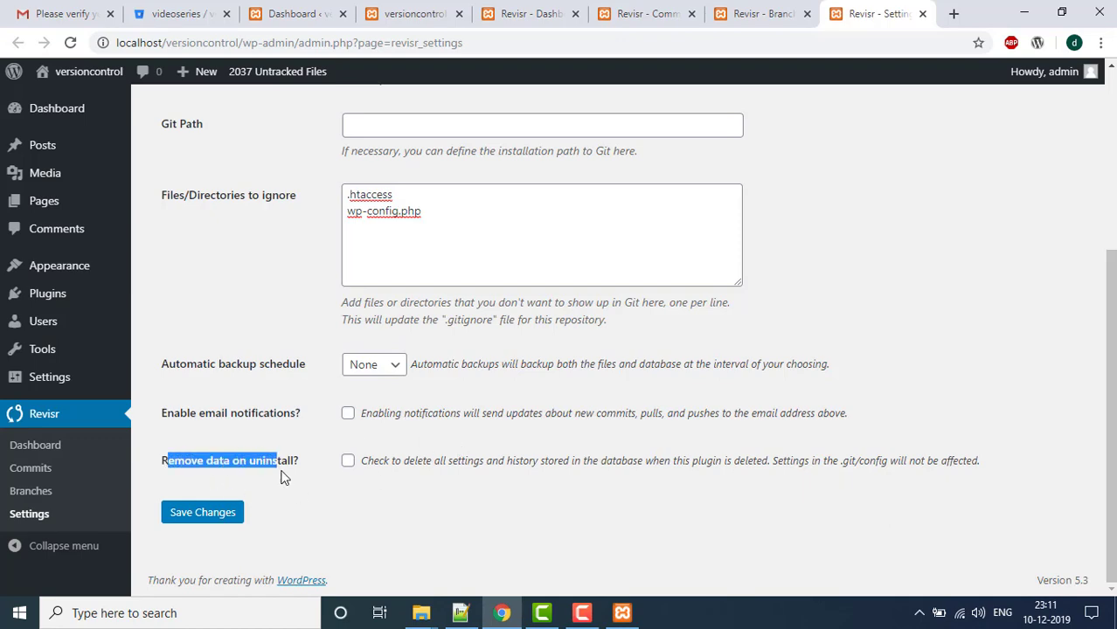
- Move across the open tabs back to the WordPress admin Dashboard
{"action": "scroll", "coordinate": [826, 477], "scroll_direction": "up", "scroll_amount": 3}
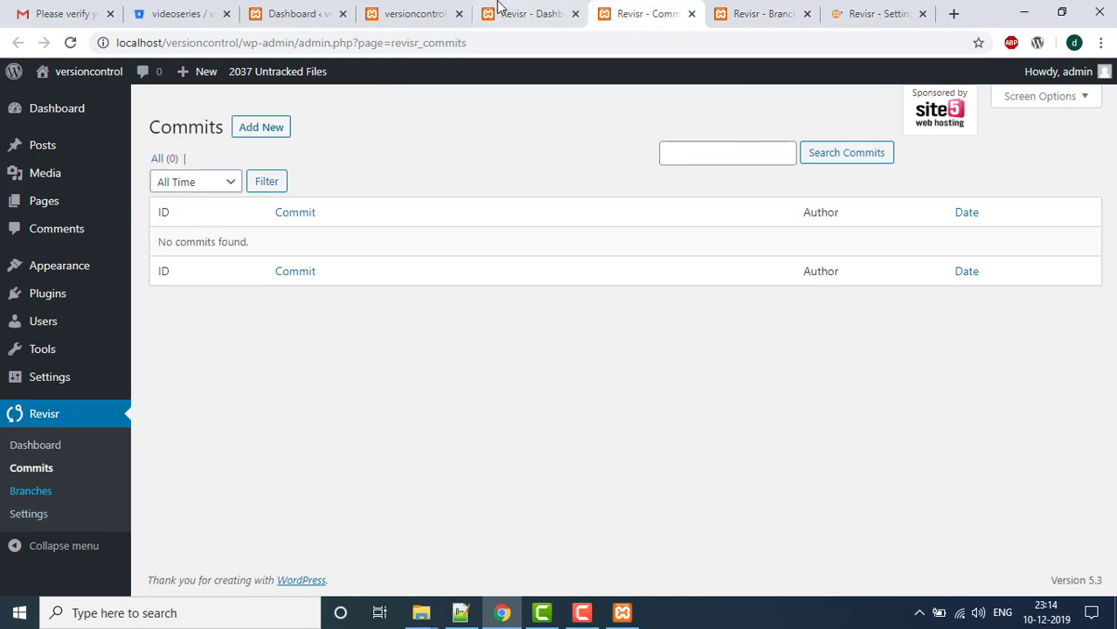
{"action": "left_click", "coordinate": [499, 7]}
{"action": "left_click", "coordinate": [399, 8]}
{"action": "left_click", "coordinate": [299, 8]}
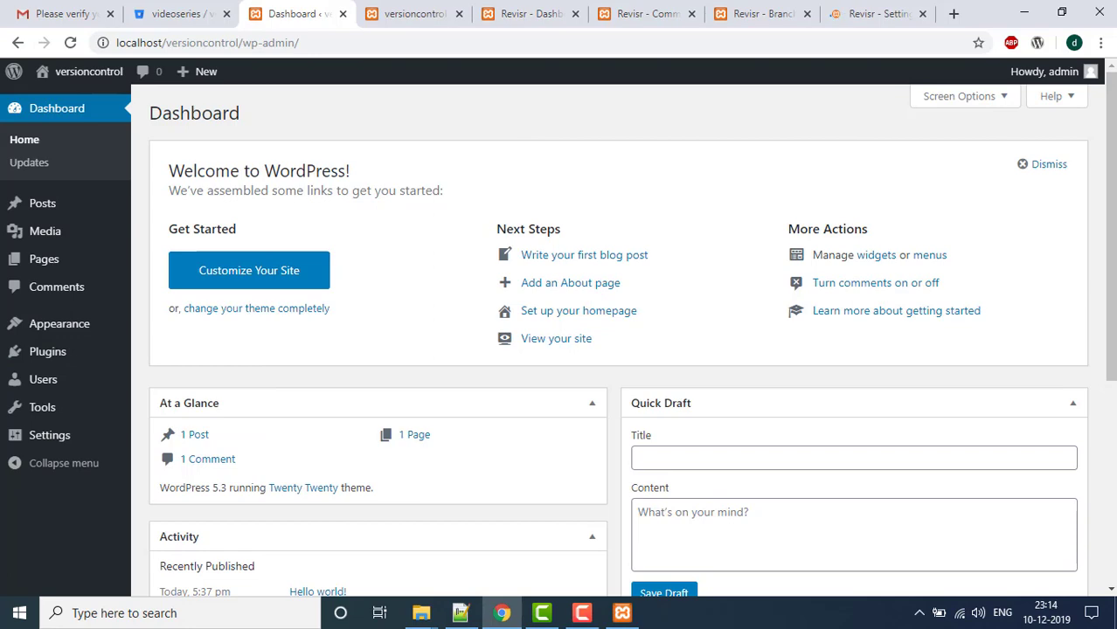
- Check the Bitbucket versioncontrol repository page, then return to the Revisr Dashboard
{"action": "left_click", "coordinate": [179, 11]}
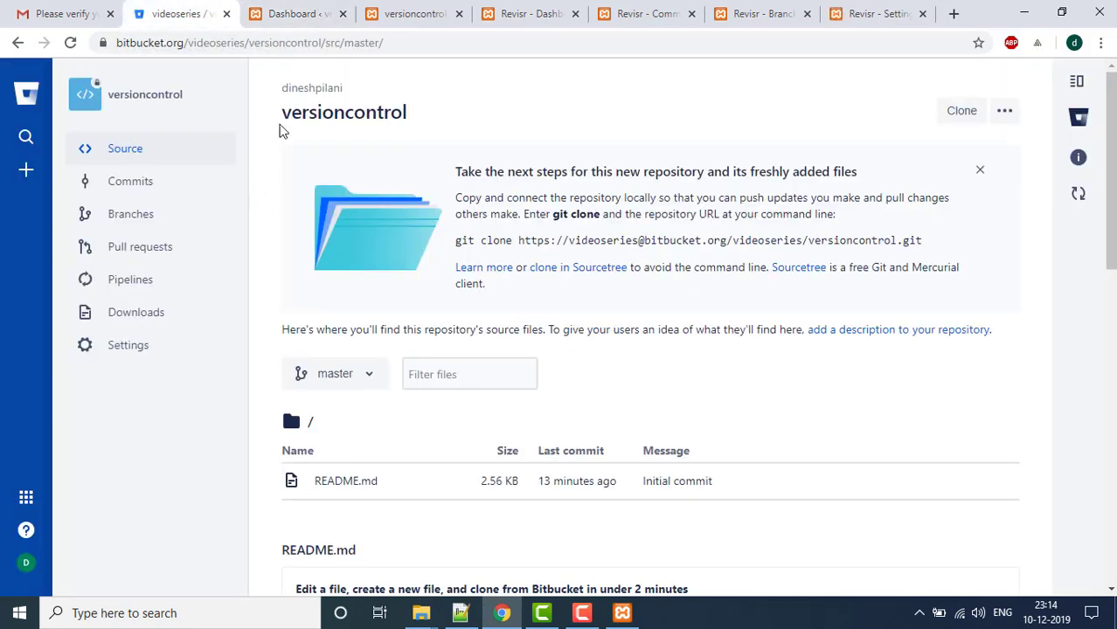
{"action": "left_click", "coordinate": [514, 13]}
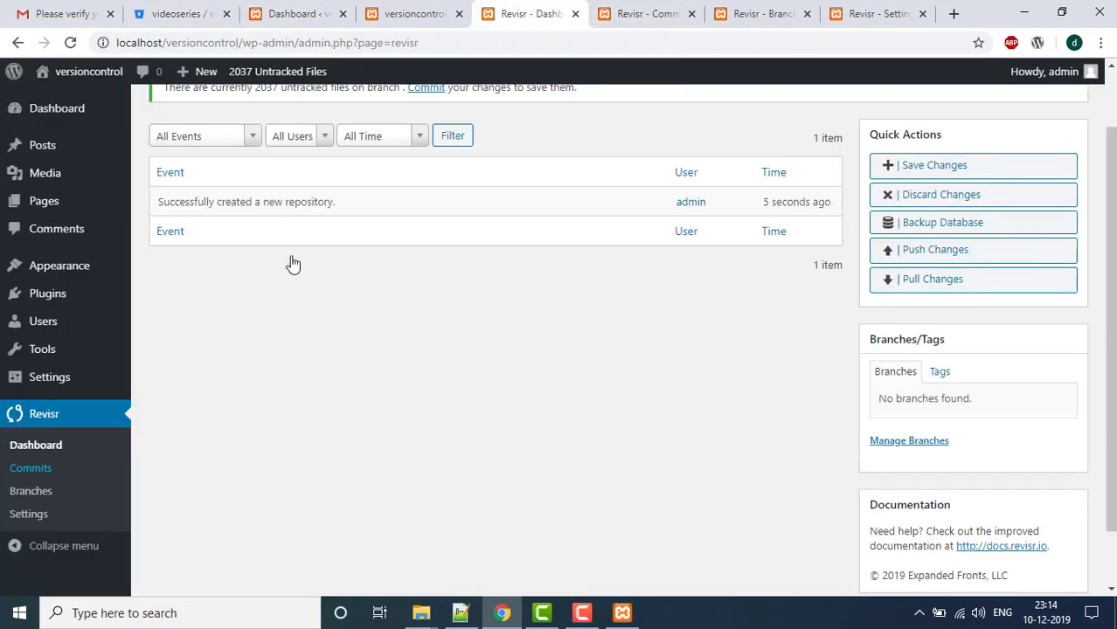
{"action": "scroll", "coordinate": [322, 340], "scroll_direction": "up", "scroll_amount": 2}
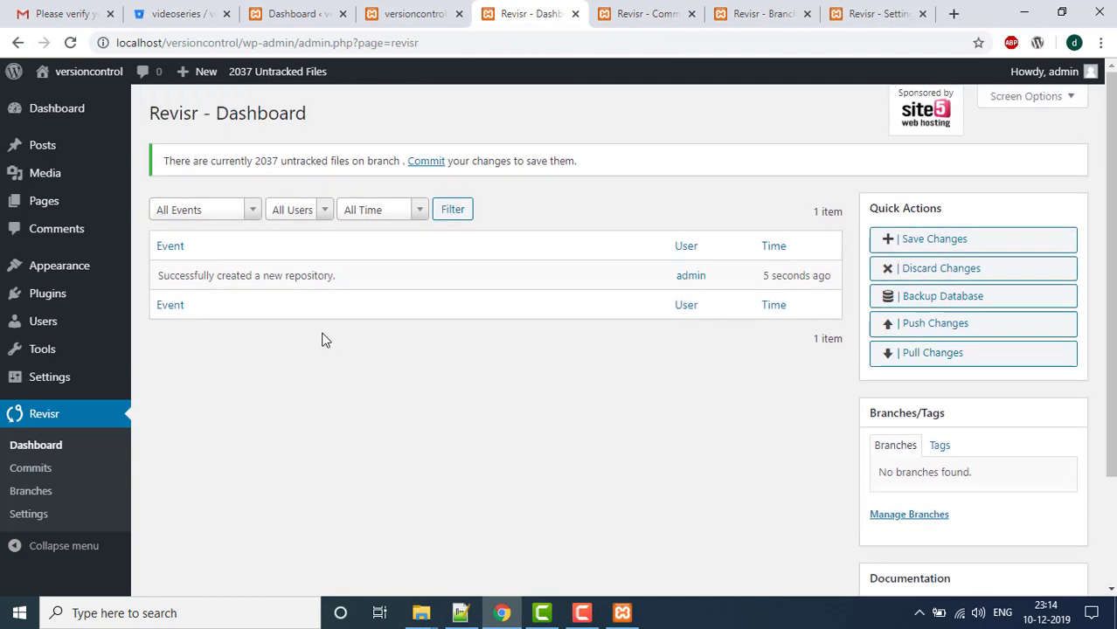
- Review the Revisr Commits, Branches and Database settings tabs and Bitbucket, ending on the Revisr Dashboard
{"action": "left_click", "coordinate": [618, 7]}
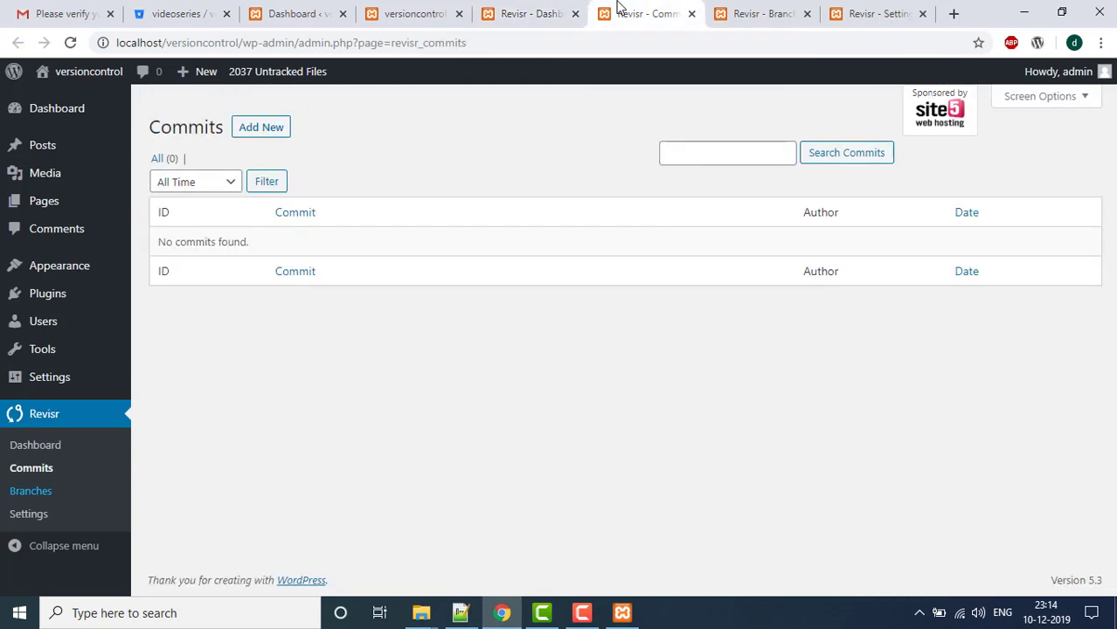
{"action": "left_click", "coordinate": [731, 11]}
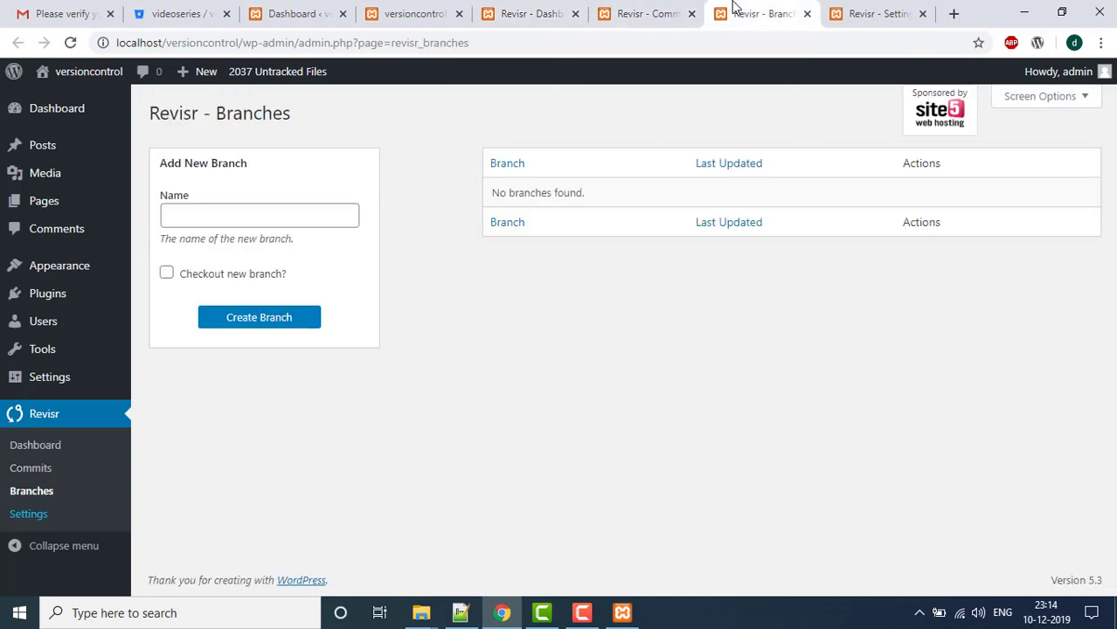
{"action": "left_click", "coordinate": [900, 9]}
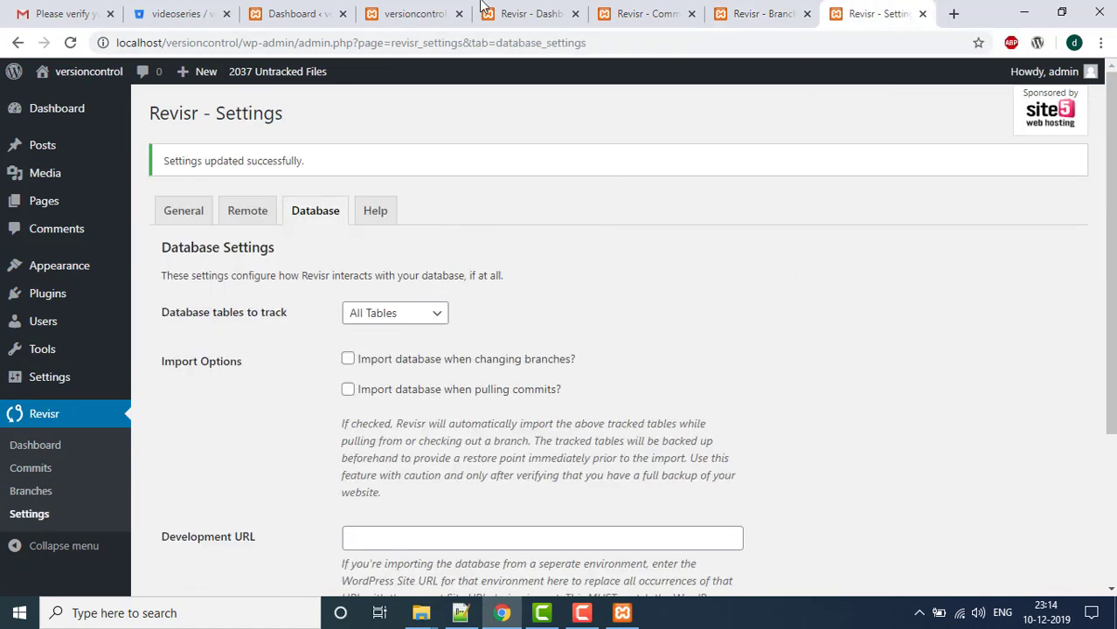
{"action": "left_click", "coordinate": [562, 7]}
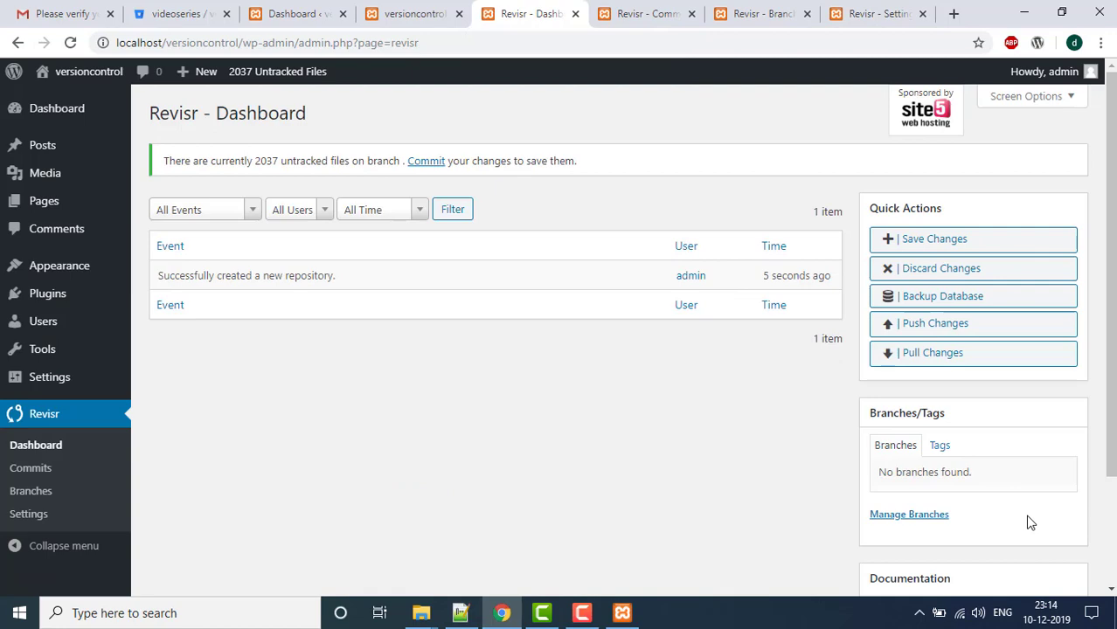
{"action": "left_click", "coordinate": [220, 9]}
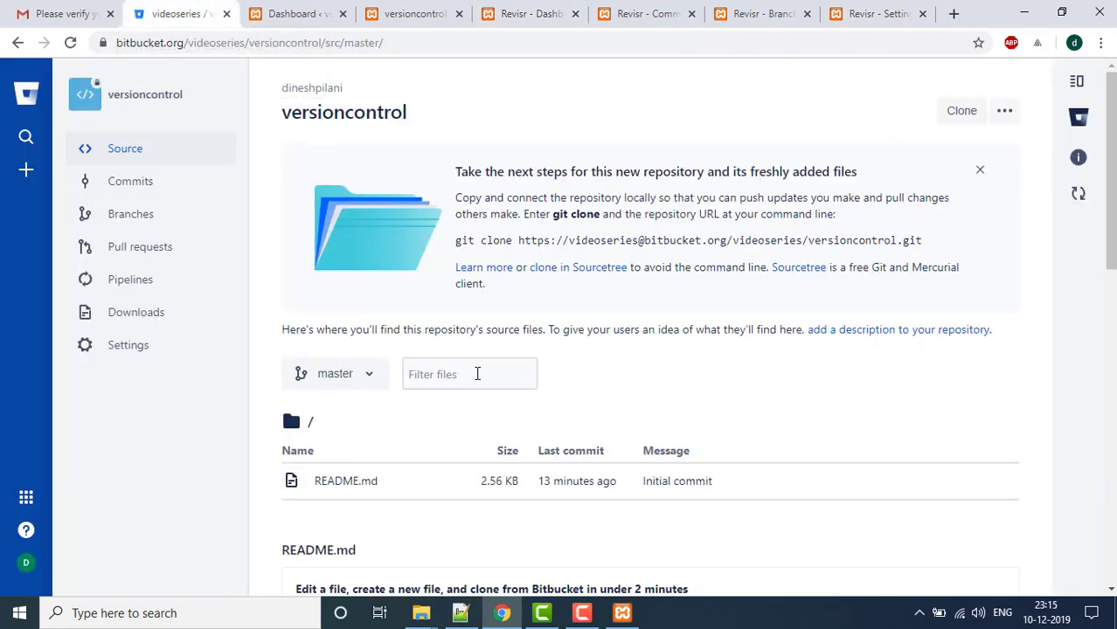
{"action": "left_click", "coordinate": [552, 7]}
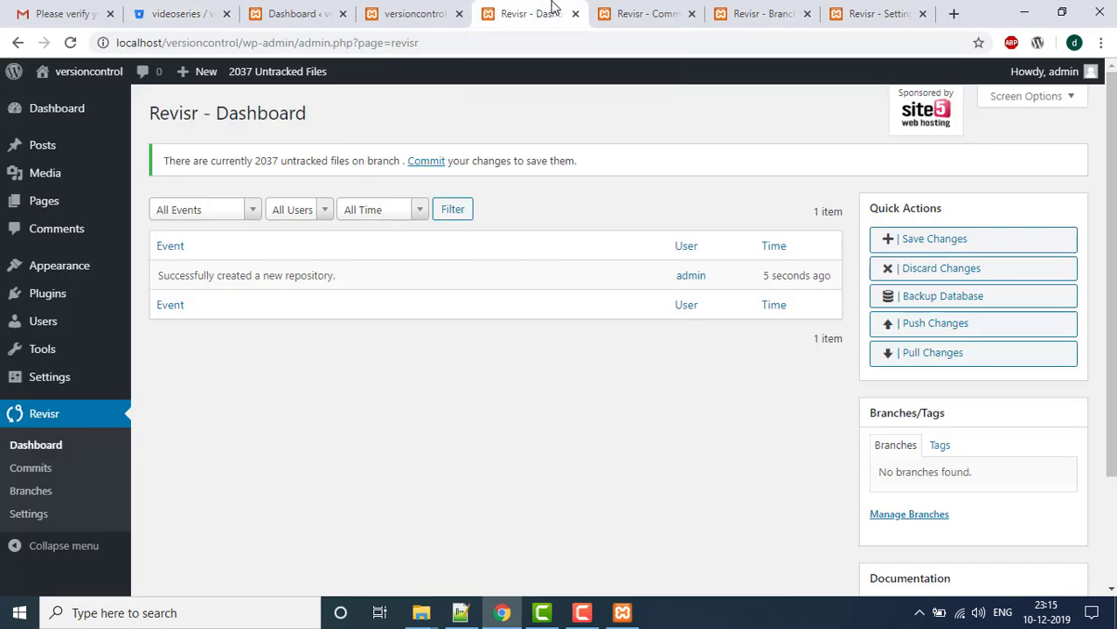